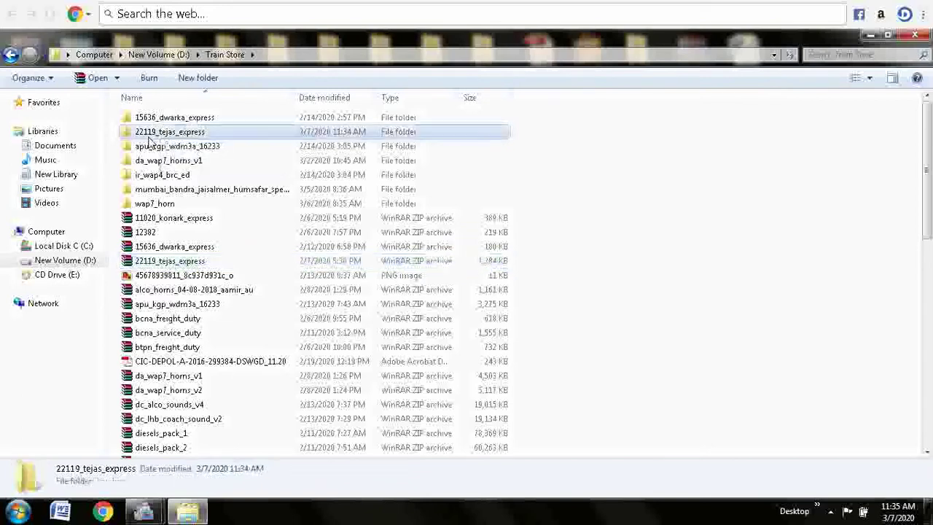
- Open the Rolling Stock text file in the 22119_tejas_express folder and read through the list of required downloads
double_click(155, 126)
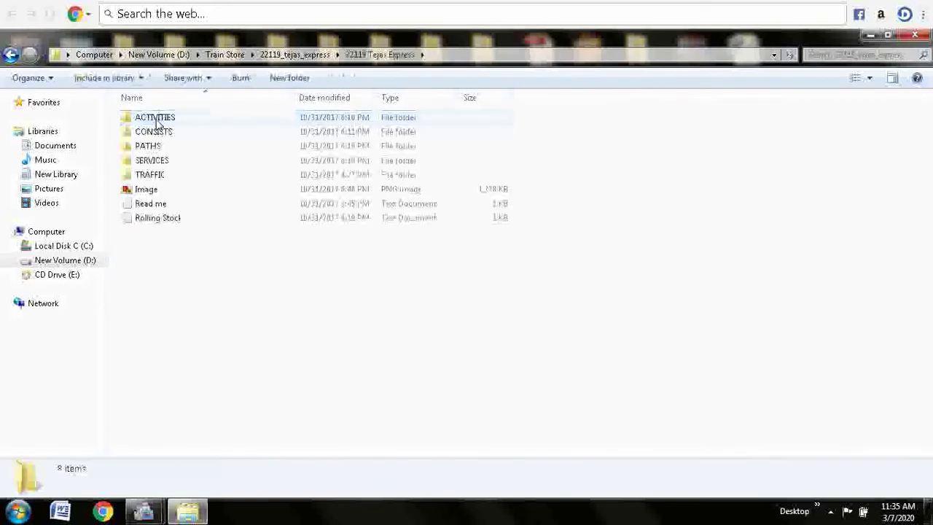
double_click(150, 217)
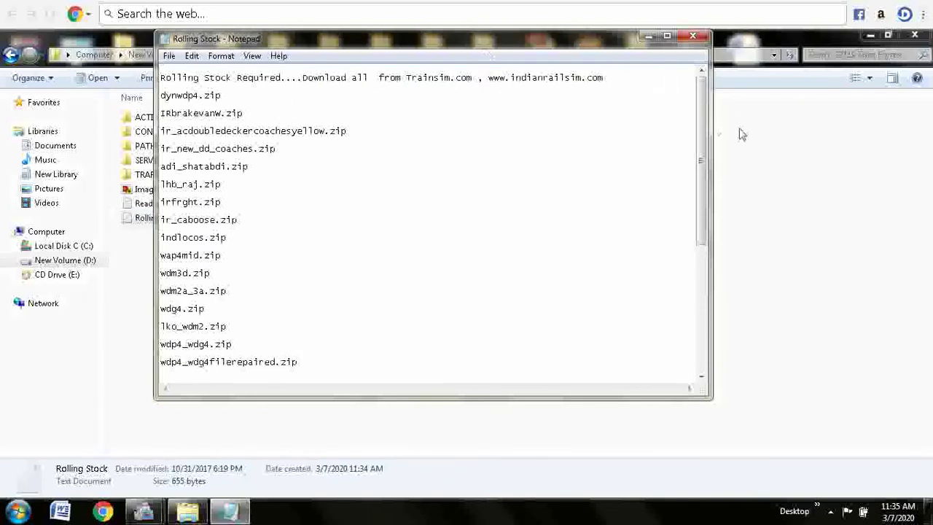
left_click_drag(699, 109, 711, 266)
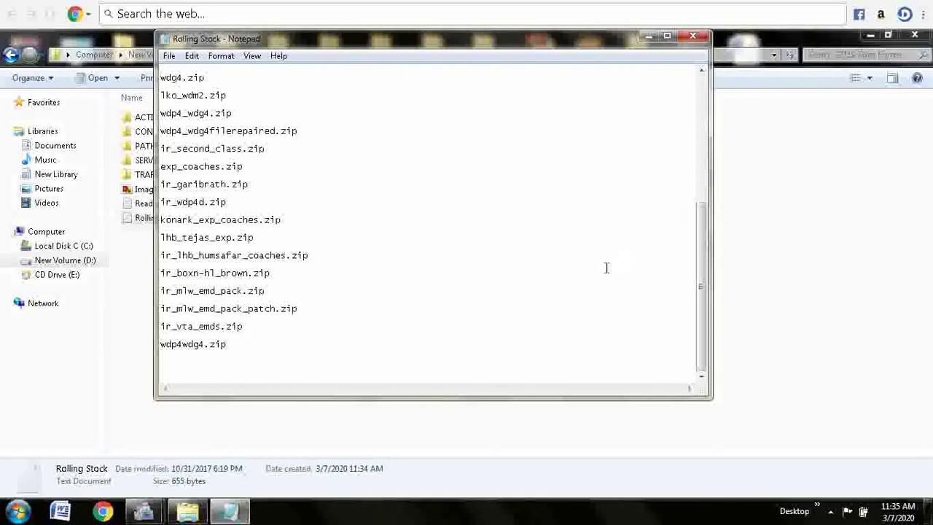
left_click_drag(704, 223, 692, 78)
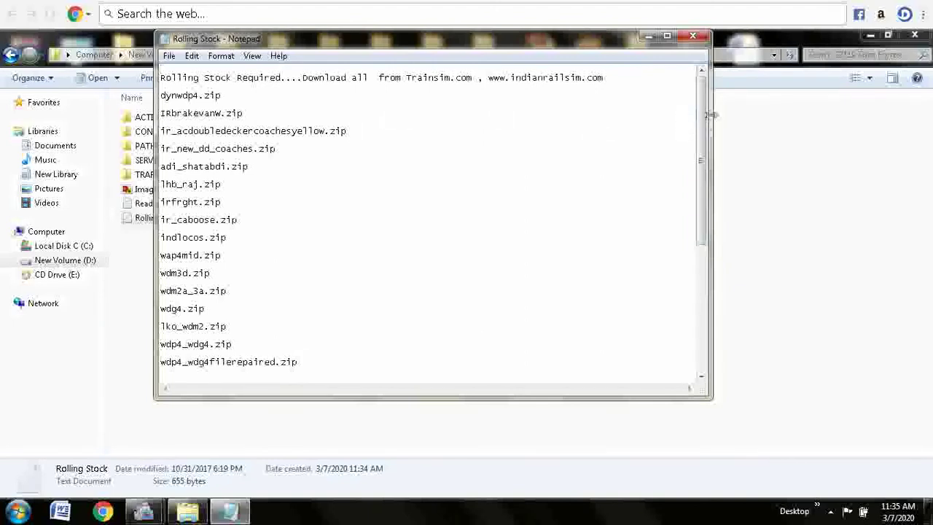
left_click_drag(704, 160, 711, 128)
- Highlight the dynwdp4.zip entry in the Rolling Stock list and minimize the file
key("shift+Right")
key("shift+Right")
key("shift+Right")
key("shift+Right")
key("shift+Right")
key("shift+Right")
key("shift+Right")
key("shift+Right")
key("shift+Right")
key("shift+Right")
left_click(648, 35)
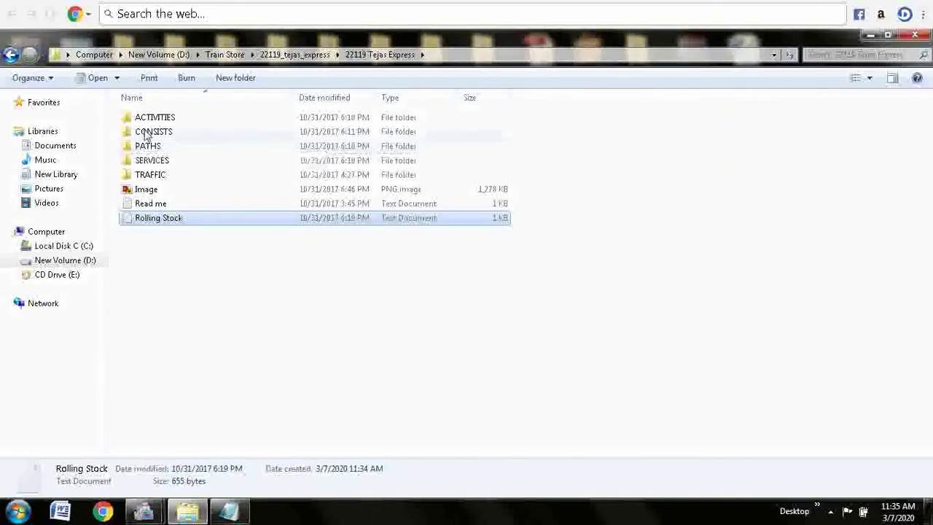
- Open the CONSISTS folder of 22119 Tejas Express and inspect the engine and wagon entries in the coal and dd exp files
double_click(146, 132)
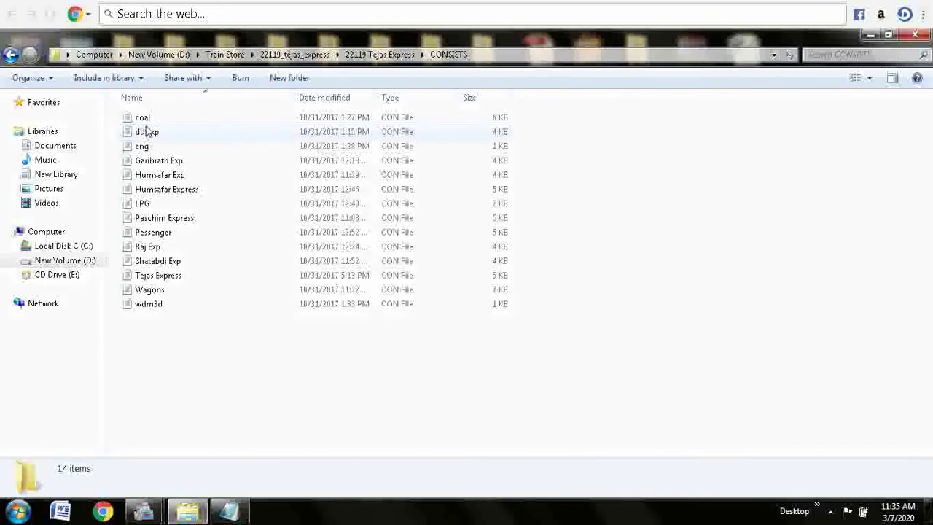
double_click(146, 119)
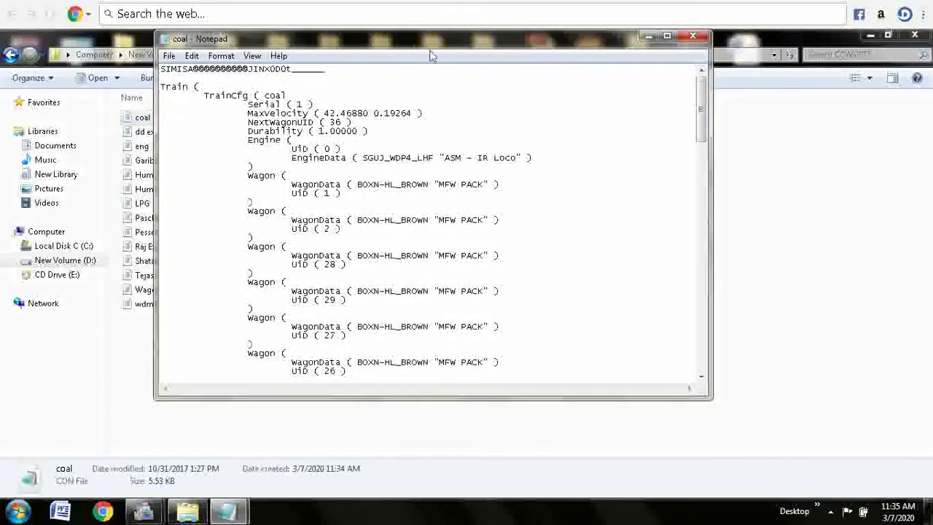
left_click(688, 37)
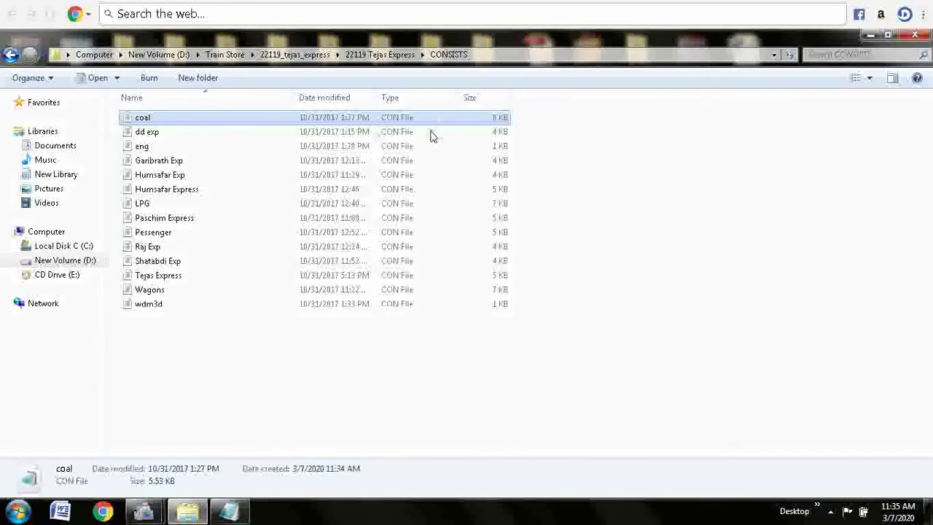
double_click(430, 136)
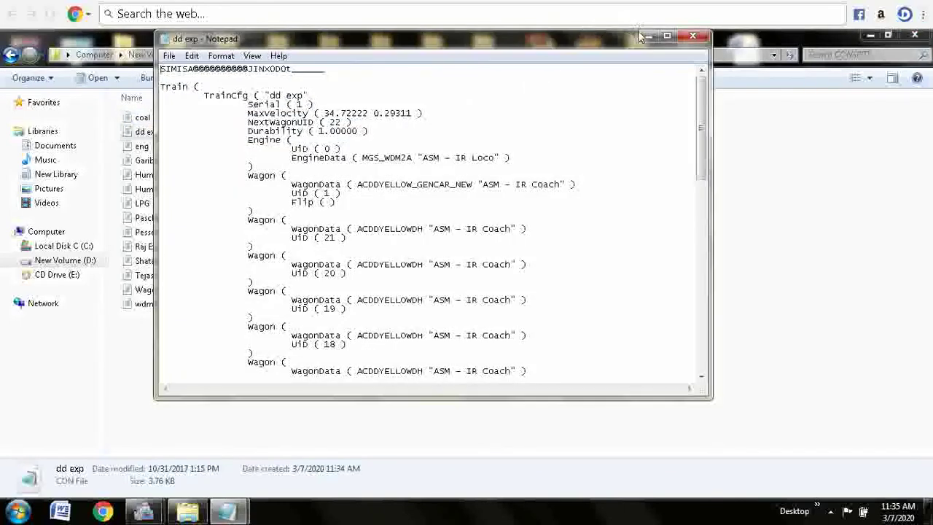
left_click(690, 38)
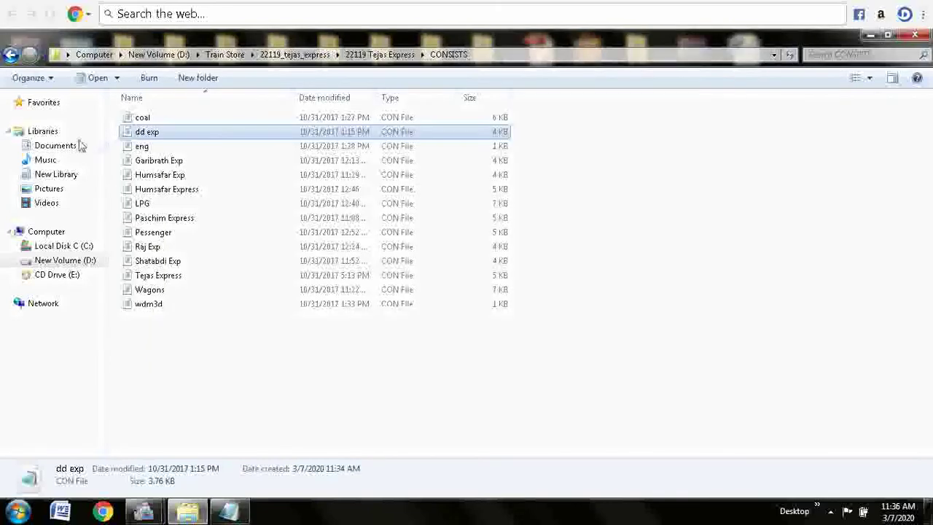
- Open New Volume (D:) in a new window and go to the CONSISTS folder under New folder (5) > TRAINS
right_click(44, 264)
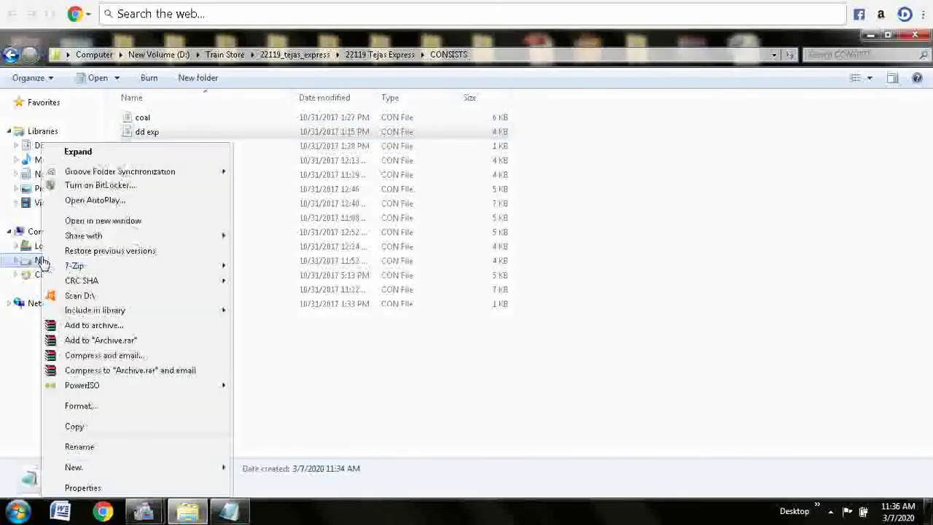
left_click(83, 221)
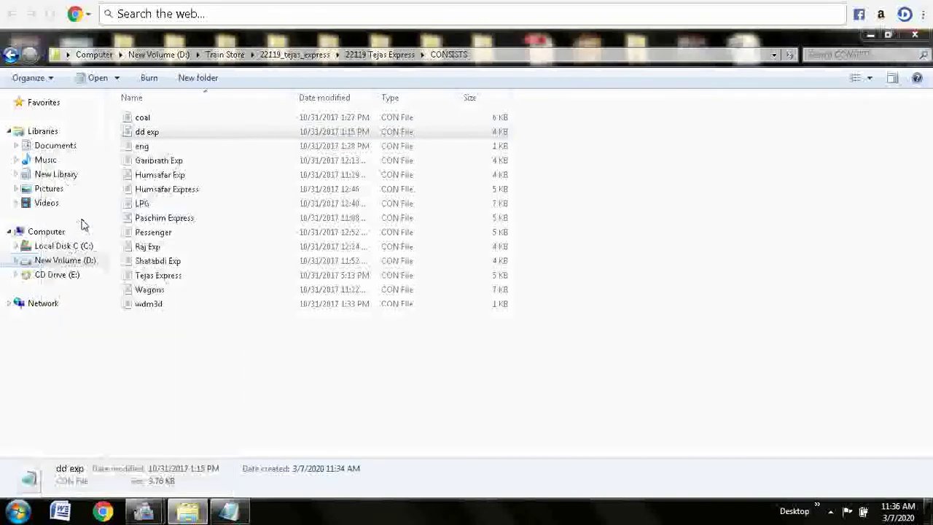
double_click(822, 150)
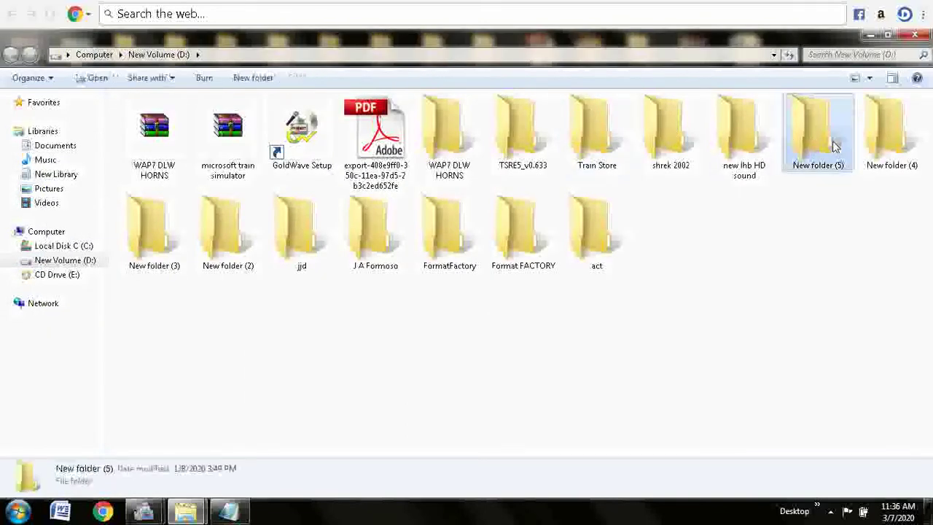
left_click(146, 321)
double_click(145, 323)
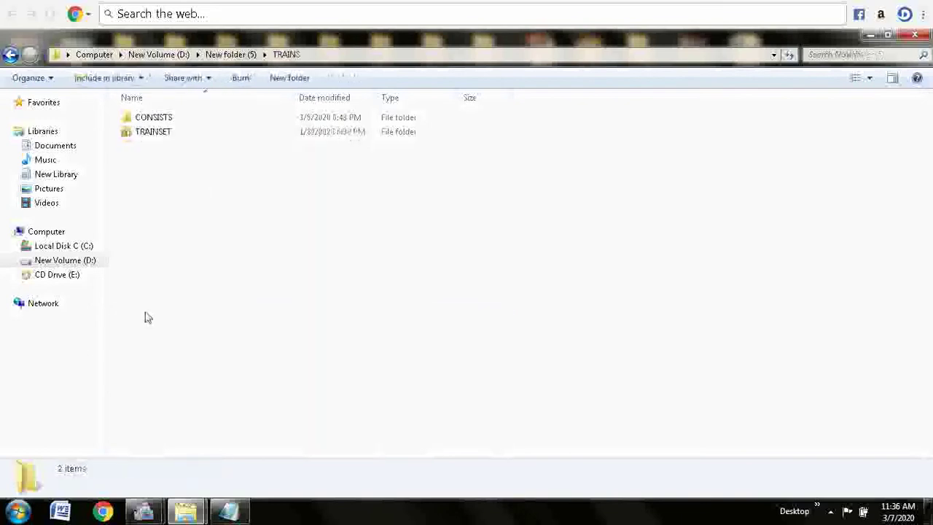
left_click(151, 131)
double_click(149, 119)
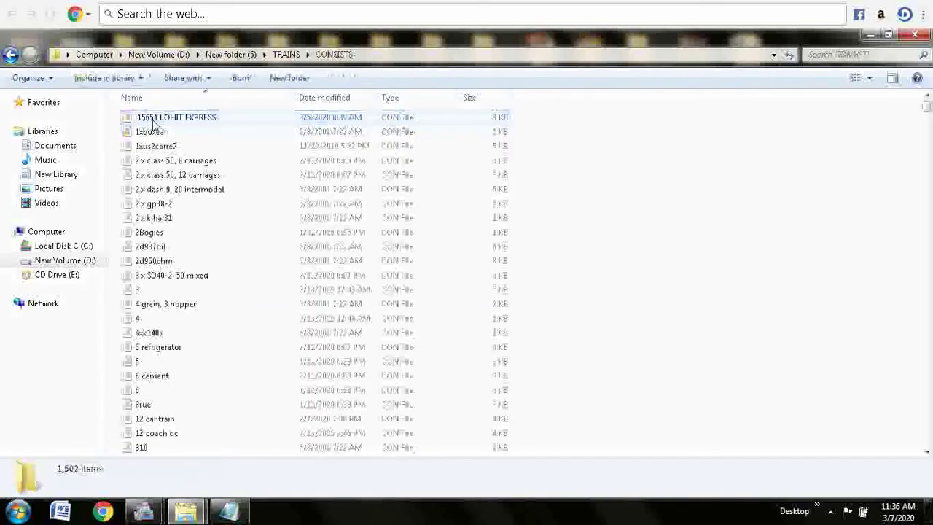
- Copy everything from the first Wagon entry to the end of the 15651 LOHIT EXPRESS consist file and close it
double_click(192, 118)
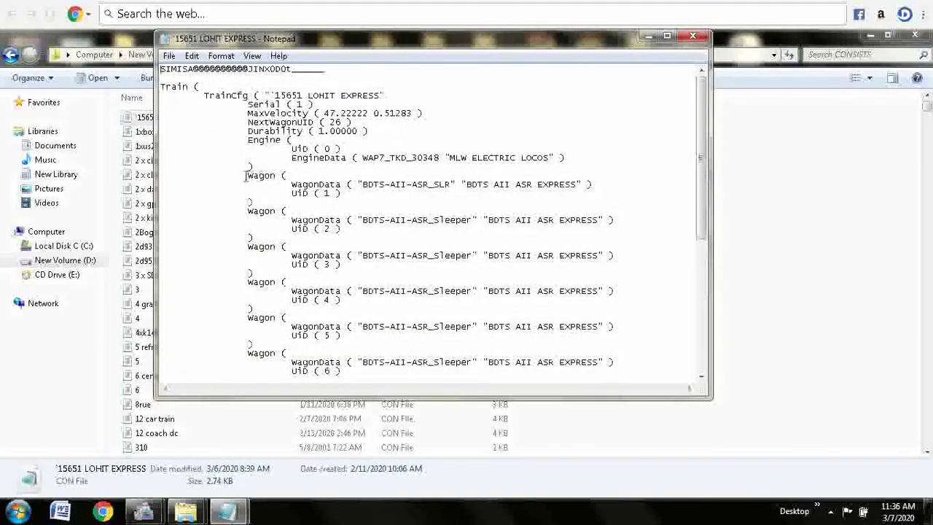
left_click_drag(248, 178, 434, 504)
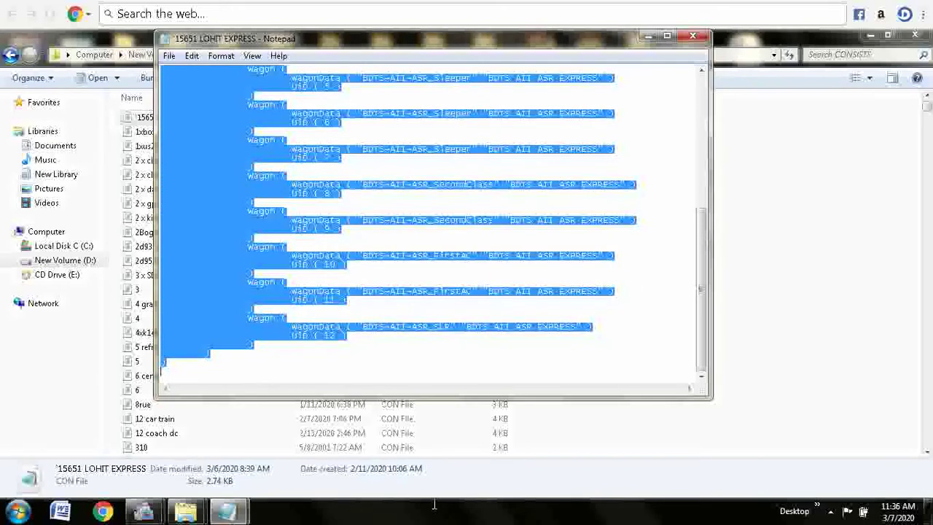
right_click(249, 270)
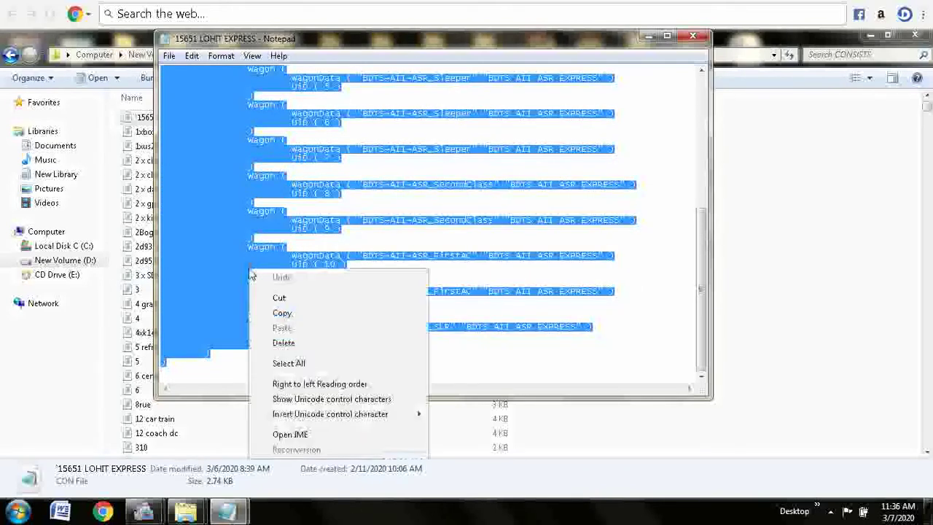
left_click(330, 314)
left_click(692, 36)
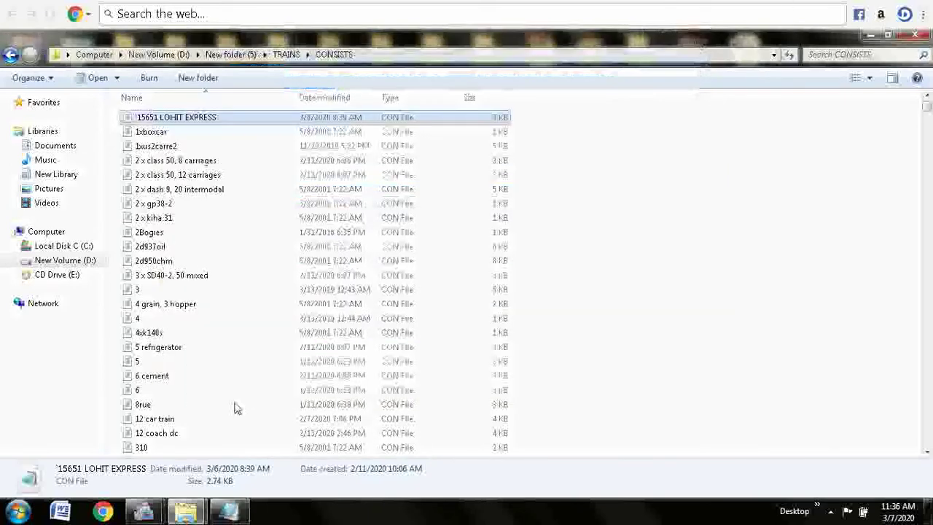
- Close the Rolling Stock text file and switch back to the 22119 Tejas Express CONSISTS folder window
left_click(224, 516)
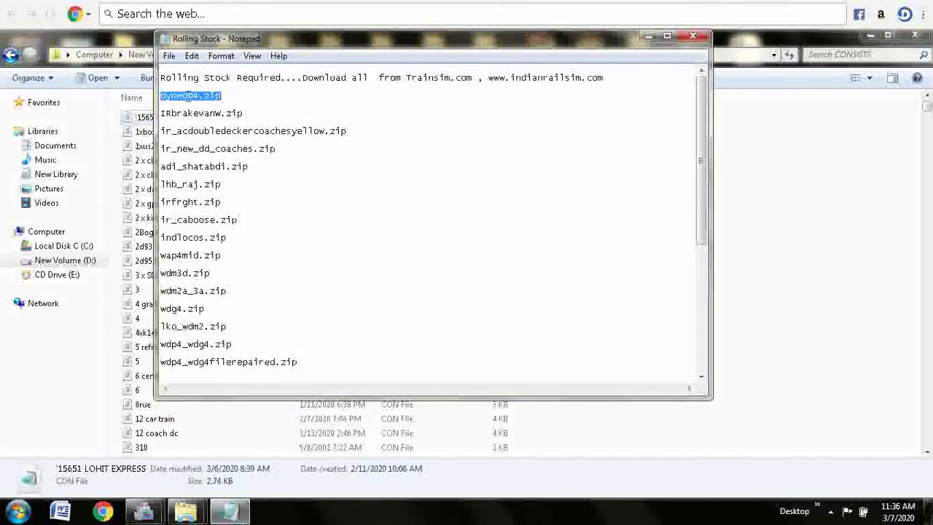
left_click(694, 37)
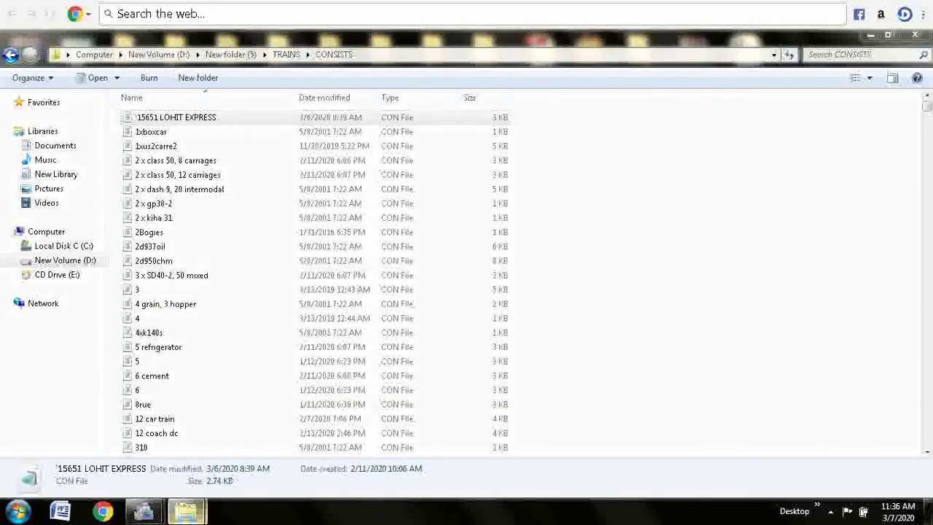
mouse_move(183, 514)
left_click(142, 421)
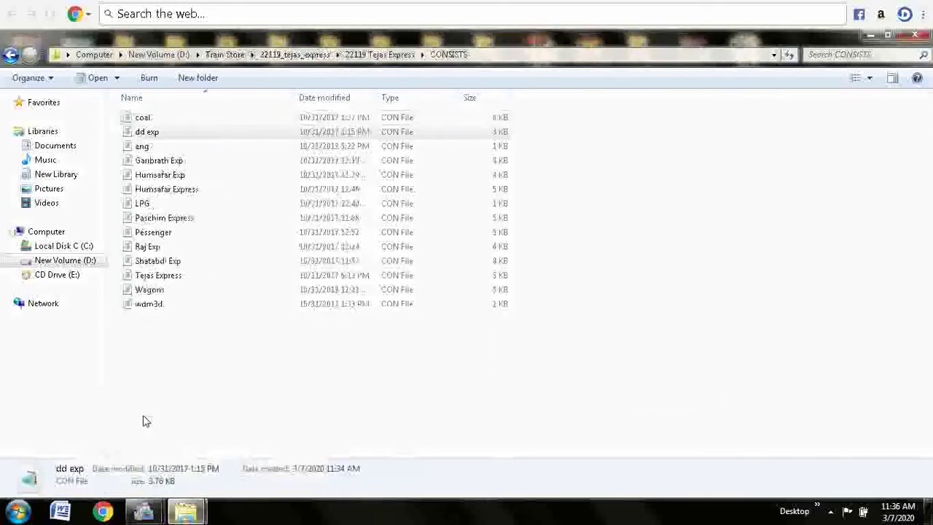
- Inspect the engine and wagon entries in the dd exp, eng and Paschim Express consist files
double_click(191, 136)
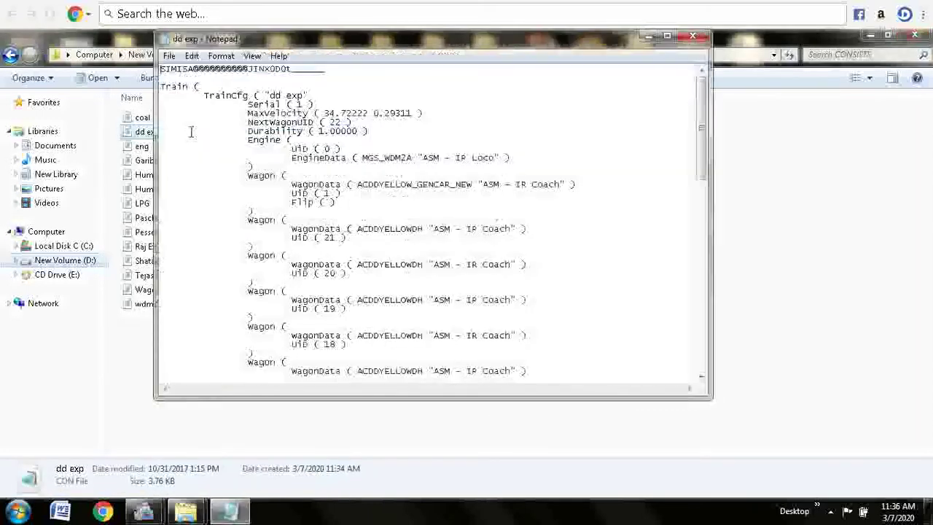
left_click(694, 37)
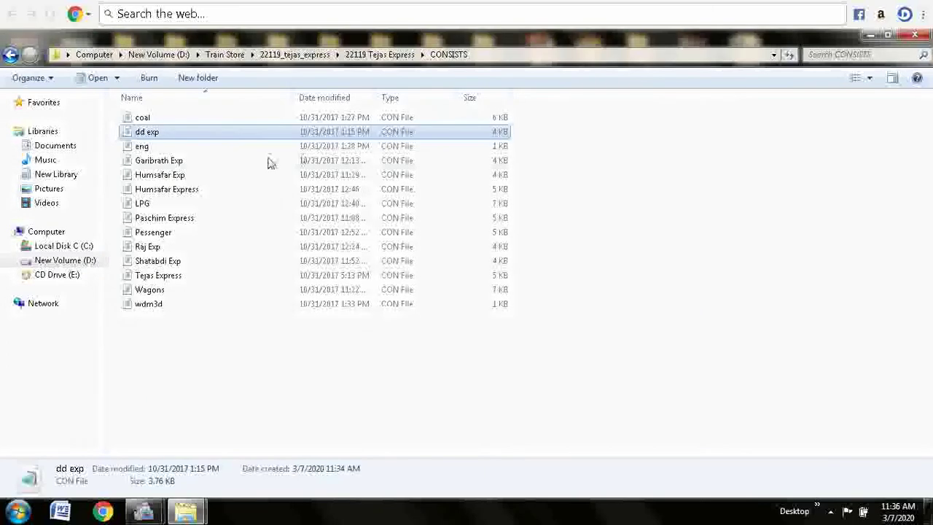
double_click(177, 145)
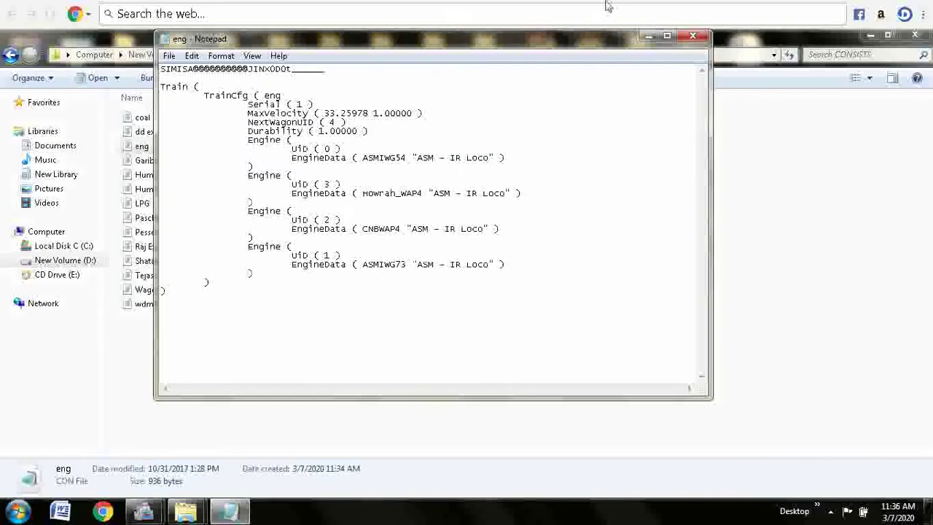
left_click(692, 36)
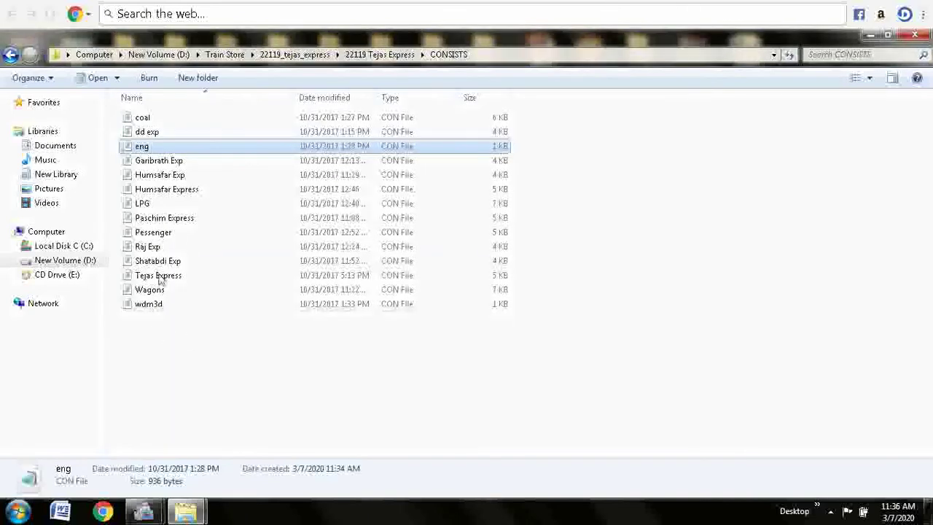
double_click(167, 218)
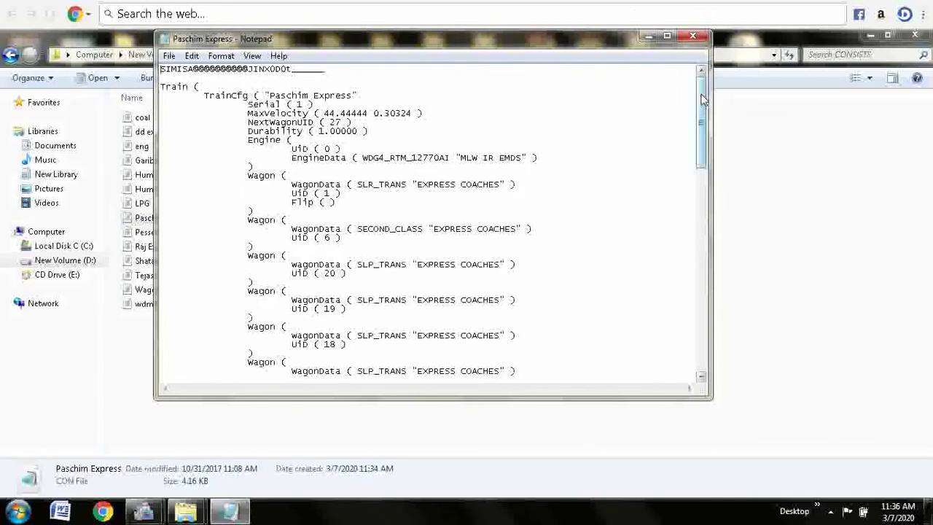
left_click_drag(700, 123, 699, 288)
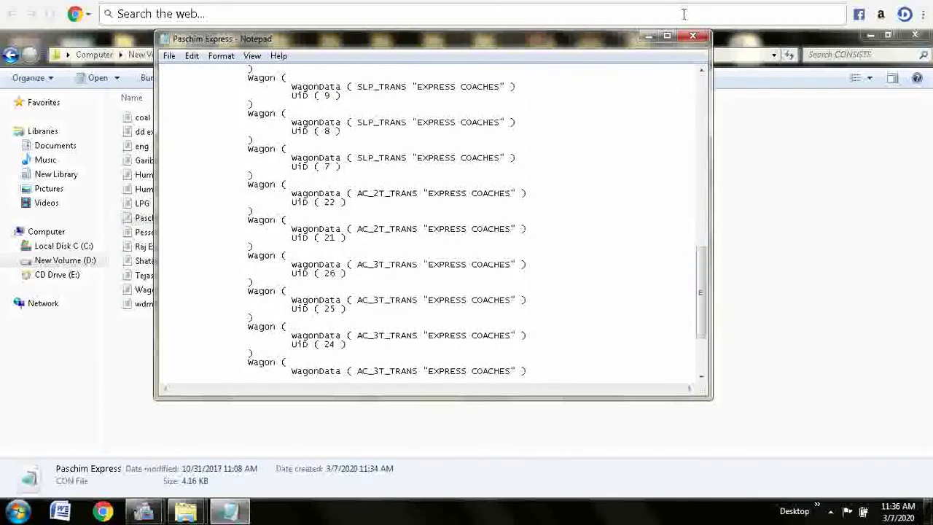
left_click(693, 36)
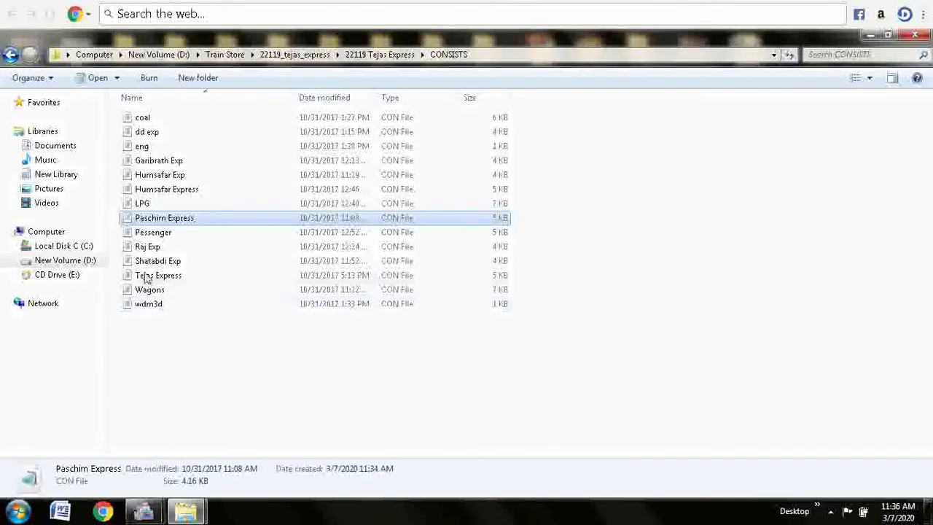
- Replace everything from the first Wagon entry onward in the Pessenger consist file with the copied wagon entries and save it
double_click(161, 234)
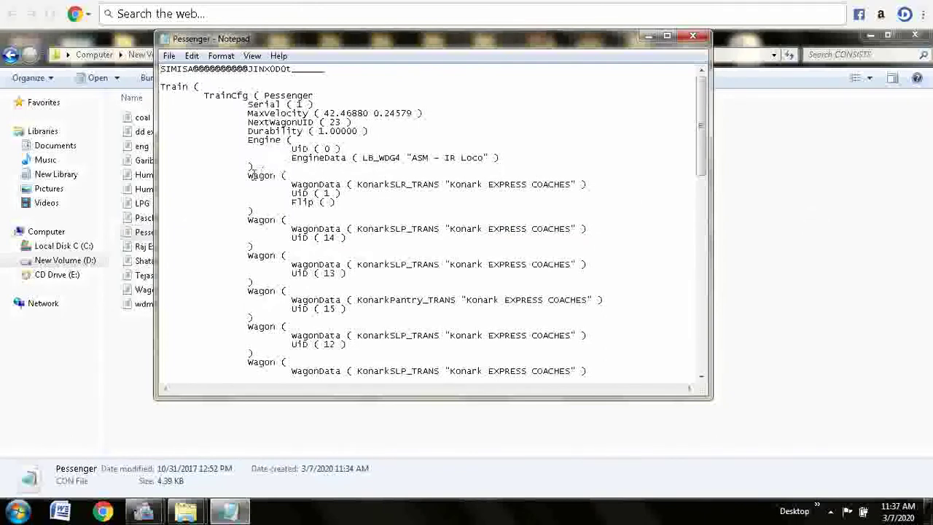
left_click_drag(249, 177, 554, 471)
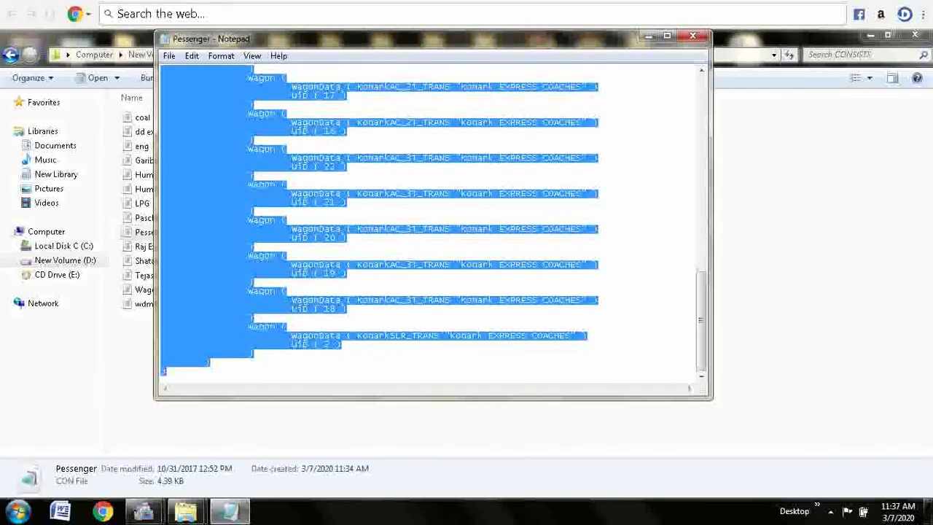
right_click(236, 302)
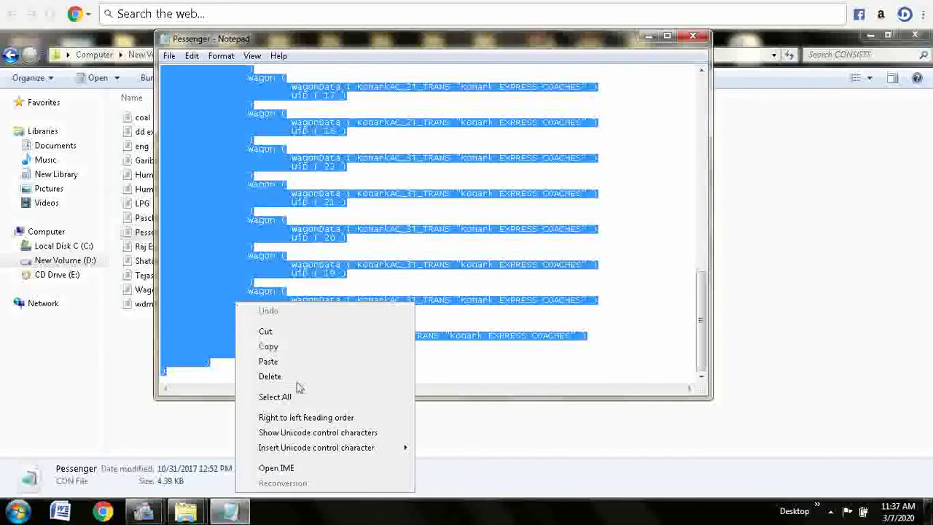
left_click(268, 361)
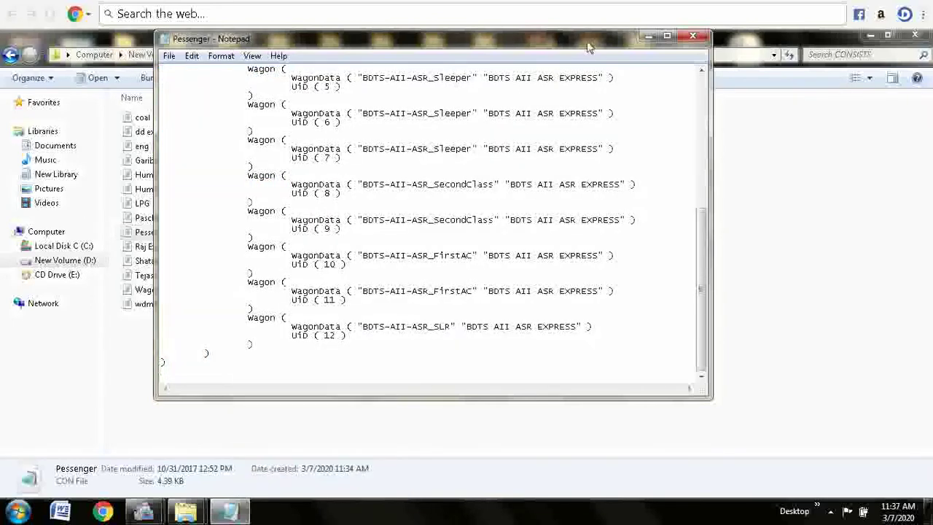
left_click(693, 37)
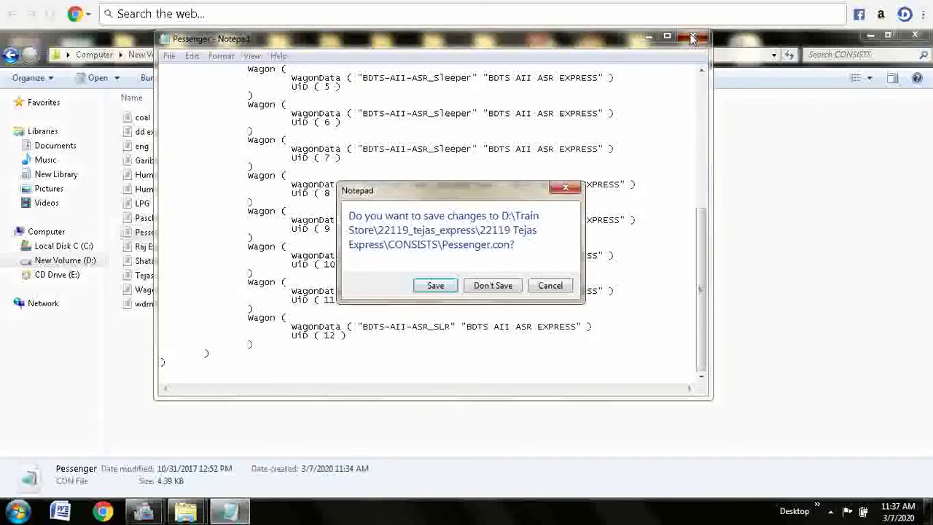
key("Return")
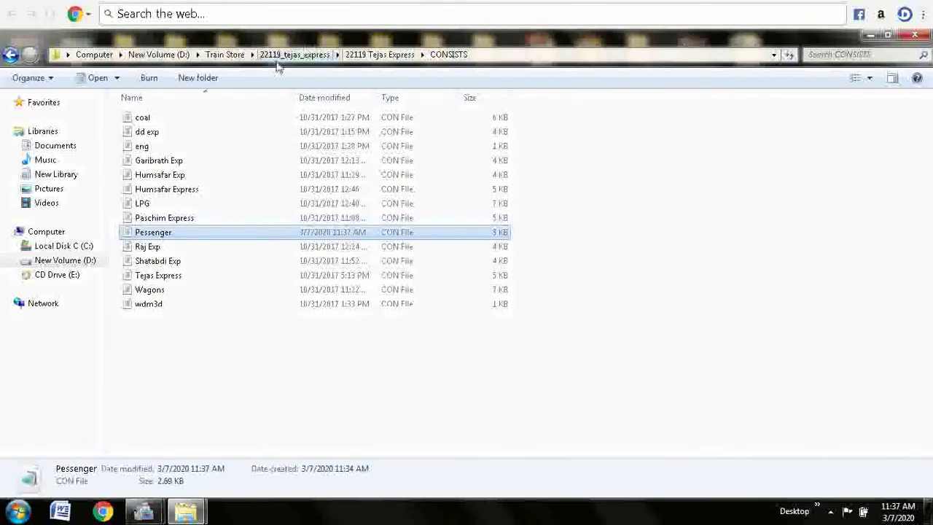
- Inspect the engine and wagon entries in the Humsafar Express and Humsafar Exp consist files, closing both files after viewing
double_click(153, 192)
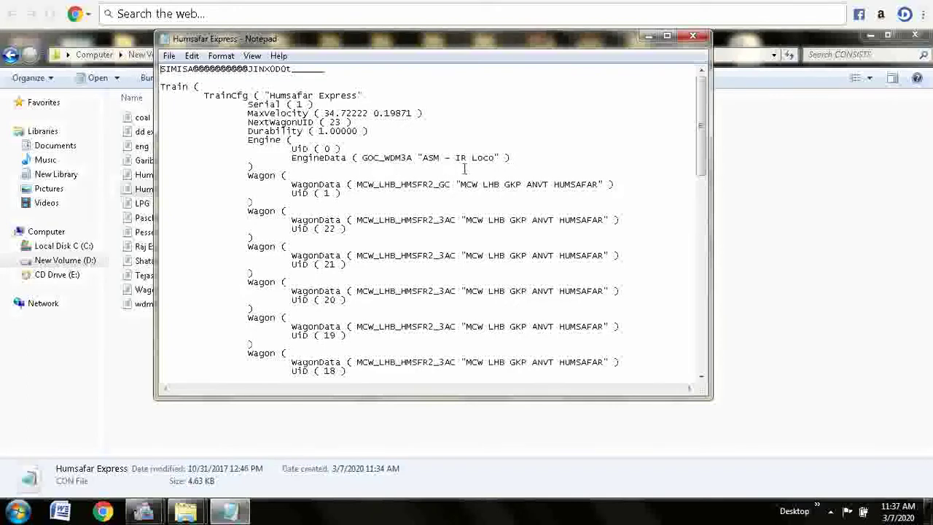
left_click(693, 35)
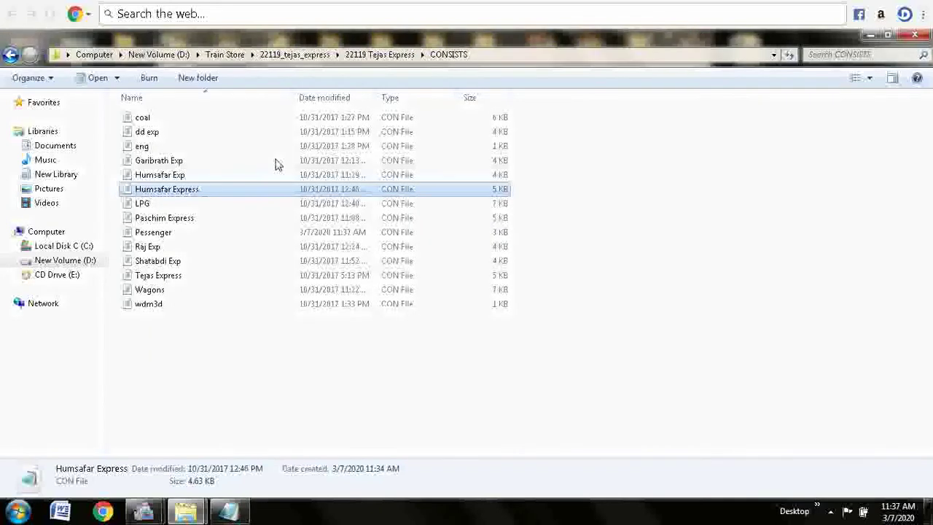
double_click(185, 178)
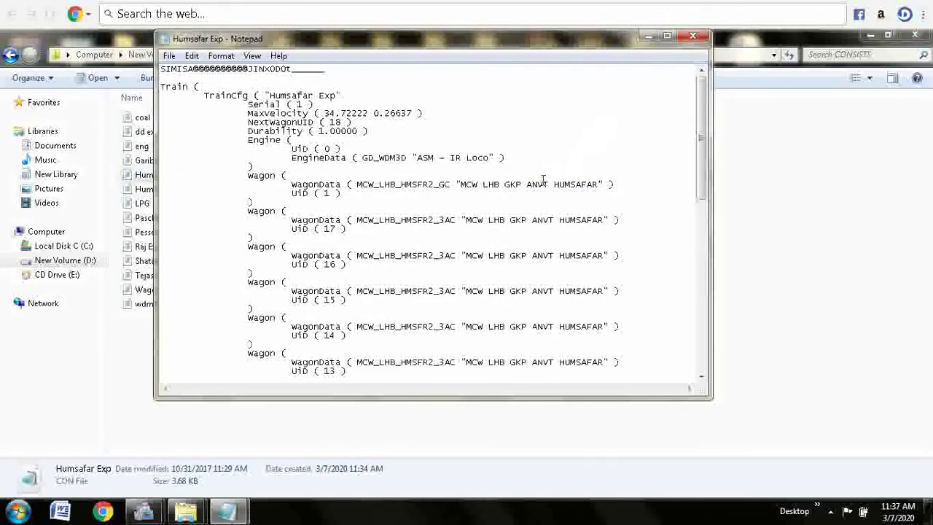
left_click(692, 37)
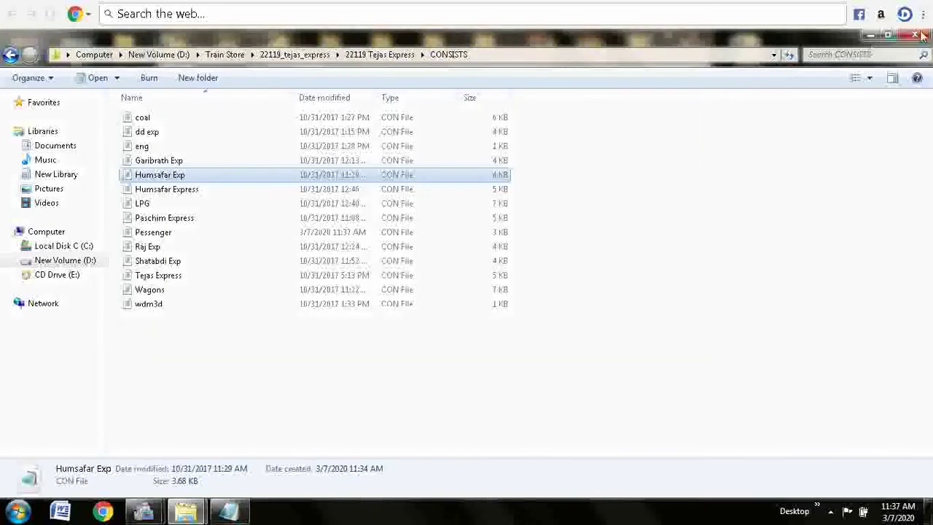
left_click(234, 515)
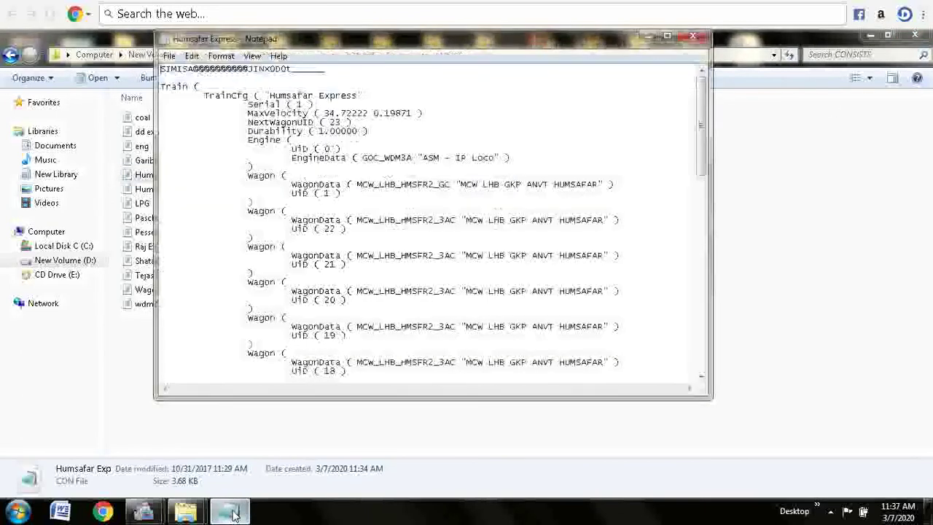
left_click(692, 38)
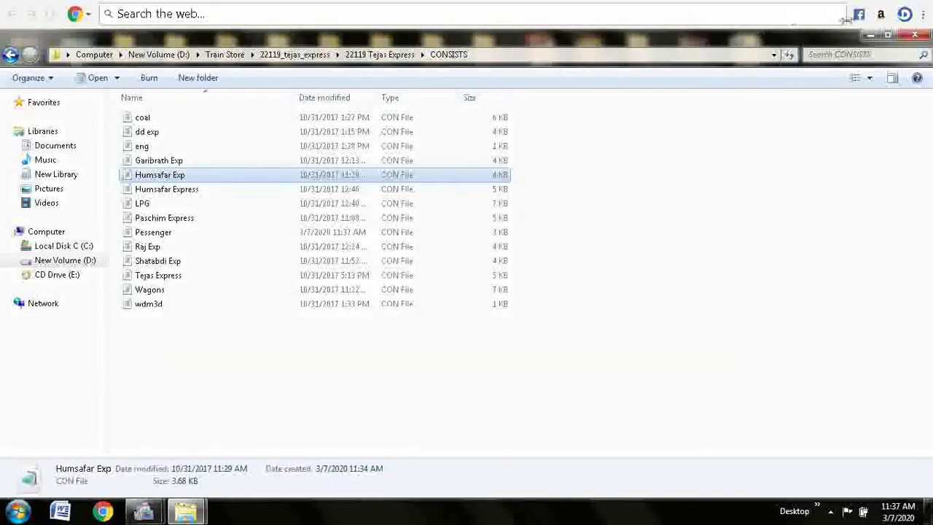
- Minimize the CONSISTS folder window, search the computer for "route" and launch Route Riter, dismissing its startup warning
left_click(868, 36)
left_click(869, 36)
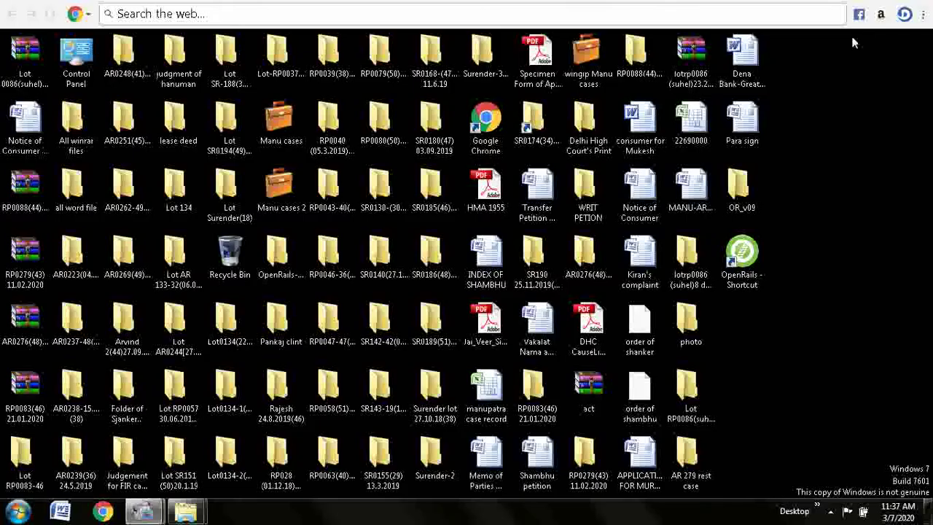
left_click(18, 511)
type("r")
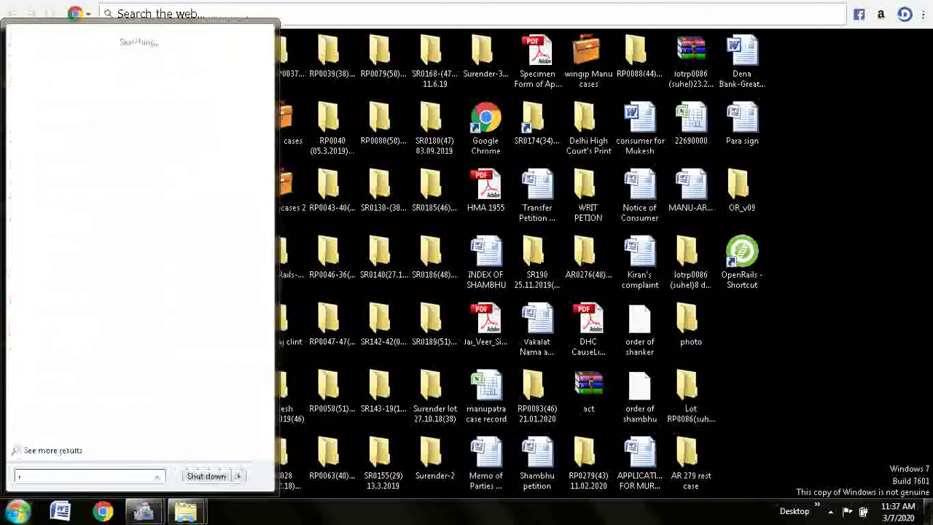
type("oute")
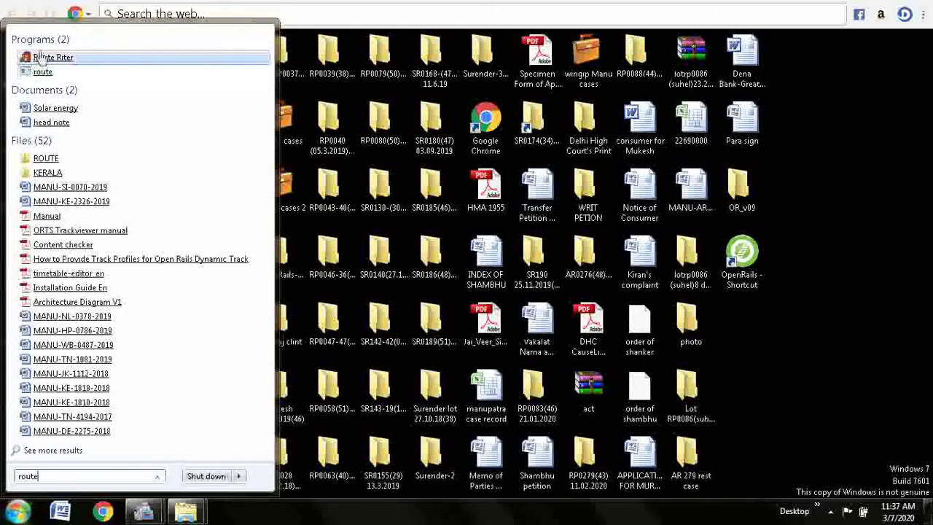
left_click(42, 57)
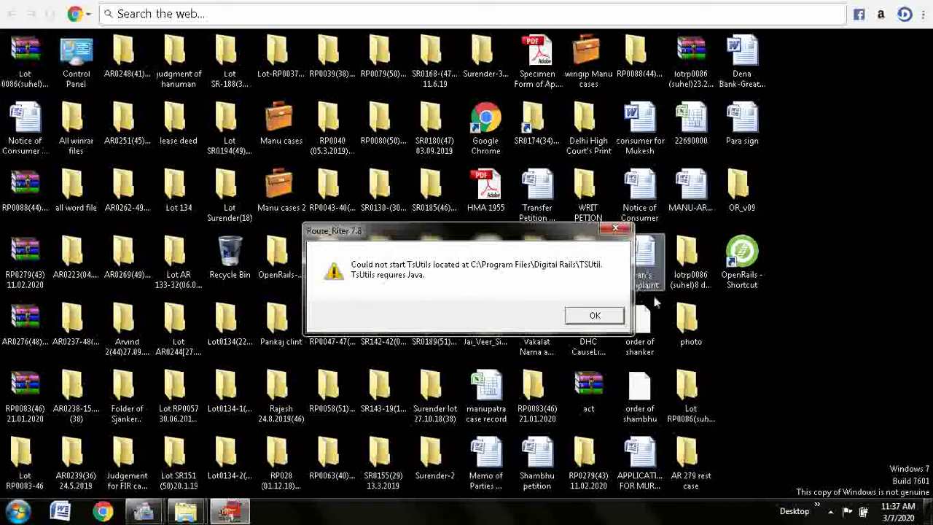
left_click(605, 315)
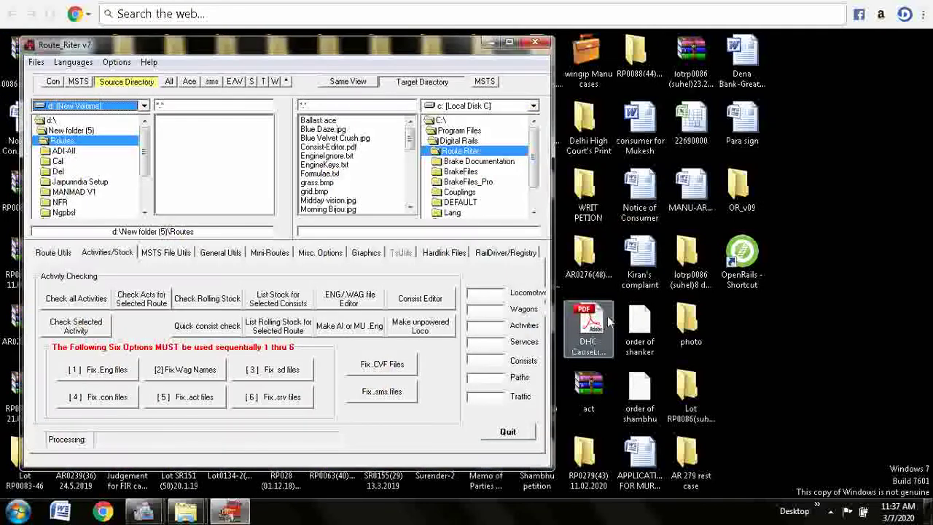
- Open the Consist Editor for the Trainset stock, dismissing the component notices and the file error
left_click(406, 304)
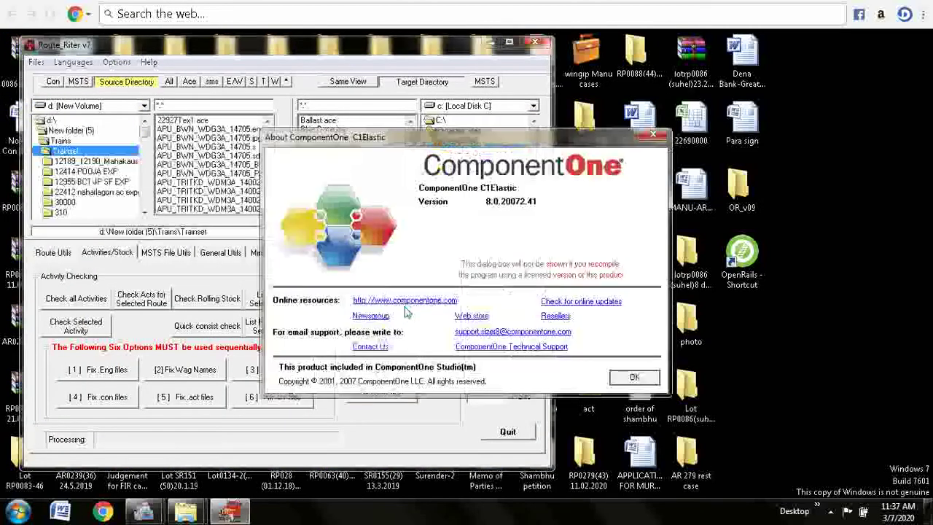
left_click(635, 379)
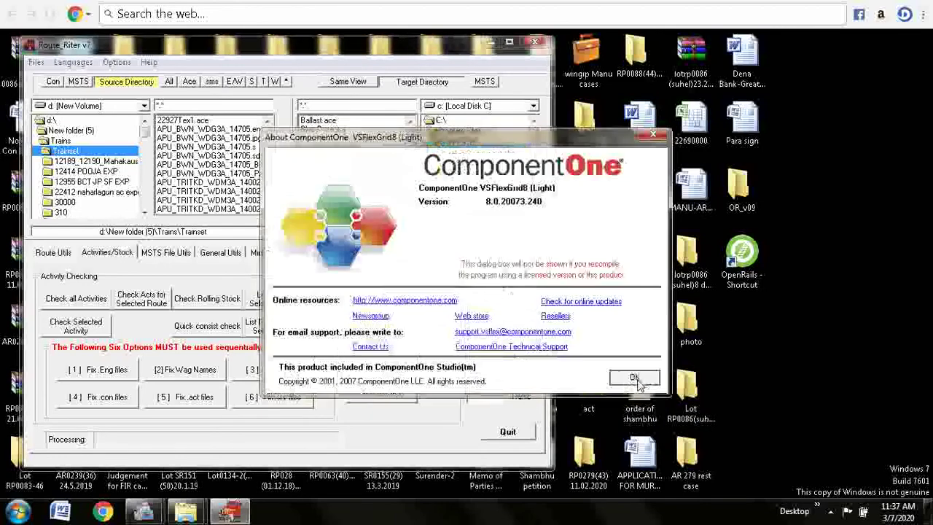
left_click(631, 377)
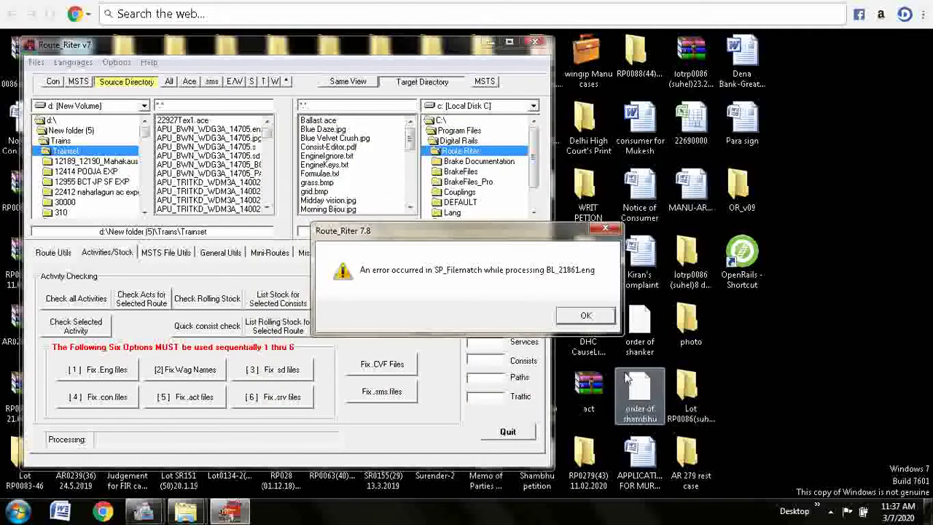
left_click(576, 315)
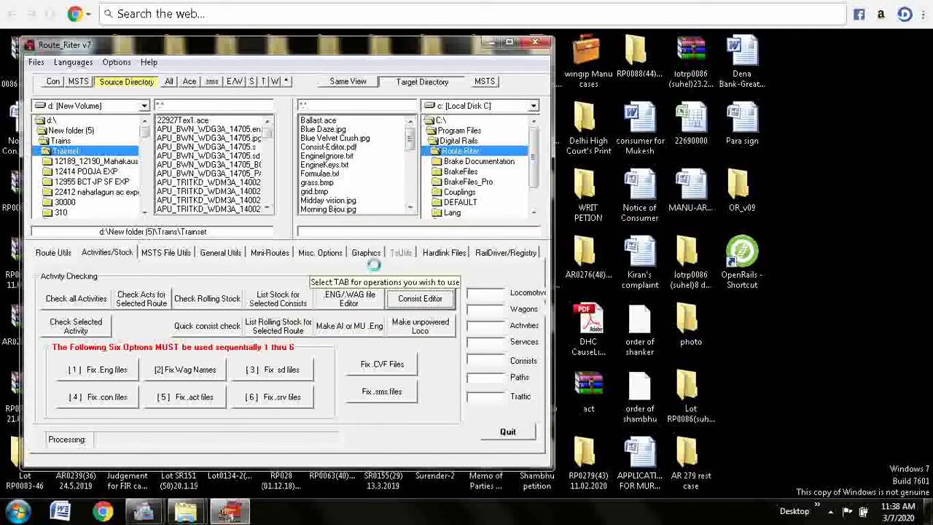
left_click(421, 299)
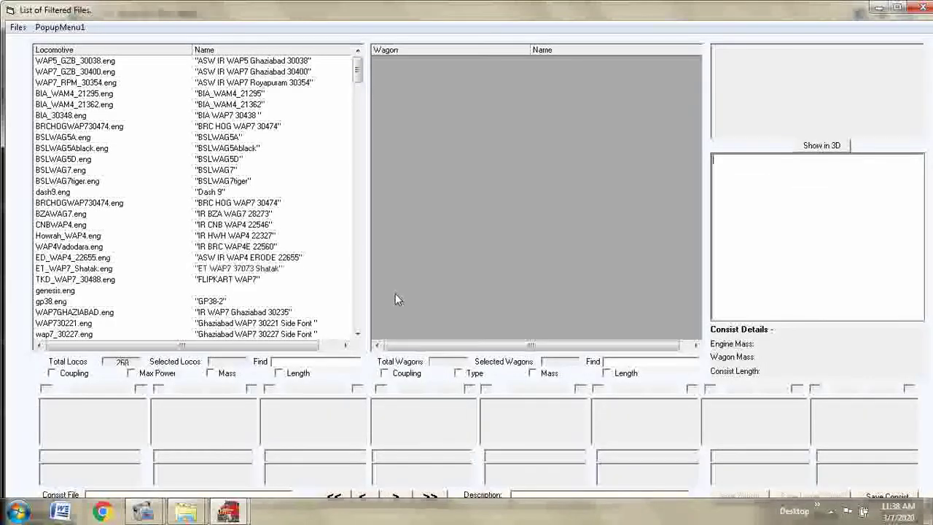
- Preview locomotives in the Consist Editor and add HWH_WDM3A_16210 as the first unit of the consist
left_click(73, 63)
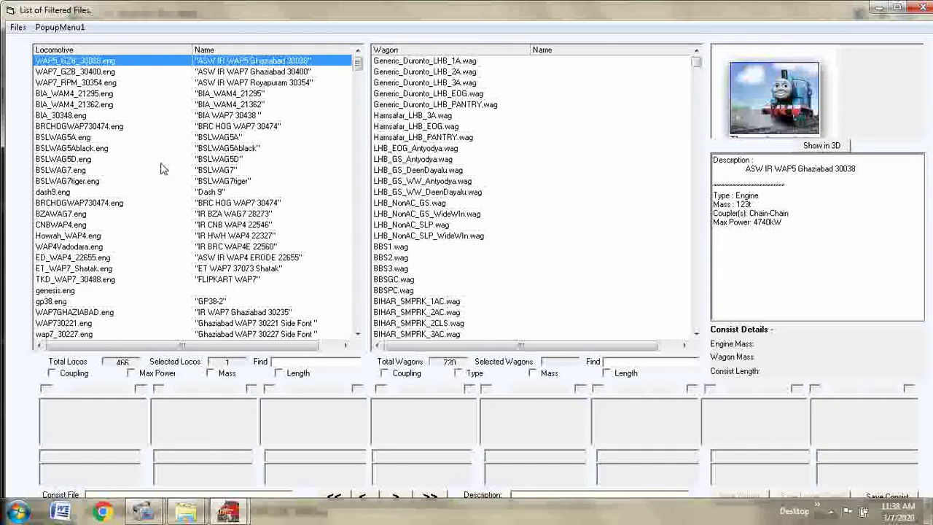
left_click(161, 163)
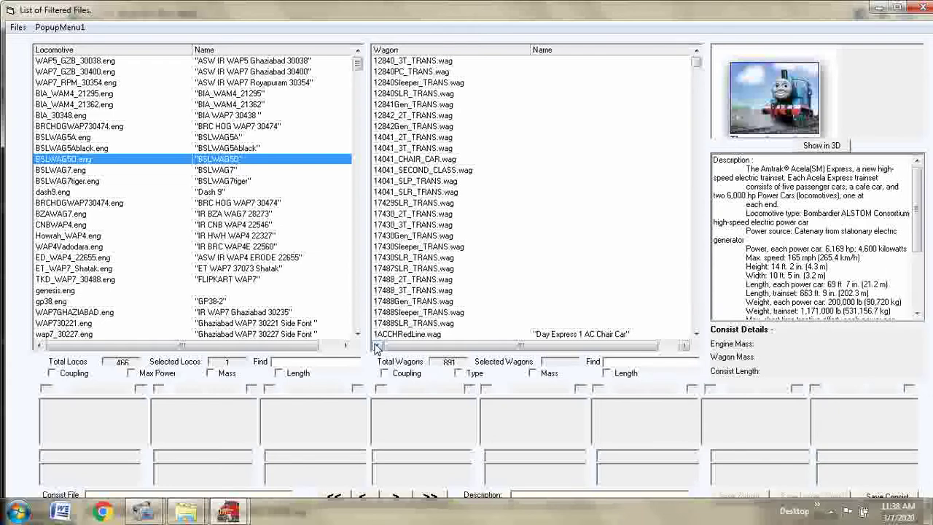
left_click_drag(357, 336, 357, 336)
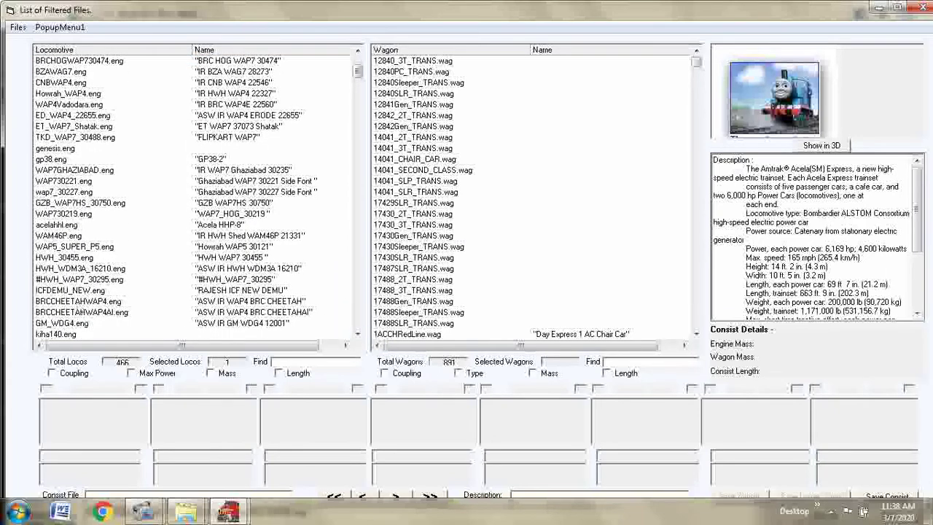
left_click(70, 269)
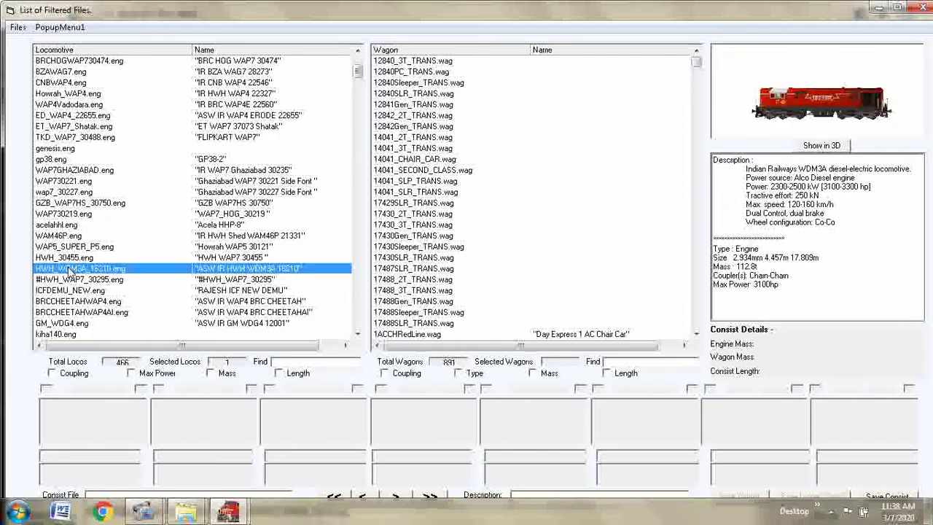
double_click(69, 269)
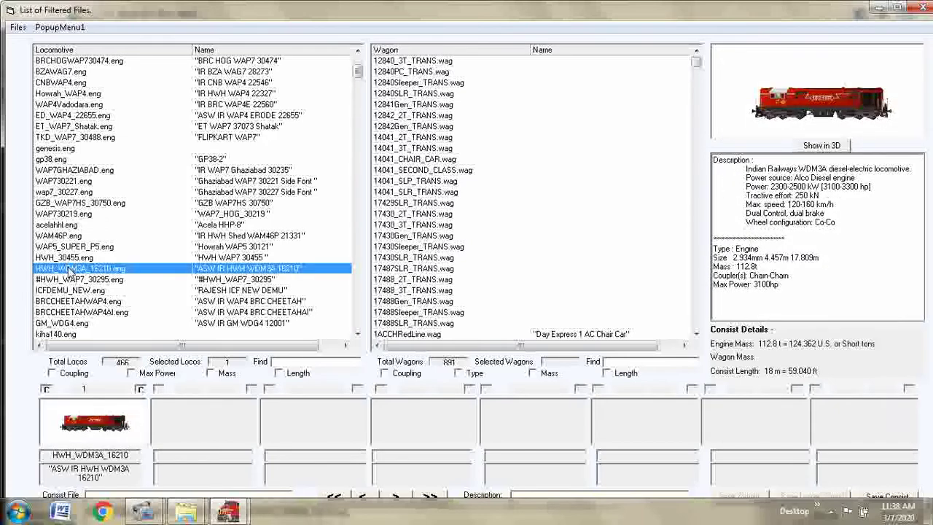
- Add the GM_WDG4 locomotive as the second unit of the consist and flip its direction
left_click(64, 258)
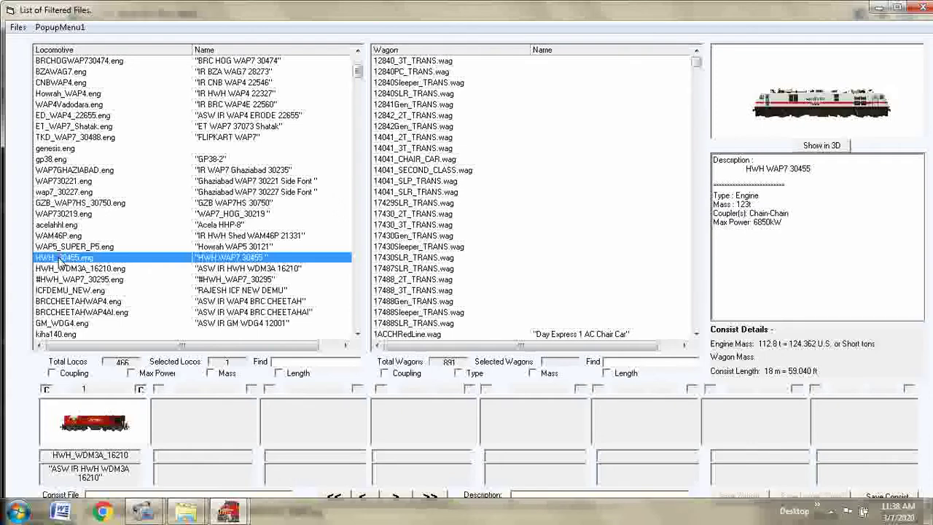
left_click(82, 325)
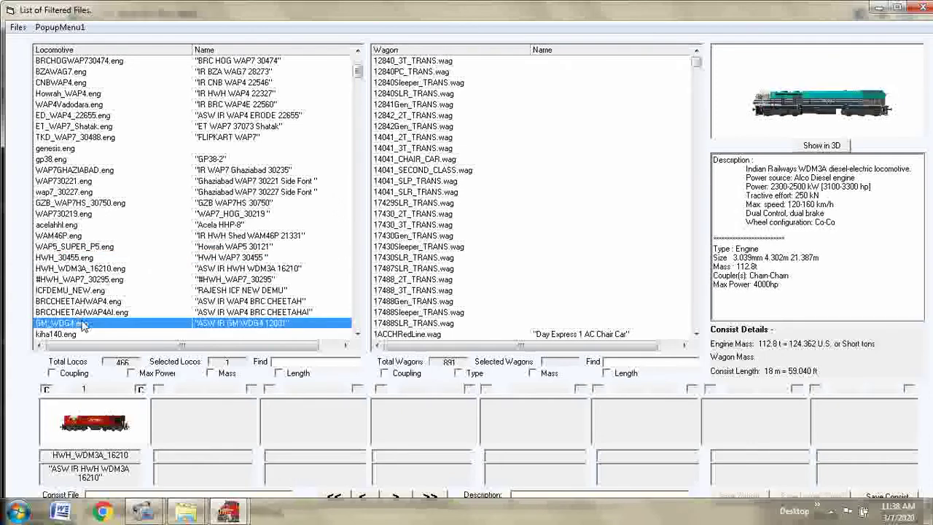
double_click(83, 325)
right_click(210, 446)
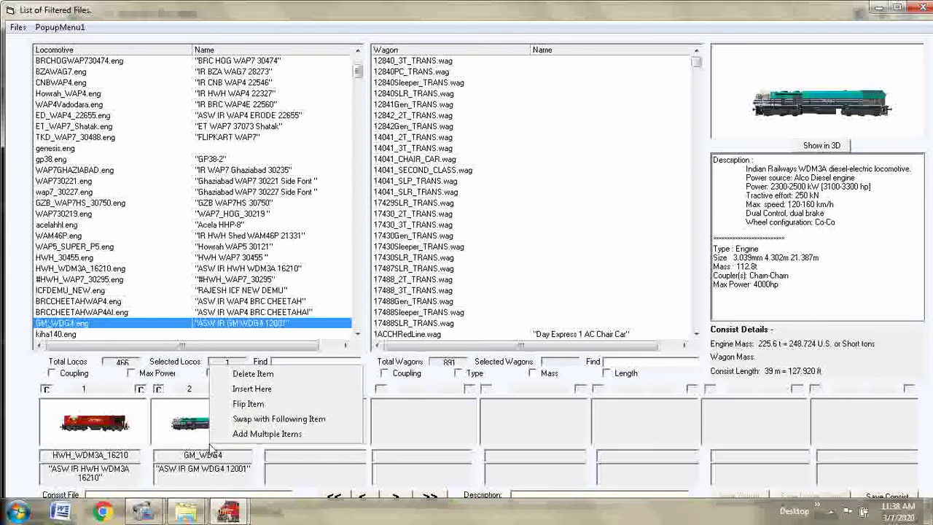
left_click(241, 405)
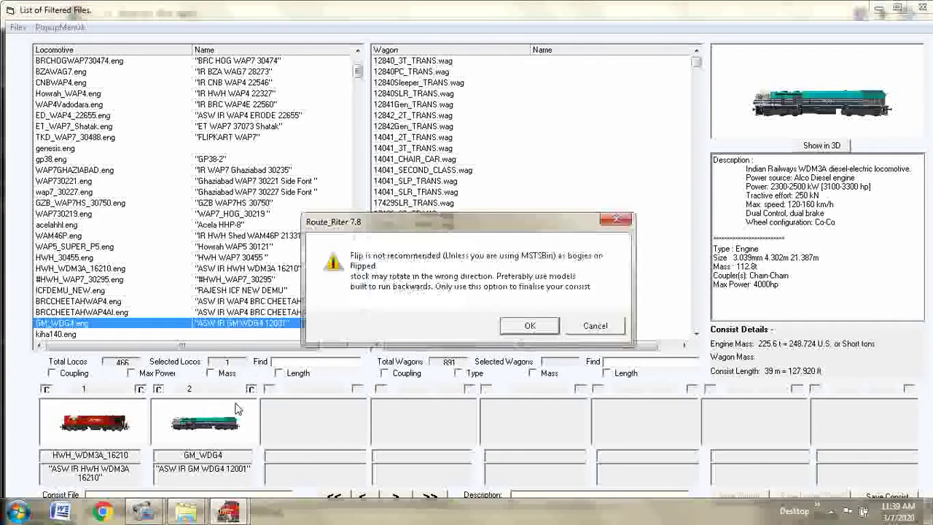
left_click(527, 326)
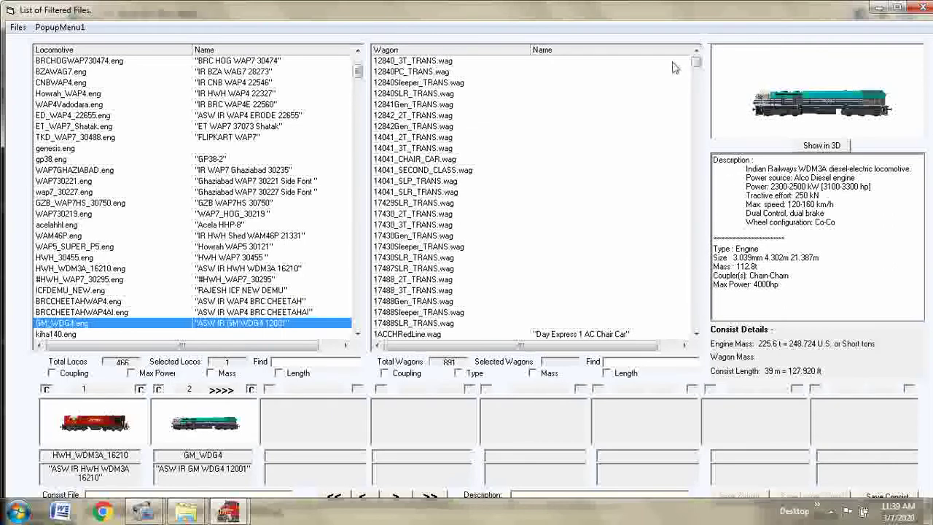
- Preview the Bramhaputra_Mail_2AC wagon and look through the wagons listed before it for suitable coaches
left_click_drag(696, 64, 692, 91)
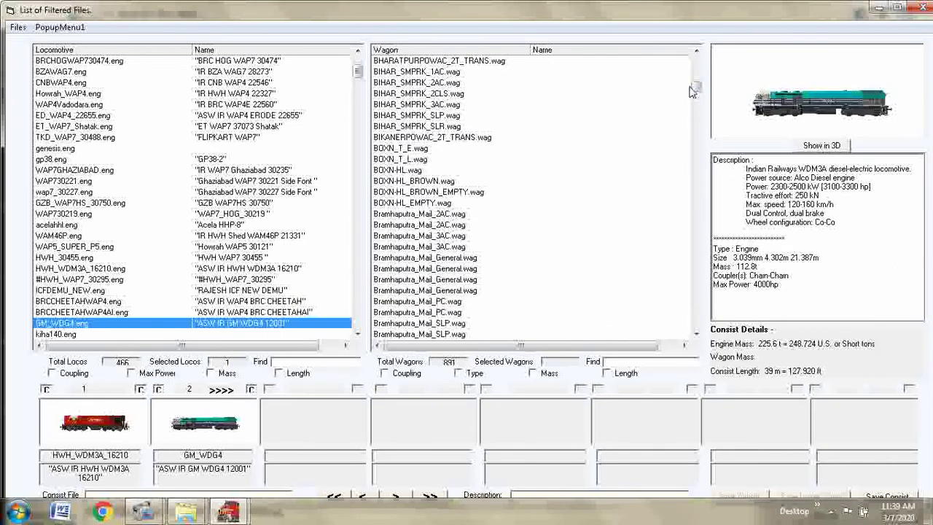
left_click(393, 215)
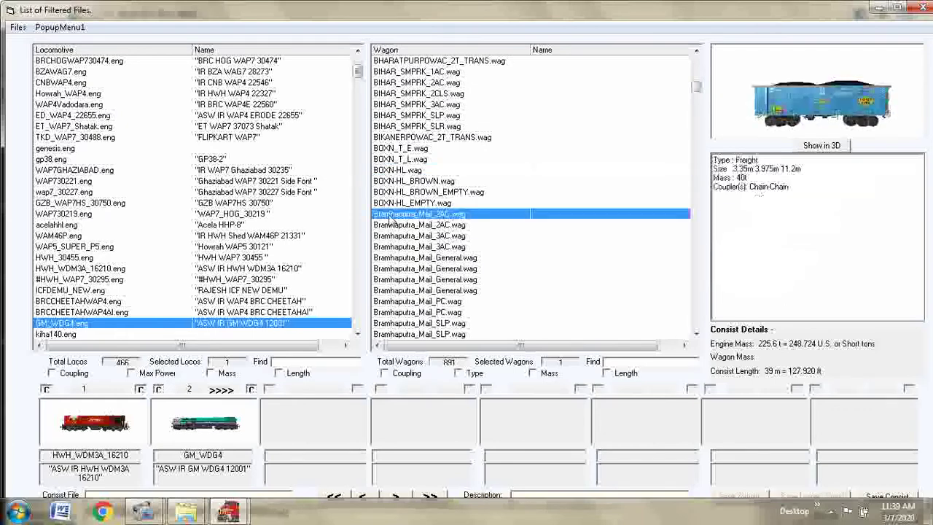
left_click(696, 51)
left_click(696, 51)
left_click(697, 51)
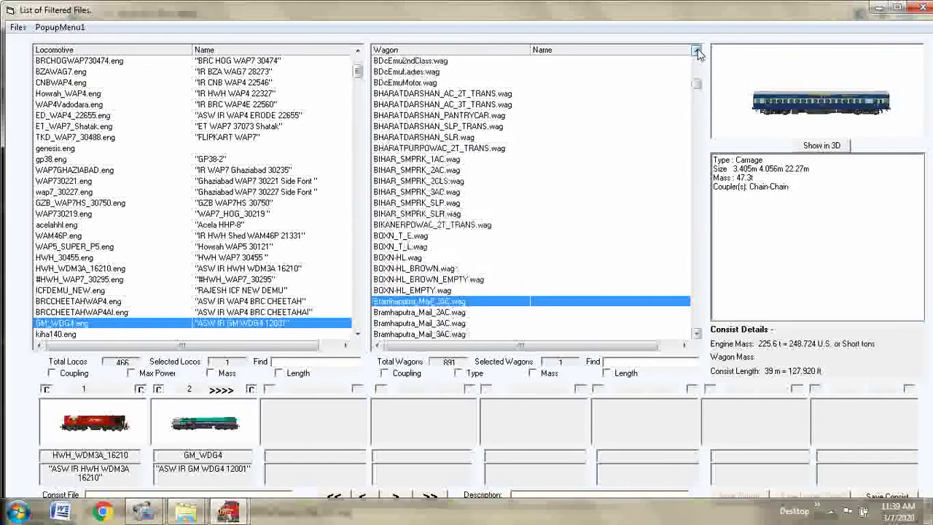
left_click(696, 51)
left_click(697, 51)
left_click(696, 51)
left_click(696, 51)
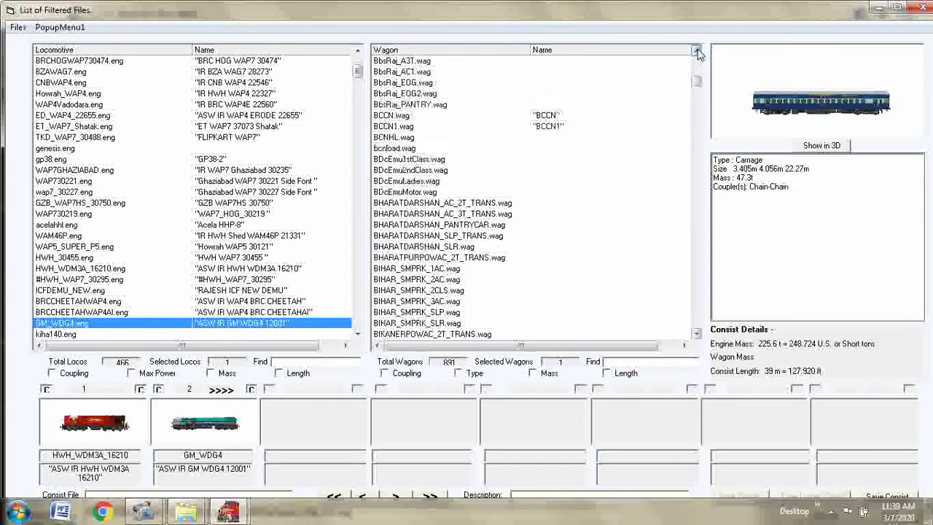
left_click(696, 51)
left_click(696, 51)
left_click(696, 51)
left_click(696, 51)
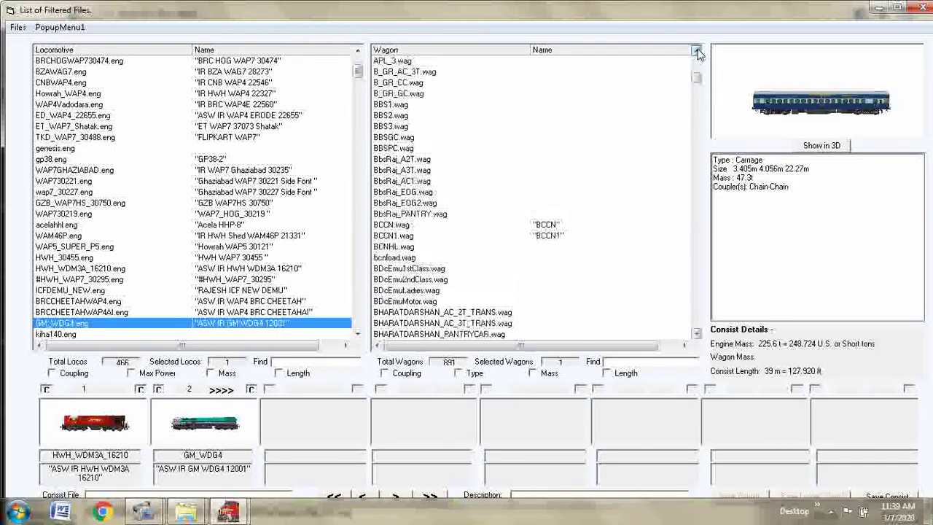
left_click(696, 51)
left_click(696, 51)
left_click(696, 51)
left_click(696, 51)
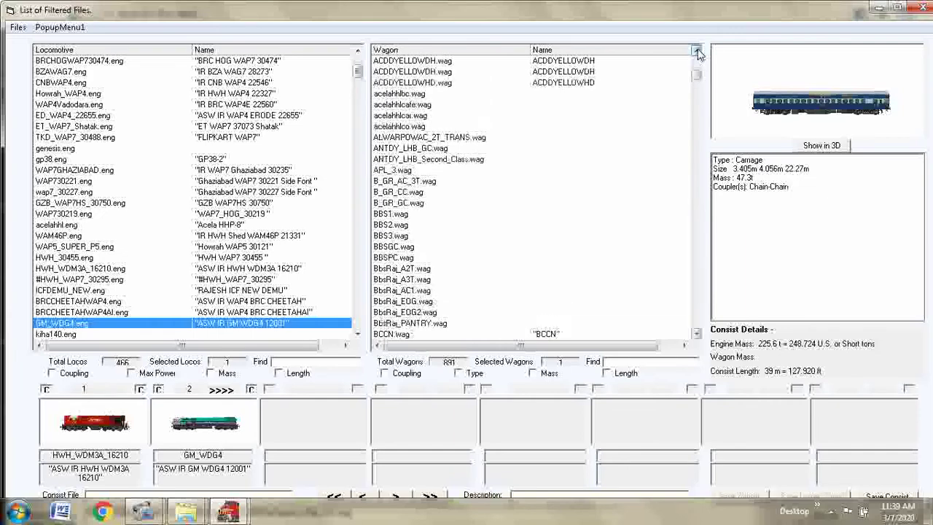
left_click(696, 51)
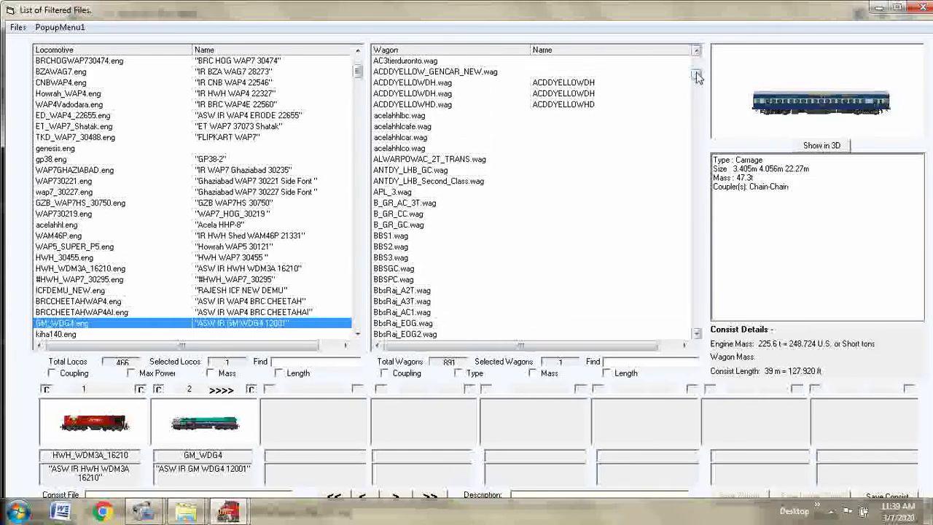
- Look further through the wagon list to the IR freight wagons and preview IRFrtBigCaboose
left_click_drag(696, 76, 696, 118)
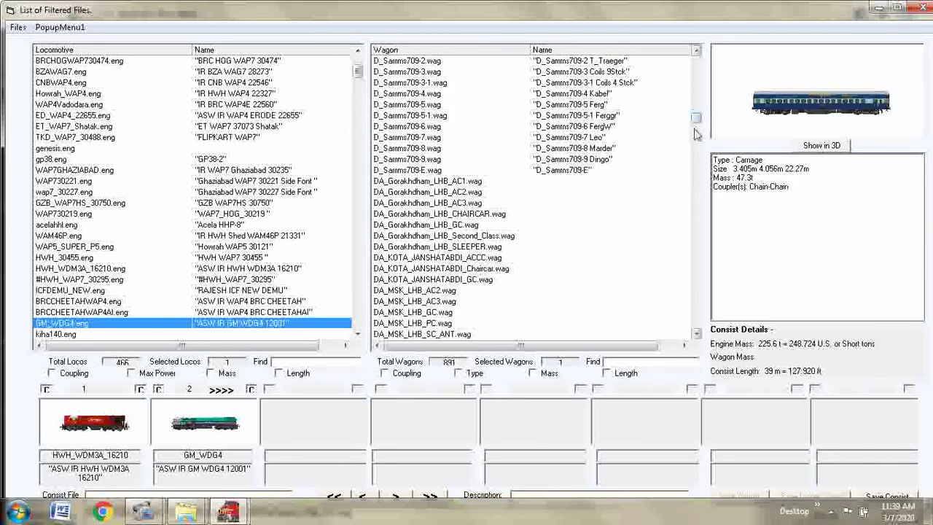
left_click_drag(697, 124, 696, 176)
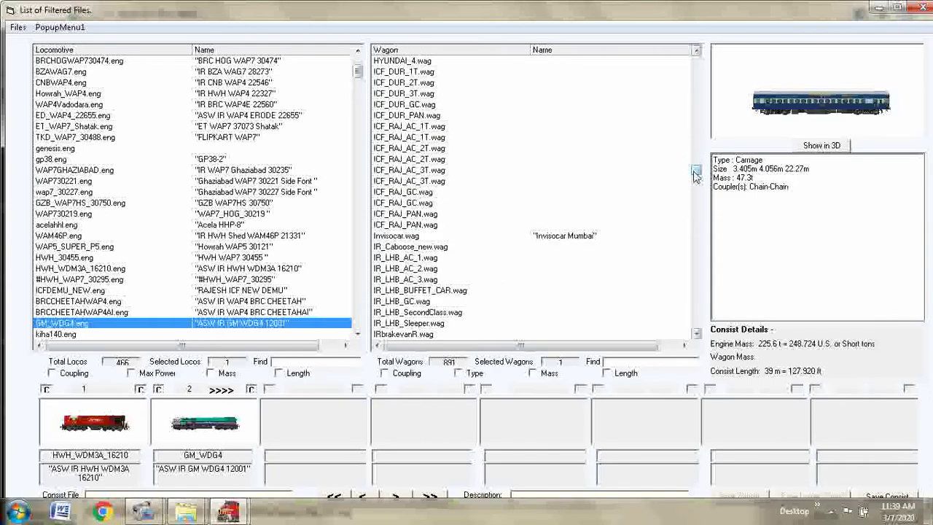
left_click(697, 333)
left_click(698, 334)
left_click(698, 334)
left_click(697, 334)
left_click(698, 334)
left_click(698, 334)
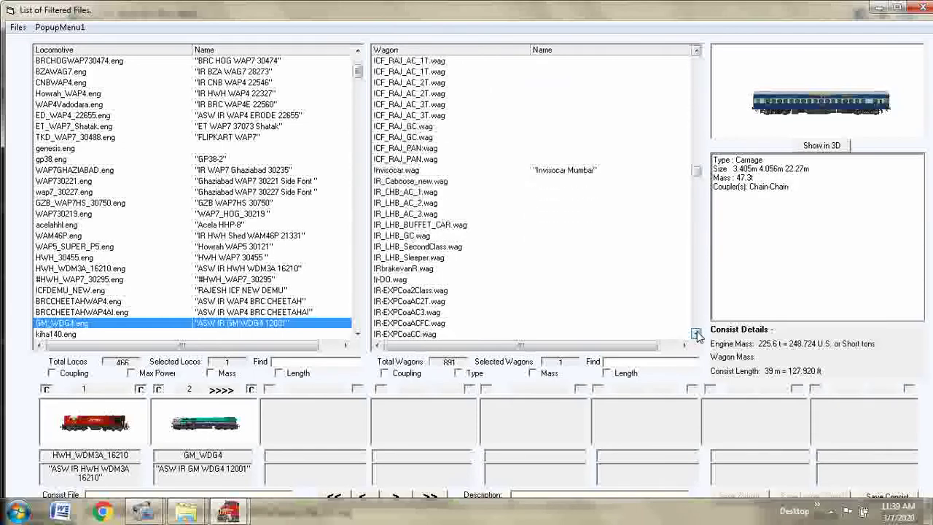
left_click(697, 334)
left_click(697, 334)
left_click(698, 334)
left_click(698, 334)
left_click(698, 333)
left_click(698, 333)
left_click(698, 334)
left_click(698, 334)
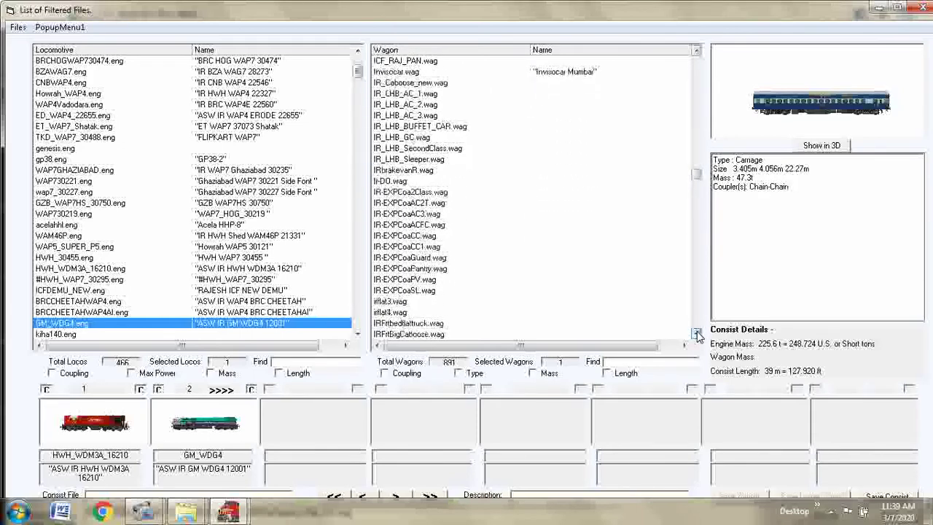
left_click(697, 334)
left_click(697, 334)
left_click(698, 334)
left_click(698, 334)
left_click(698, 334)
left_click(697, 334)
left_click(698, 334)
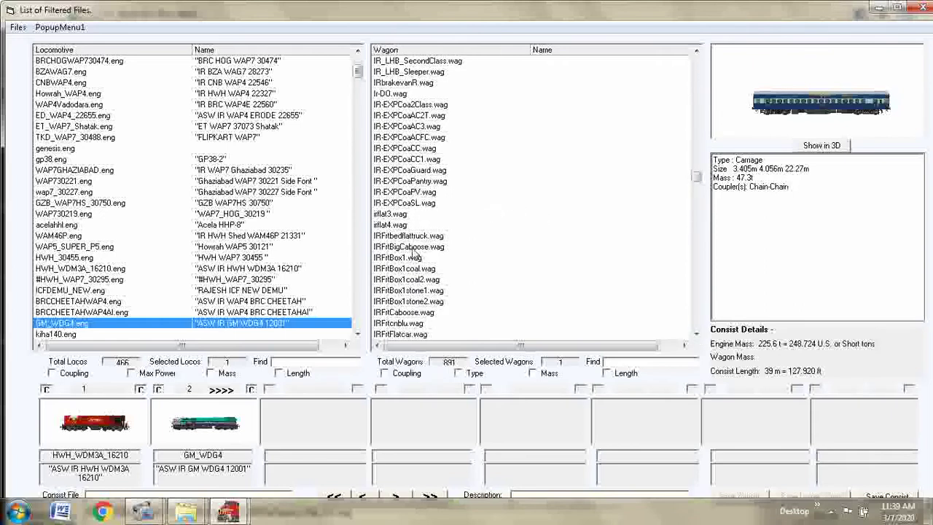
left_click(415, 248)
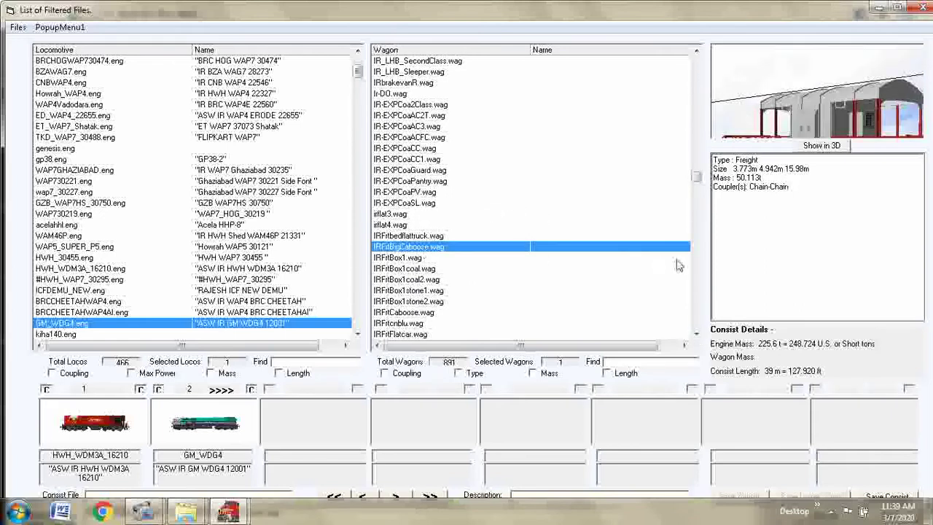
- Find the Hamsafar coaches and add Hamsafar_LHB_EOG as the third unit of the consist, accepting the non-matching couplers
left_click(696, 176)
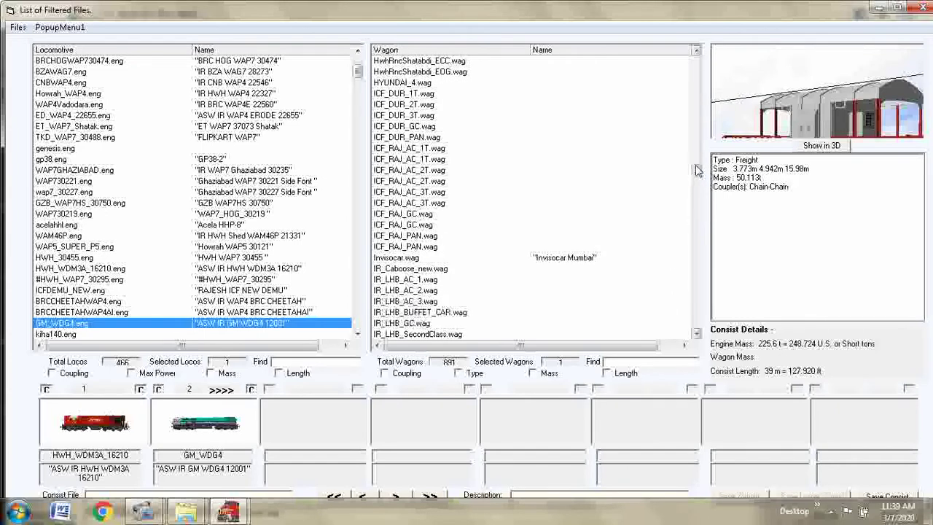
left_click(697, 204)
left_click(697, 205)
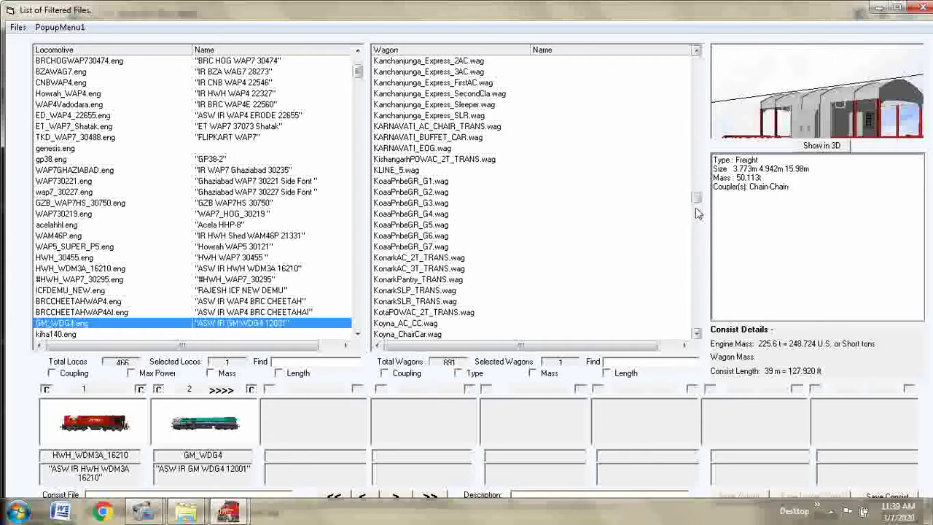
left_click_drag(696, 202, 695, 172)
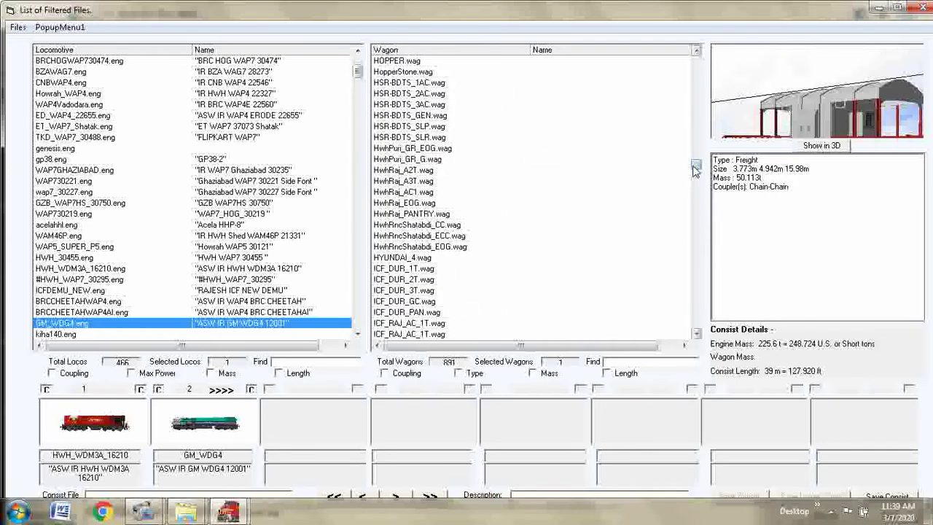
left_click(697, 51)
left_click(697, 51)
left_click_drag(697, 51, 697, 51)
left_click(430, 159)
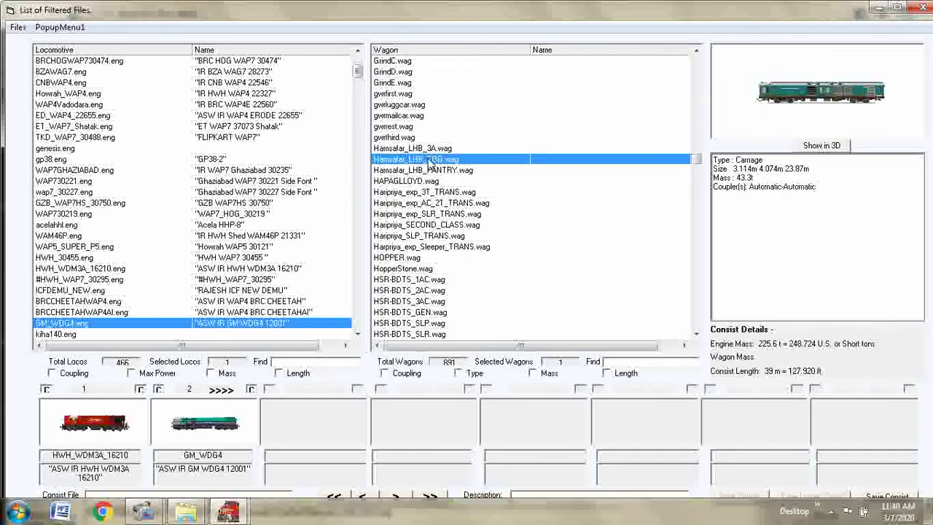
double_click(430, 160)
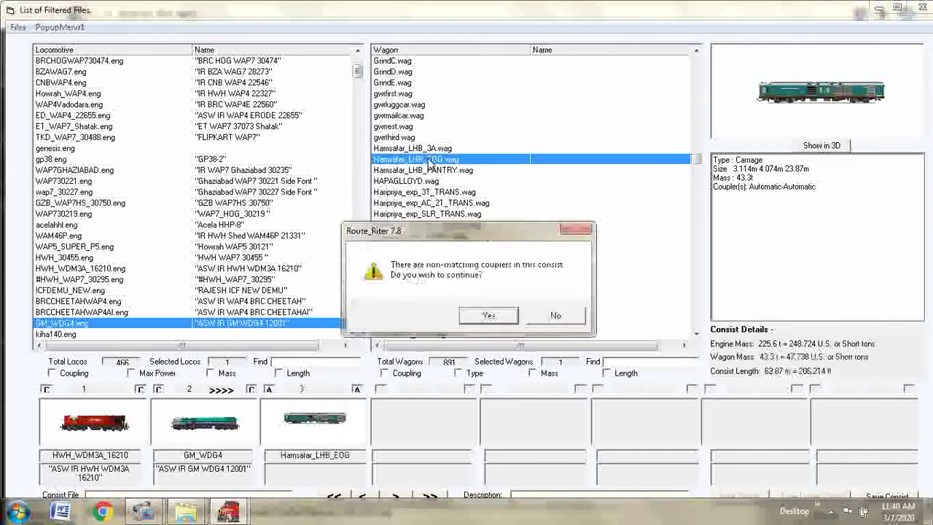
left_click(485, 317)
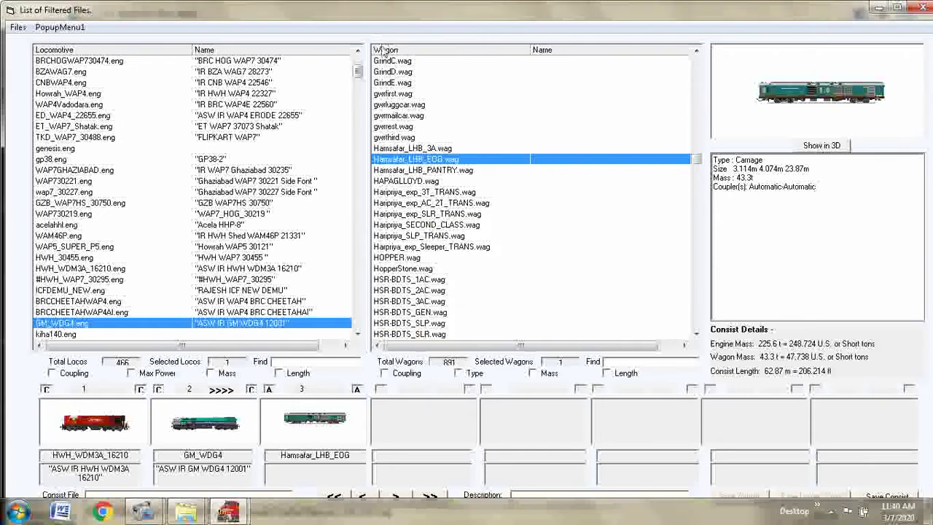
- Preview the Hamsafar 3A and pantry coaches and add three Hamsafar_LHB_3A coaches as units 4 to 6
left_click(411, 149)
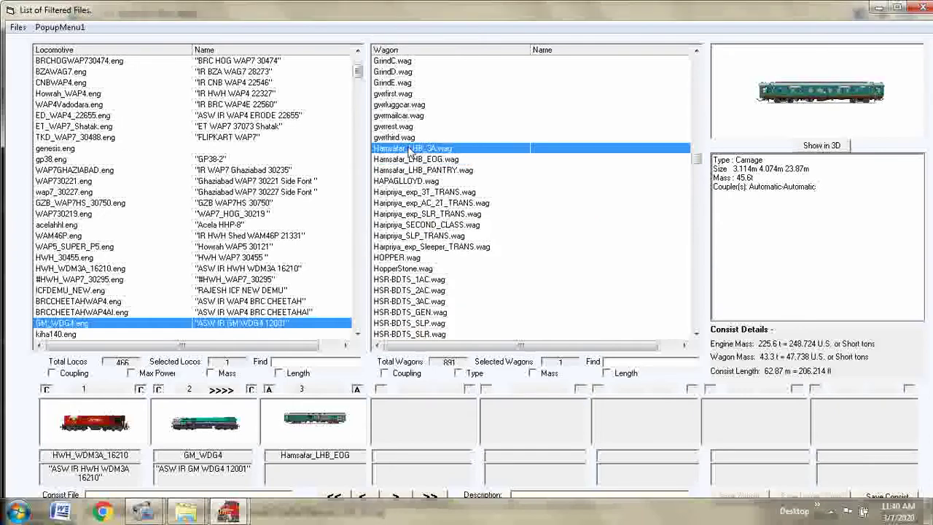
left_click(401, 172)
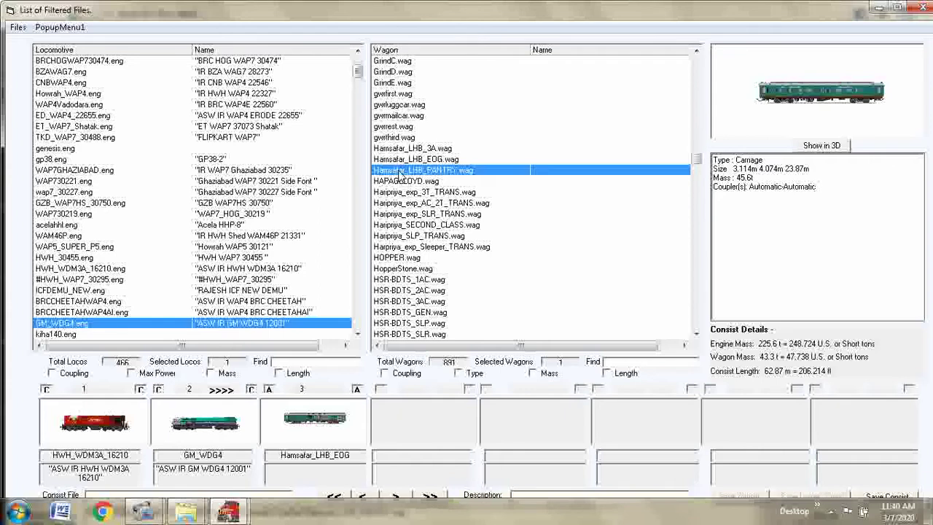
left_click(397, 149)
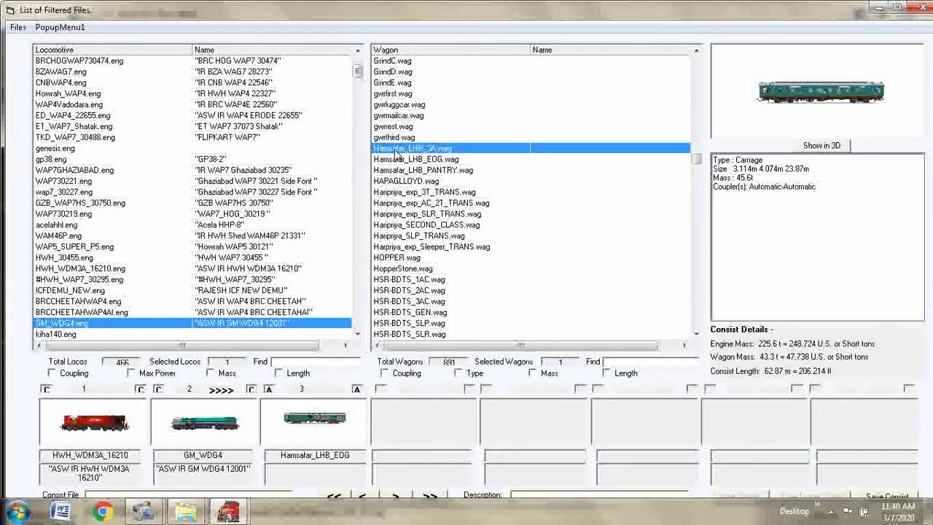
double_click(396, 149)
double_click(396, 149)
double_click(396, 149)
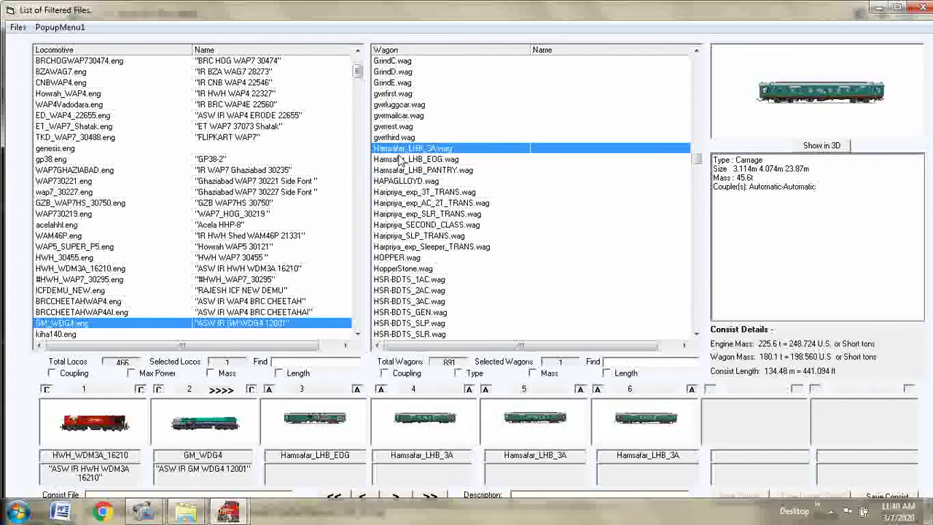
- Add Hamsafar_LHB_PANTRY as the seventh unit of the consist and flip its direction
double_click(396, 170)
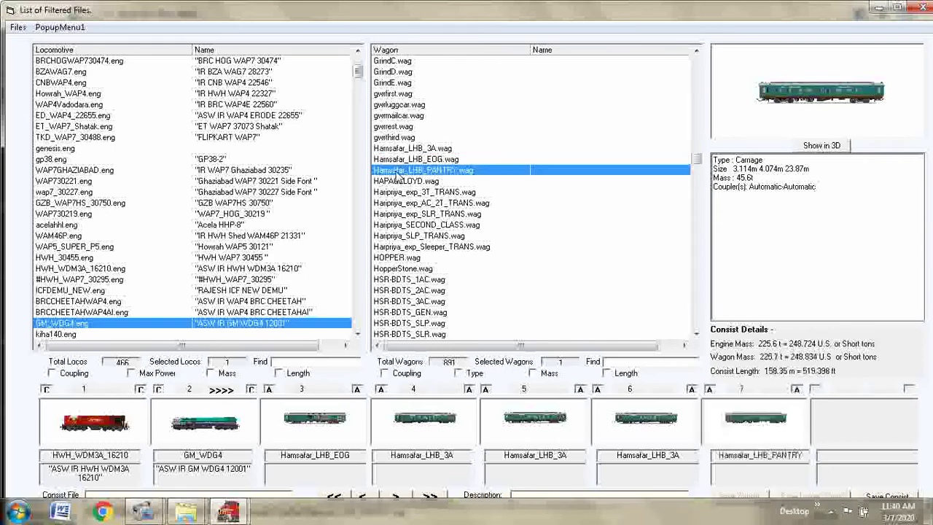
right_click(773, 439)
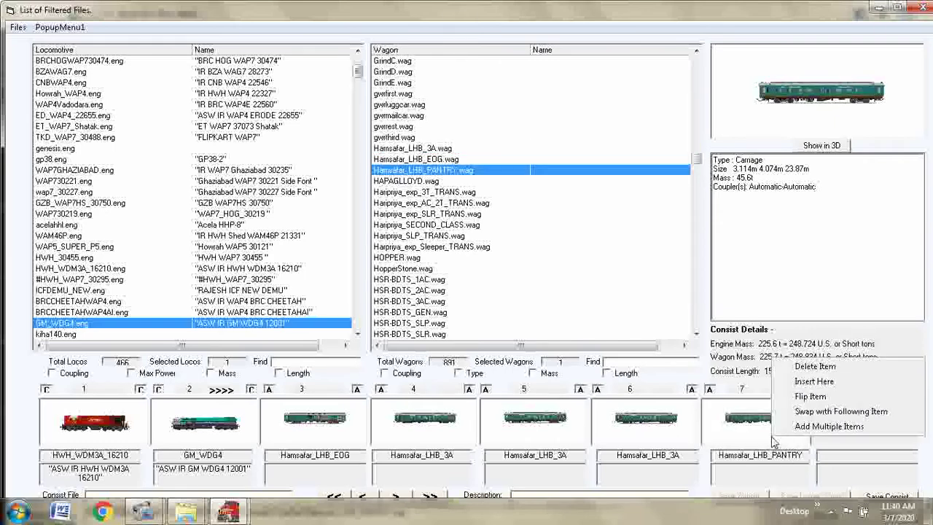
left_click(800, 397)
left_click(547, 330)
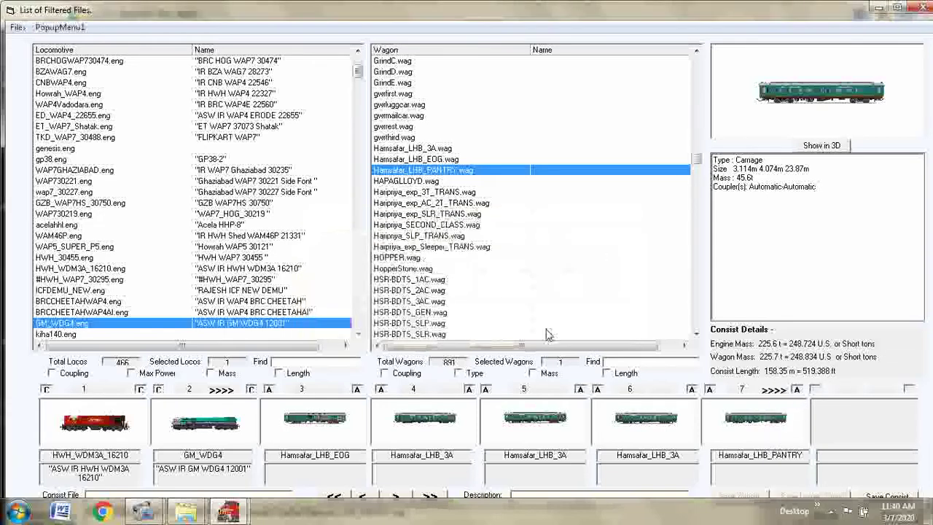
- Add seven more Hamsafar_LHB_3A coaches after the pantry car and a Hamsafar_LHB_EOG as the last unit
left_click(401, 150)
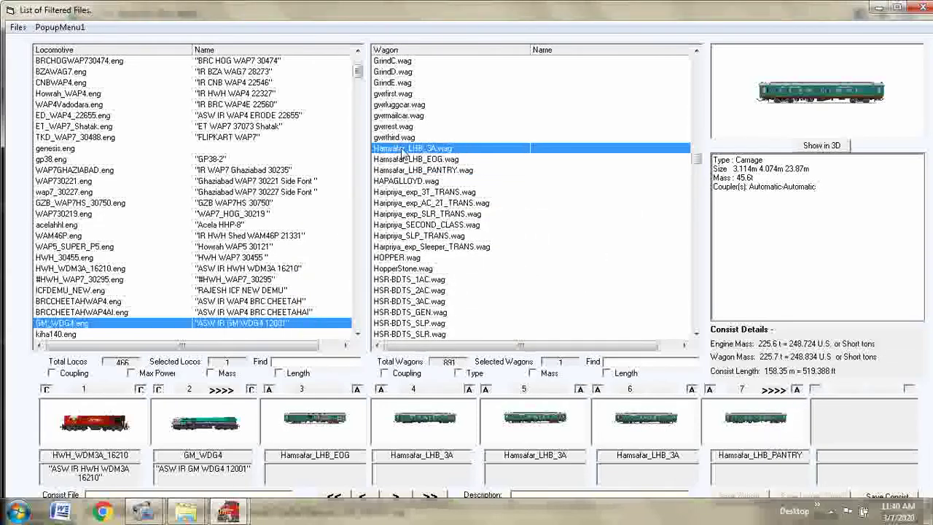
double_click(401, 149)
double_click(401, 150)
double_click(401, 149)
double_click(401, 149)
double_click(401, 150)
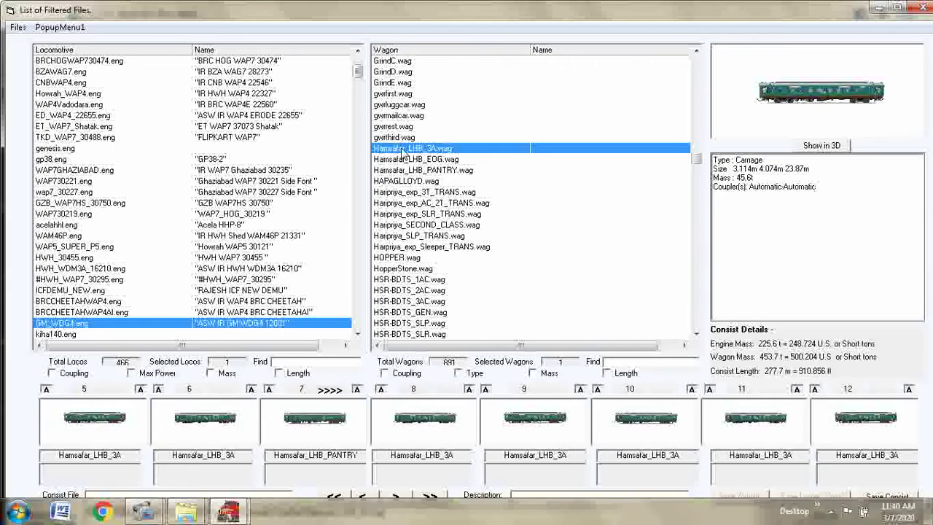
double_click(401, 150)
double_click(401, 149)
left_click(402, 160)
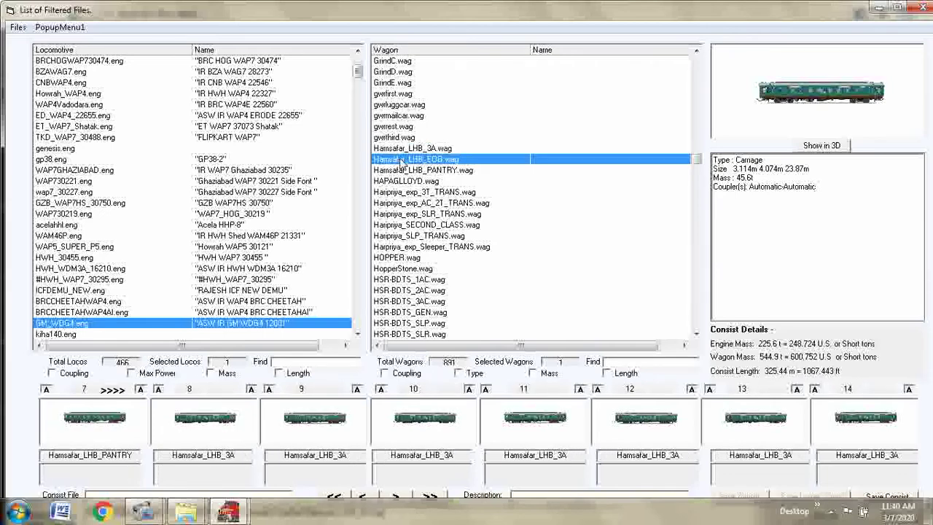
double_click(401, 160)
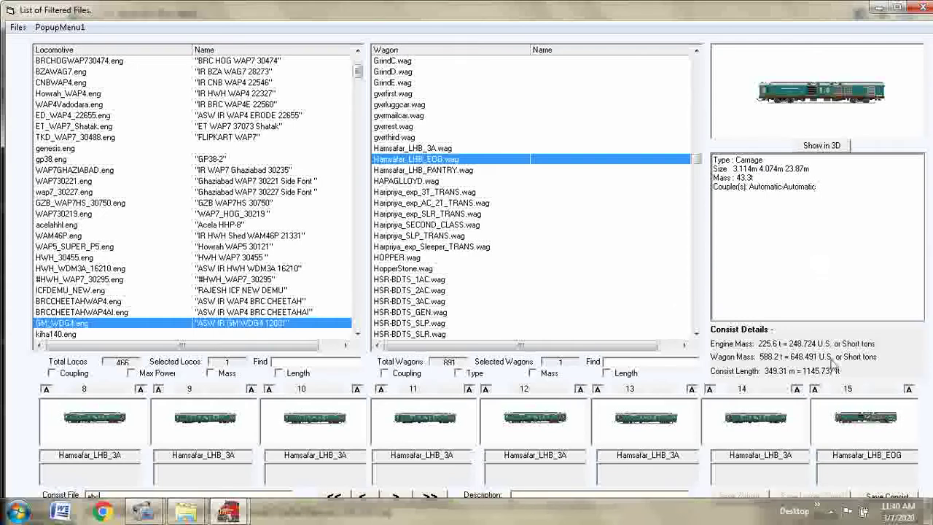
- Save the consist under the file name abc and close the Consist Editor and Route Riter
left_click(877, 497)
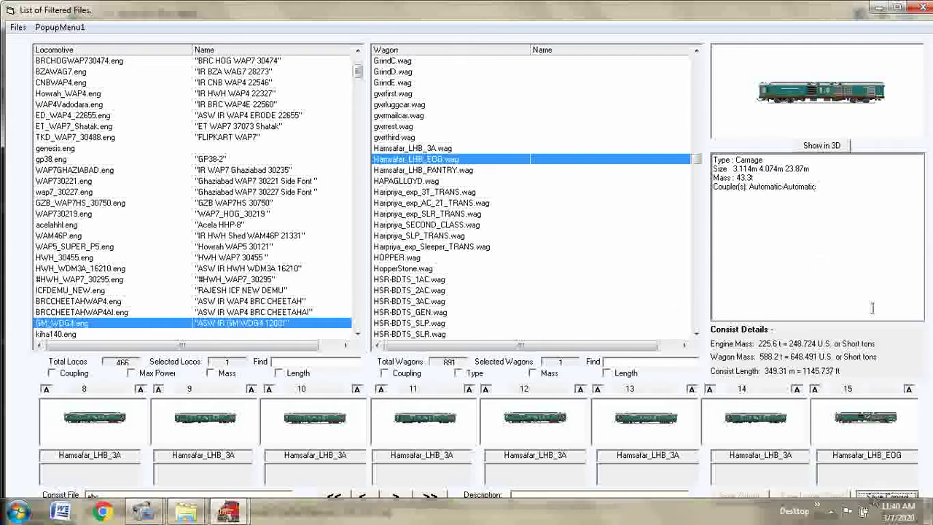
left_click(925, 7)
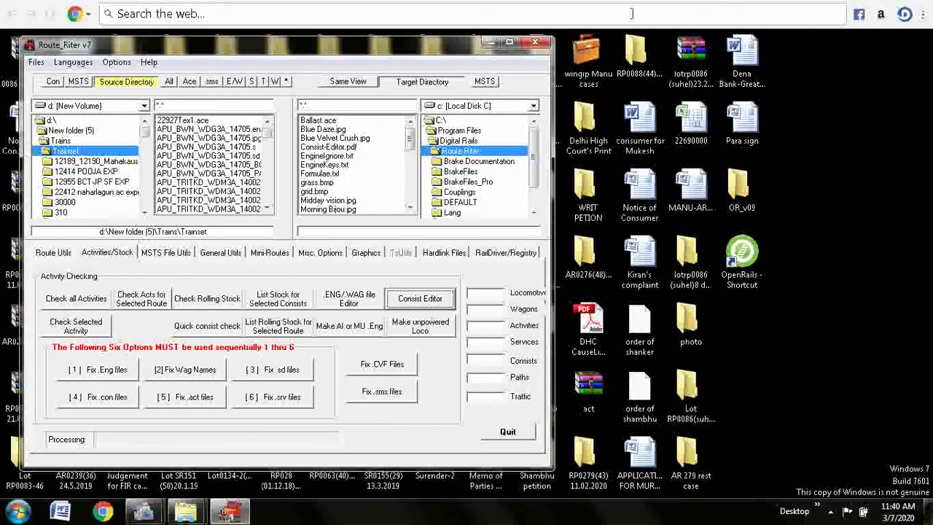
left_click(546, 46)
- Find the abc consist in the TRAINS\CONSISTS folder and copy its text from the first engine's UiD line to the end
mouse_move(183, 516)
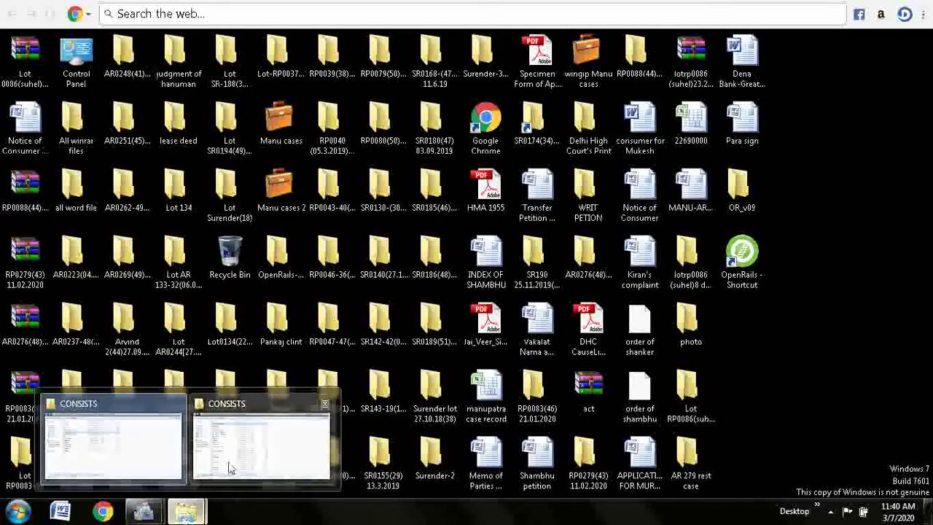
left_click(261, 444)
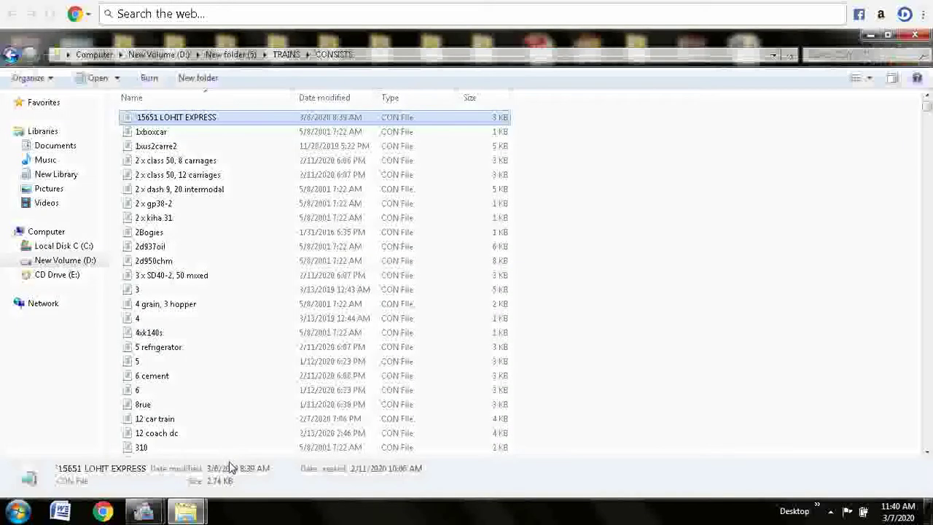
left_click(835, 55)
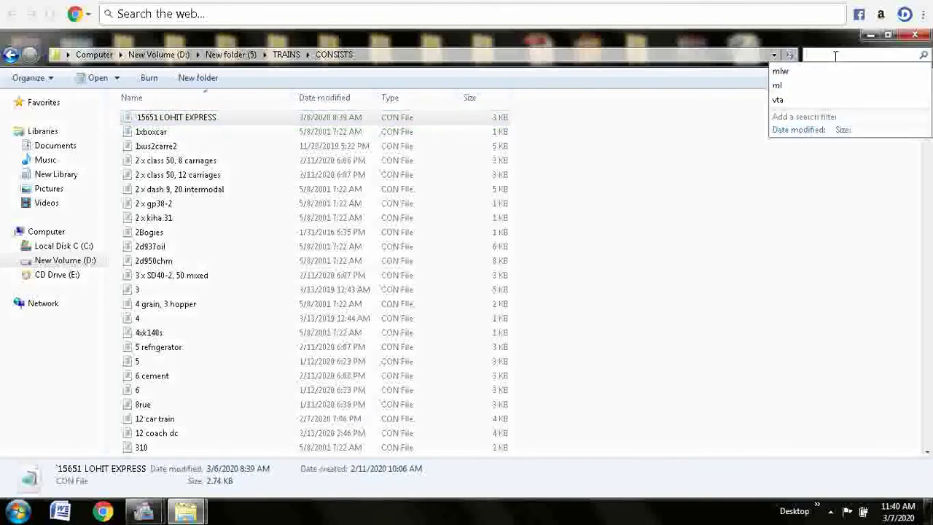
type("abc")
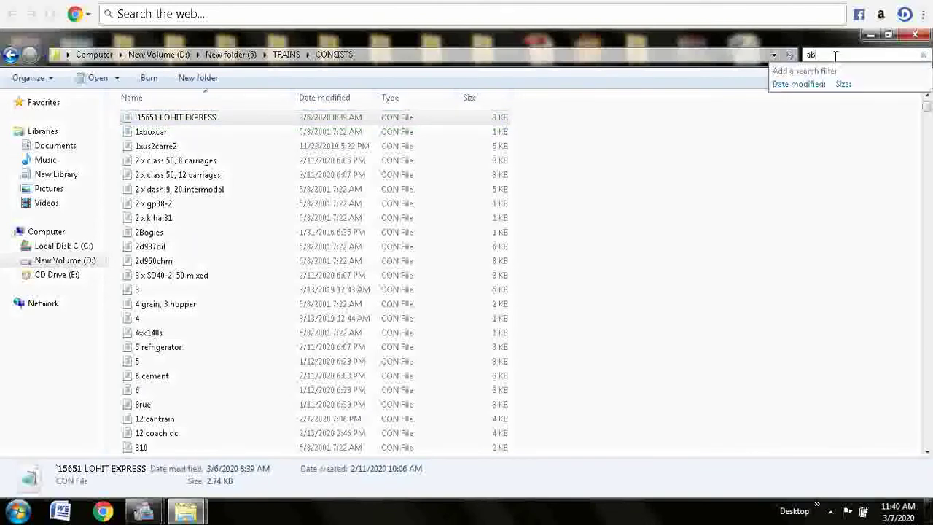
double_click(188, 115)
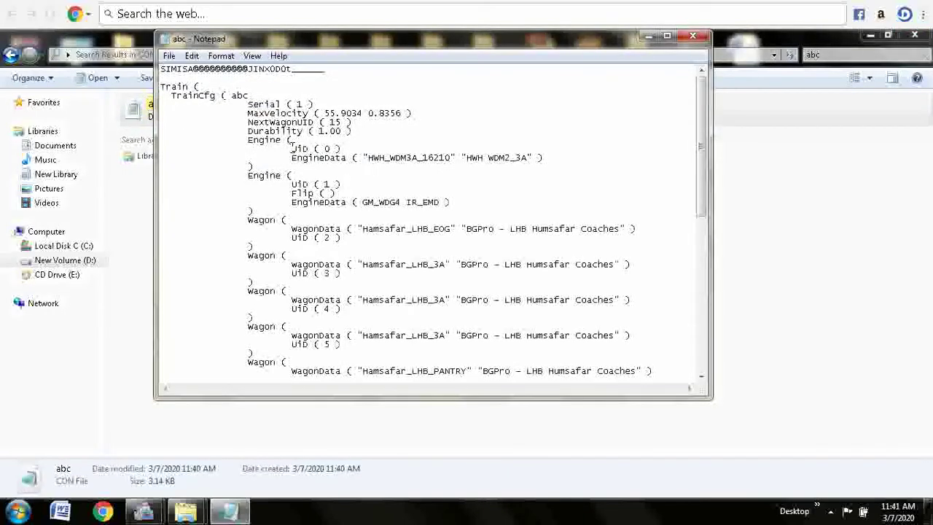
left_click_drag(291, 144, 251, 379)
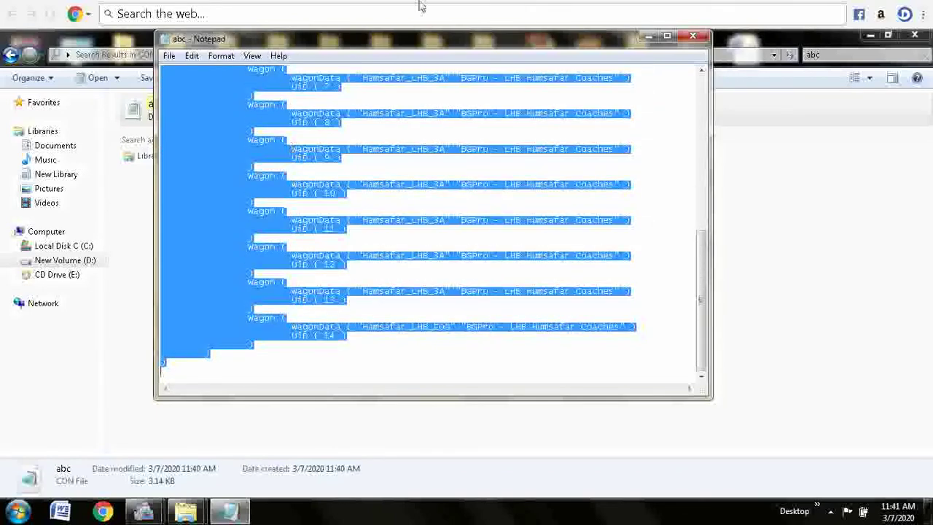
left_click(692, 39)
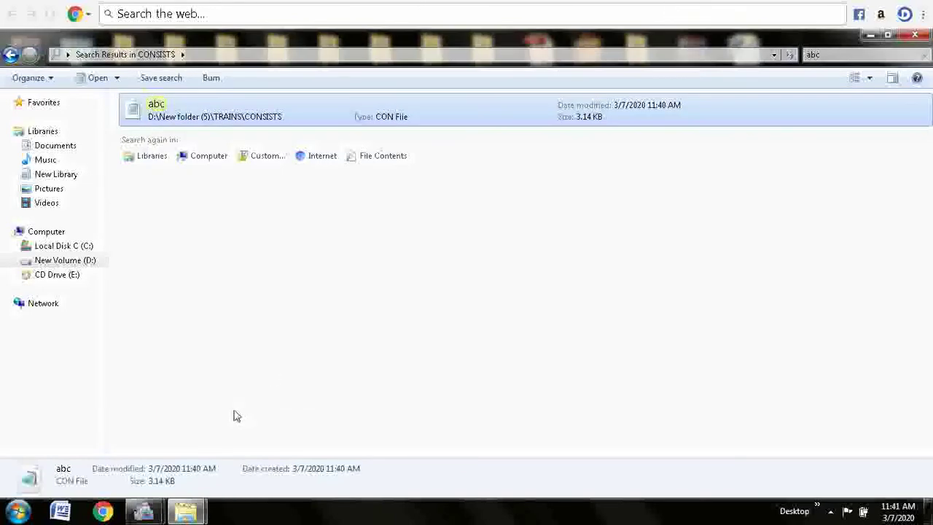
- In the 22119 Tejas Express Humsafar Exp consist, replace everything from the first engine's UiD line onward with the copied text and save
mouse_move(194, 510)
left_click(109, 441)
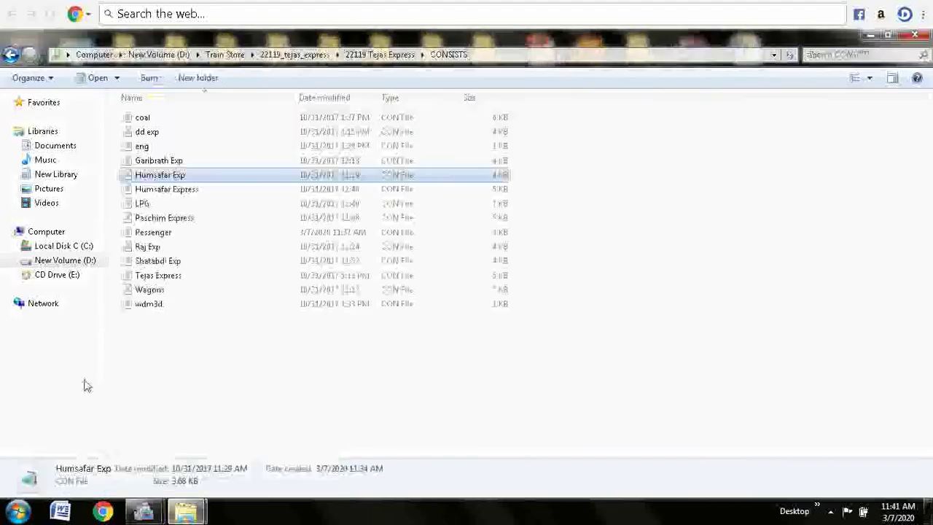
double_click(157, 175)
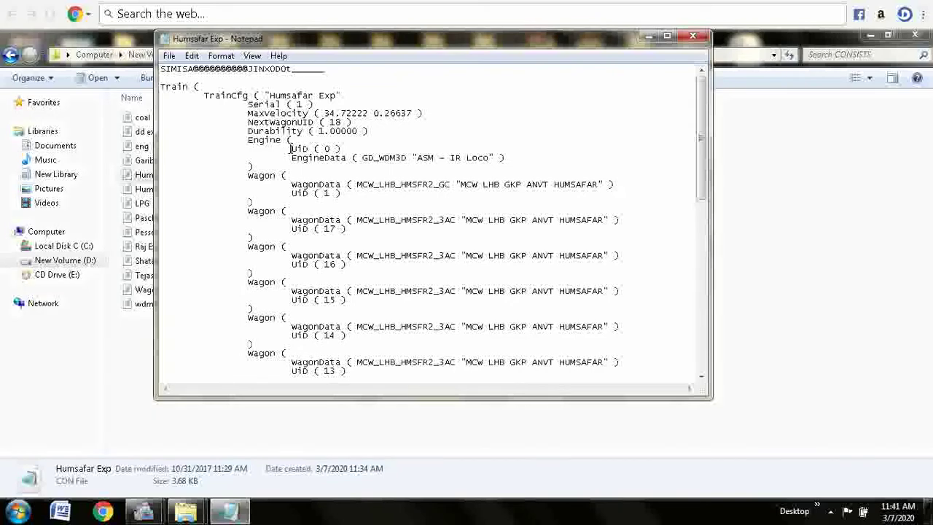
left_click_drag(290, 149, 164, 372)
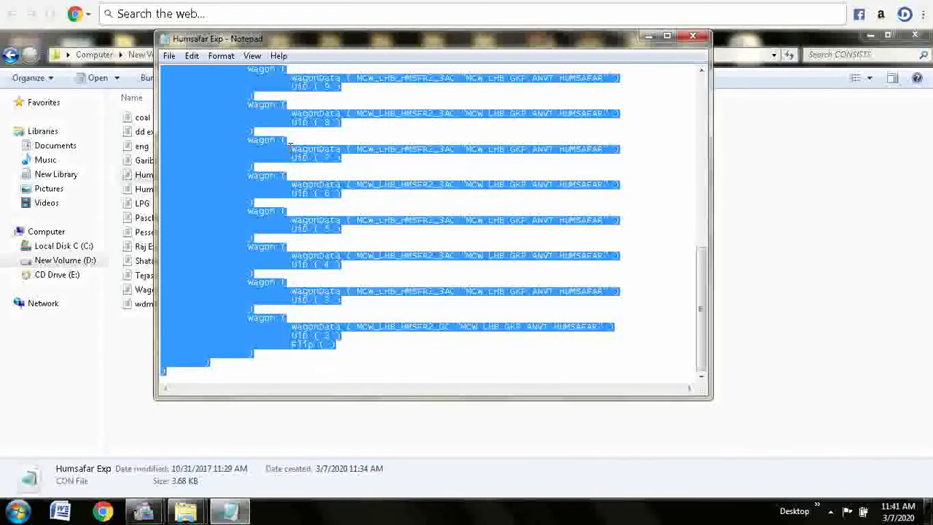
key("ctrl+v")
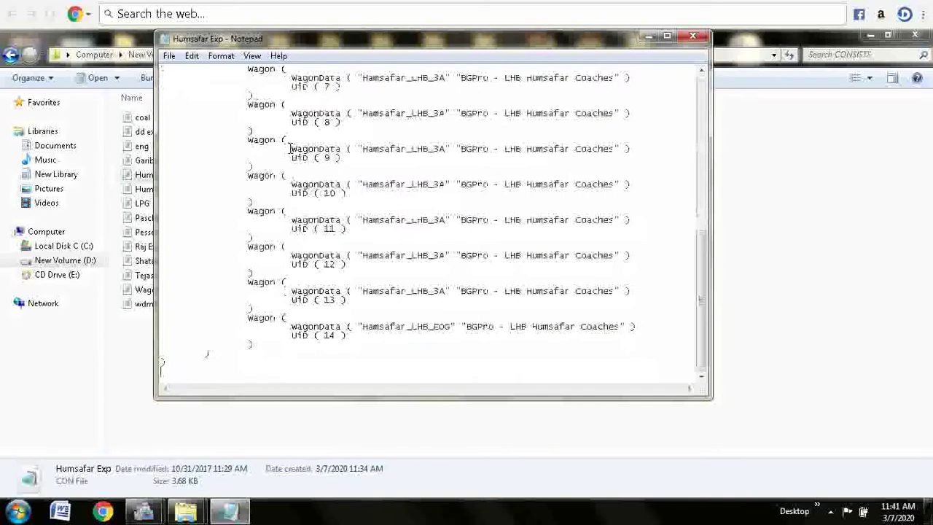
left_click(694, 40)
key("Return")
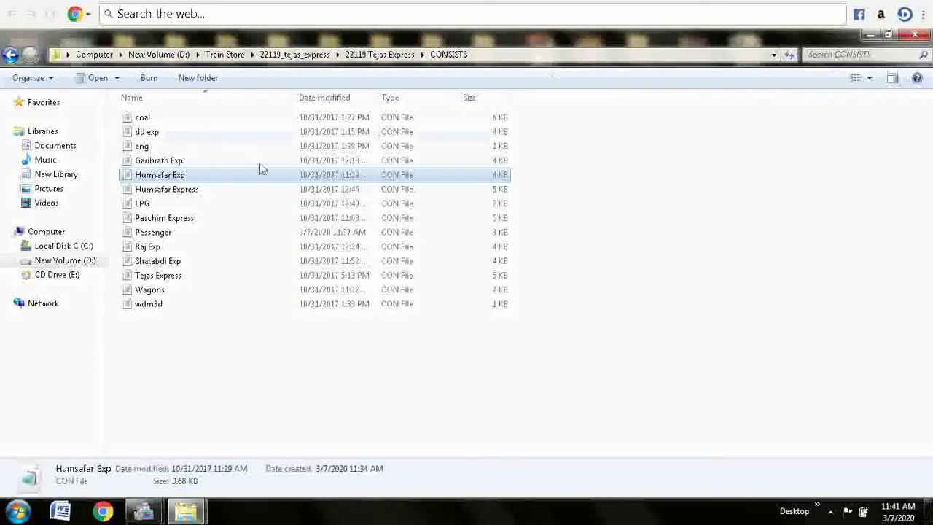
- Replace the Humsafar Express consist's engine and wagon entries with the same copied abc text and save the file
double_click(207, 190)
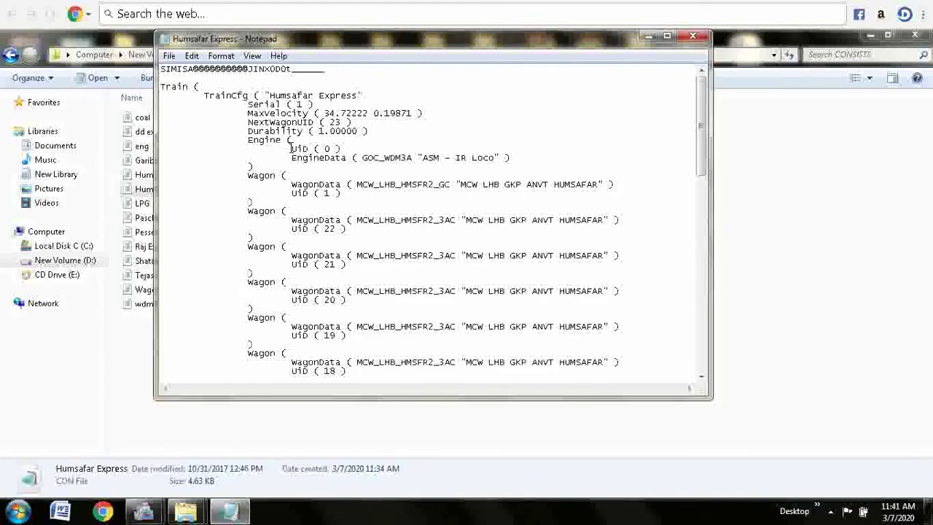
left_click_drag(290, 149, 248, 373)
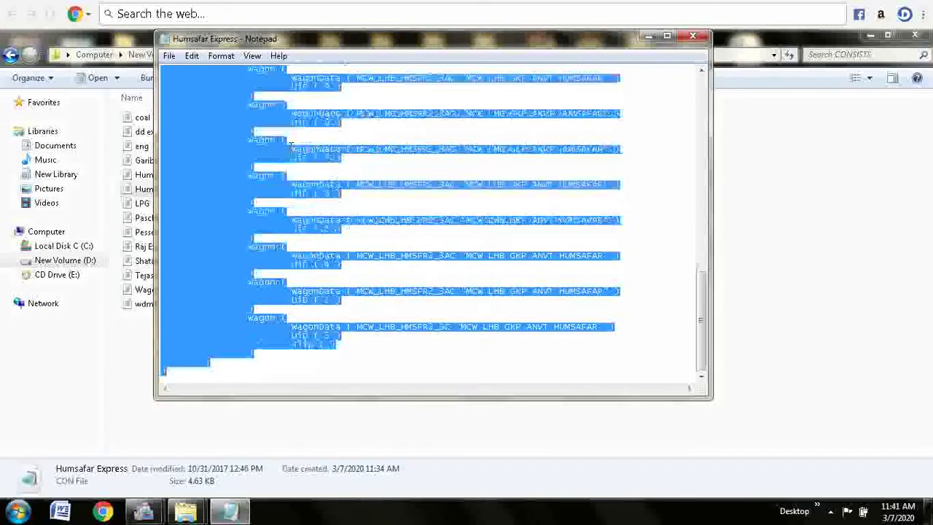
key("ctrl+v")
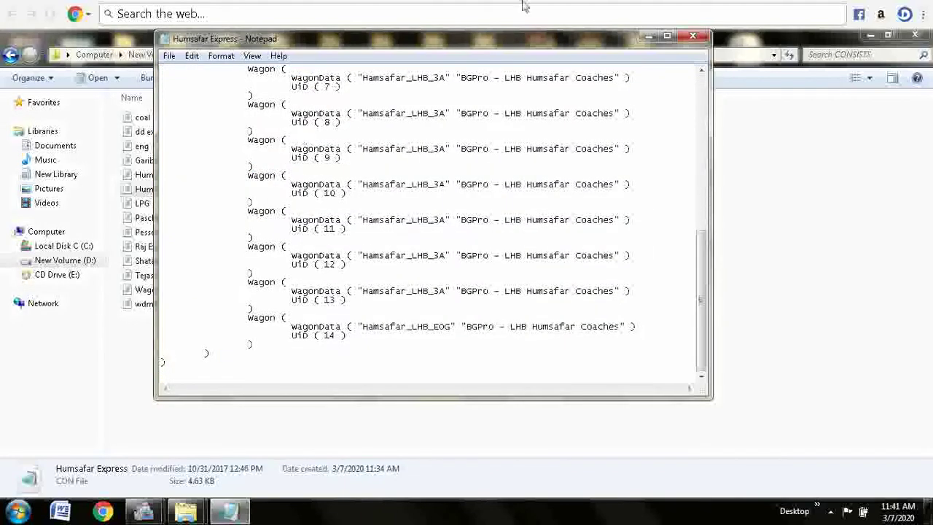
left_click(692, 36)
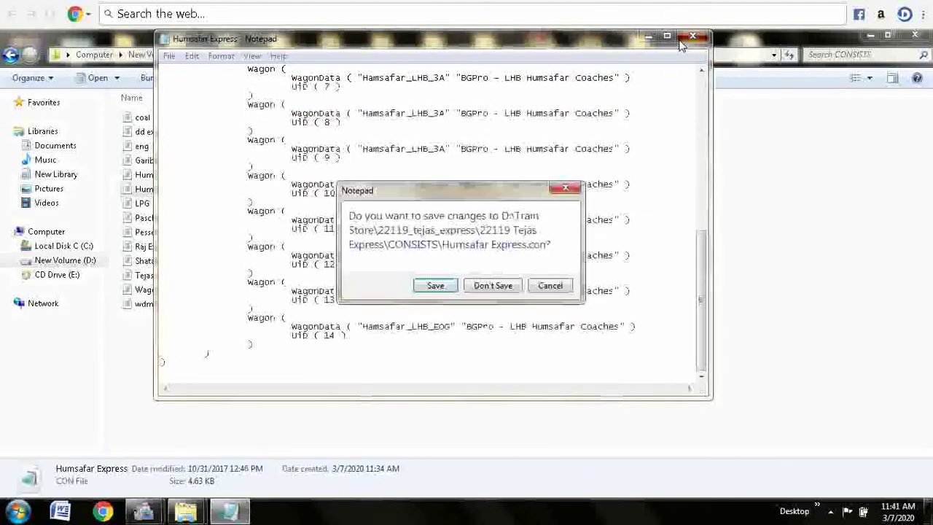
key("n")
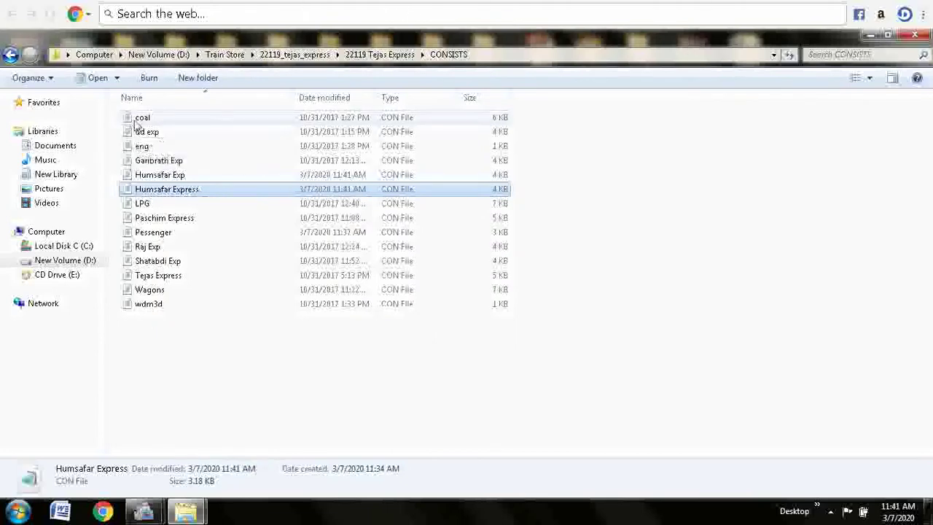
- Check the coal consist's entries, and copy the engine data GM_WDG4 IR_EMD from the Humsafar Express consist
double_click(142, 119)
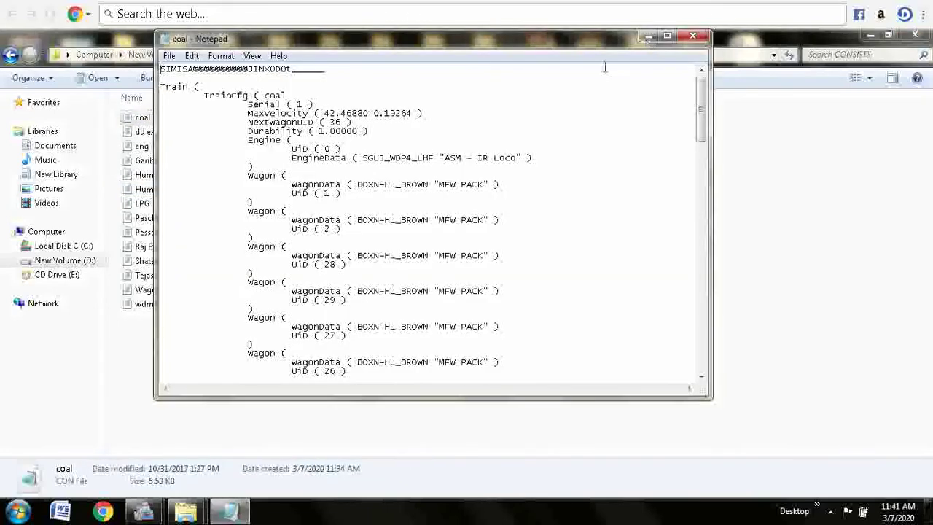
left_click(693, 36)
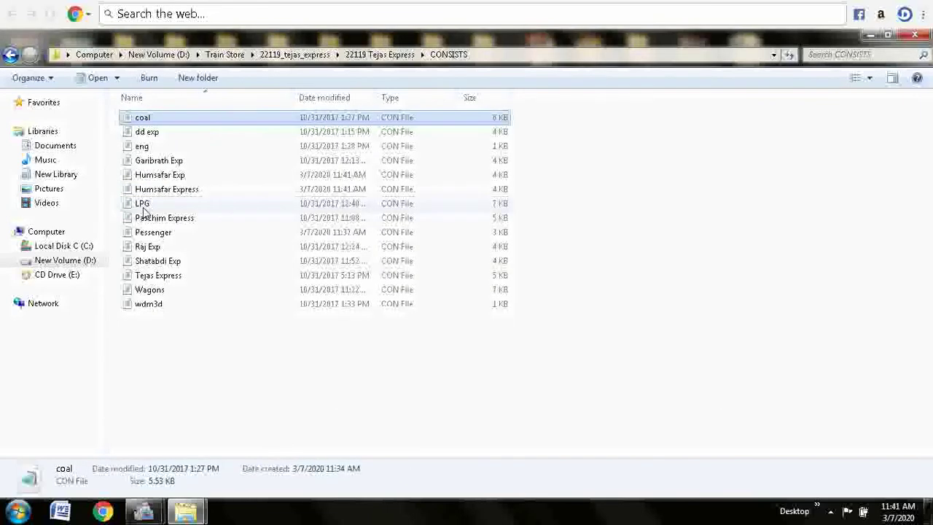
double_click(185, 190)
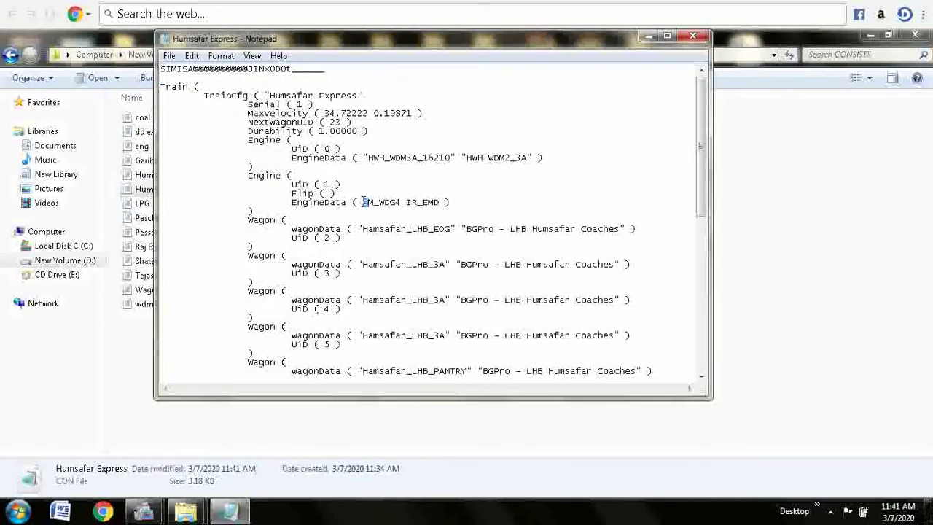
key("shift+Right")
key("shift+Right")
key("shift+Right")
key("shift+Right")
key("shift+Right")
key("shift+Right")
key("shift+Right")
key("shift+Right")
key("shift+Right")
key("shift+Right")
key("shift+Right")
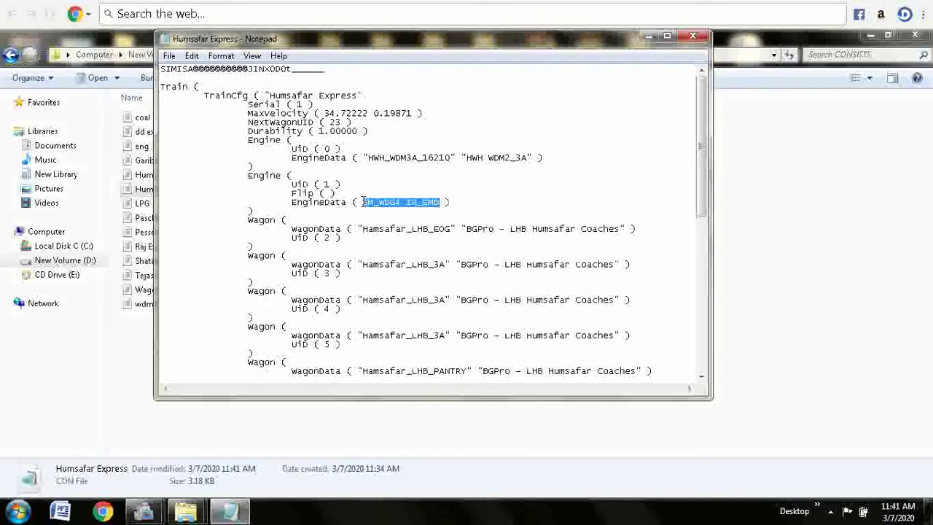
left_click(692, 35)
- Replace the coal consist's engine data with GM_WDG4 IR_EMD, check its wagon list through the end, and save the file
double_click(144, 118)
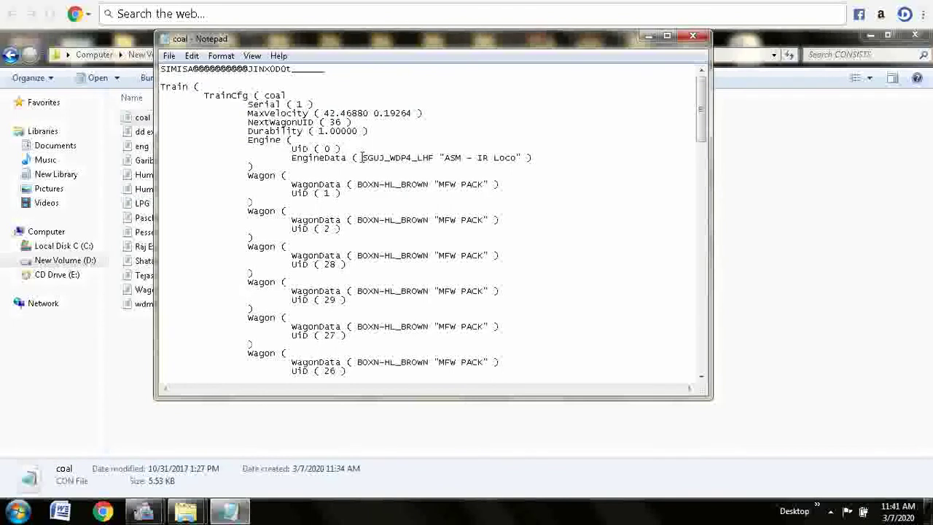
key("shift+Right")
key("shift+Right")
key("shift+Right")
key("shift+Right")
key("shift+Right")
key("shift+Right")
key("shift+Right")
key("shift+Right")
key("shift+Right")
key("shift+Right")
key("shift+Right")
key("shift+Right")
key("shift+Right")
key("shift+Right")
key("shift+Right")
key("shift+Right")
key("shift+Right")
key("shift+Right")
key("shift+Right")
key("shift+Right")
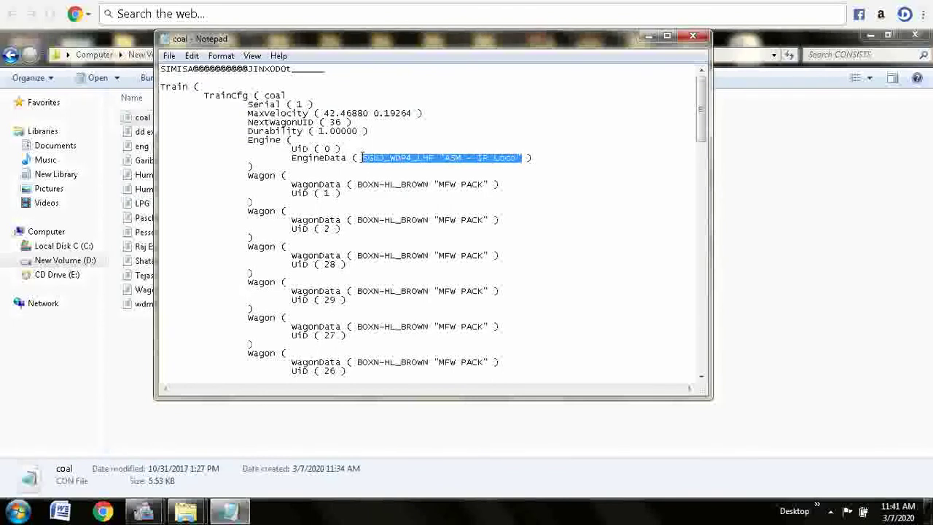
type("GM_WDG4 IR_EMD")
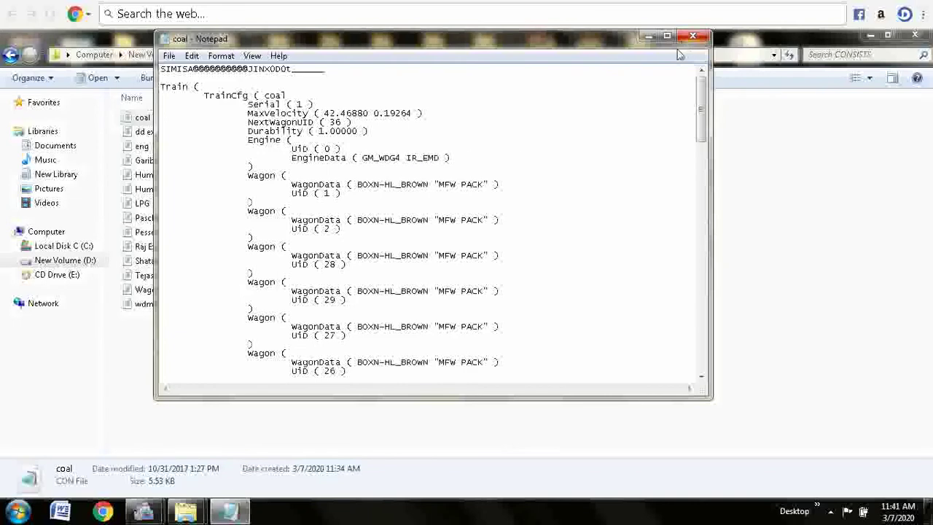
left_click_drag(704, 97, 696, 333)
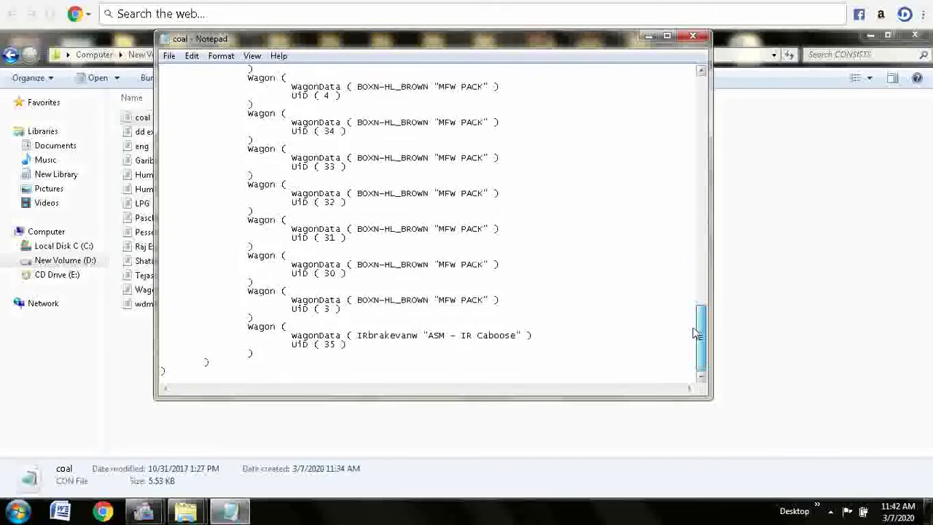
left_click(702, 38)
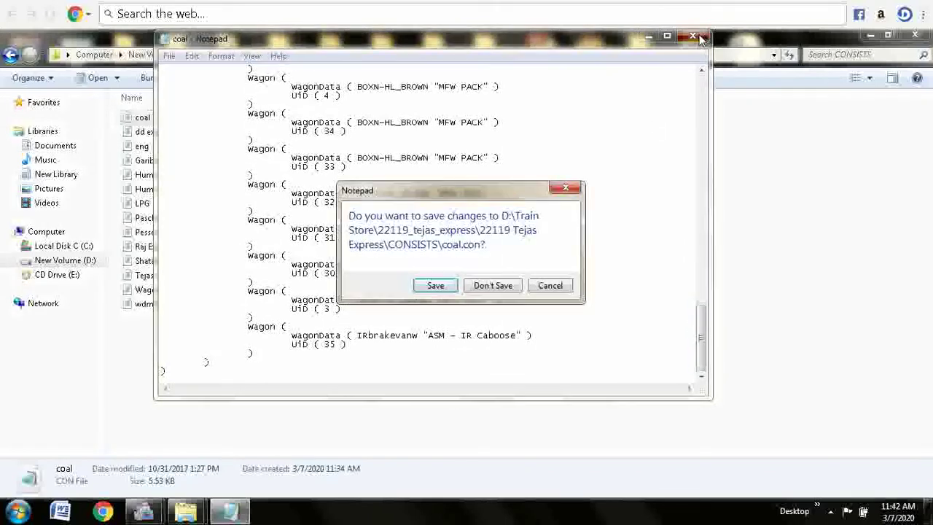
key("n")
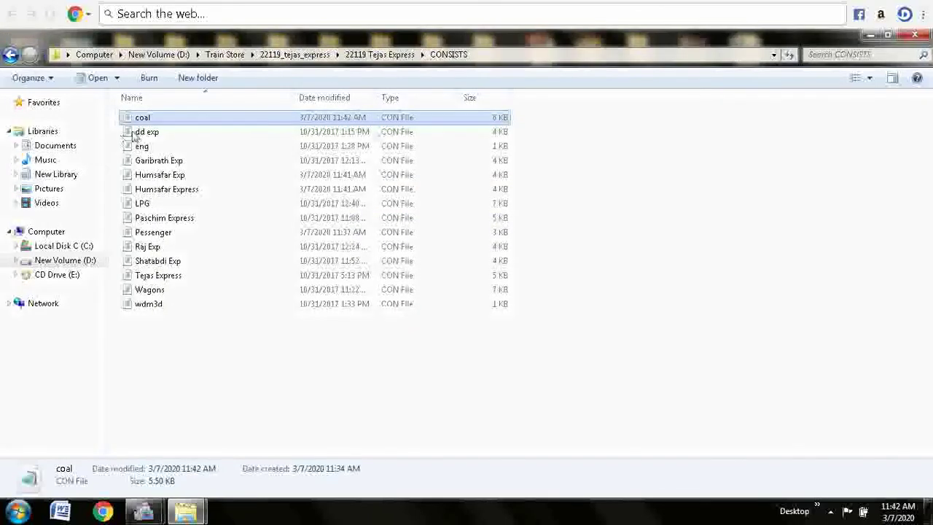
- Open the eng consist and replace the first engine's data with GM_WDG4 IR_EMD
double_click(138, 147)
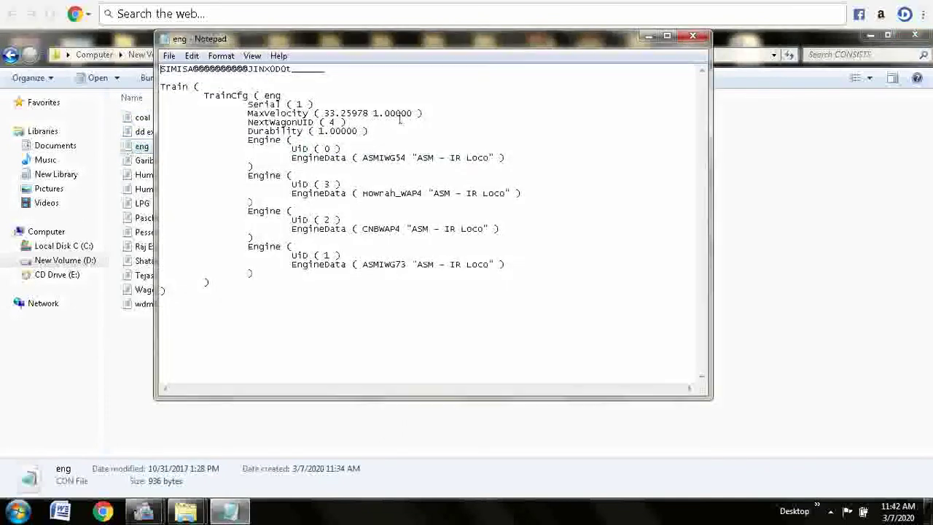
left_click(361, 159)
key("shift+Right")
key("shift+Right")
key("shift+Right")
key("shift+Right")
key("shift+Right")
key("shift+Right")
key("shift+Right")
key("shift+Right")
key("shift+Right")
key("shift+Right")
key("shift+Right")
key("shift+Right")
key("shift+Right")
key("shift+Right")
key("shift+Right")
key("shift+Right")
key("shift+Right")
key("shift+Right")
key("shift+Right")
key("shift+Right")
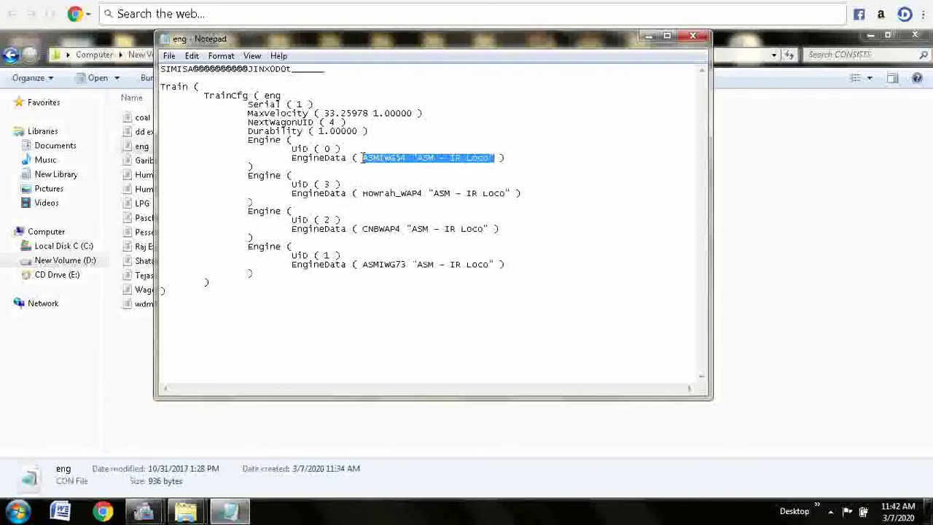
type("GM_WDG4 IR_EMD")
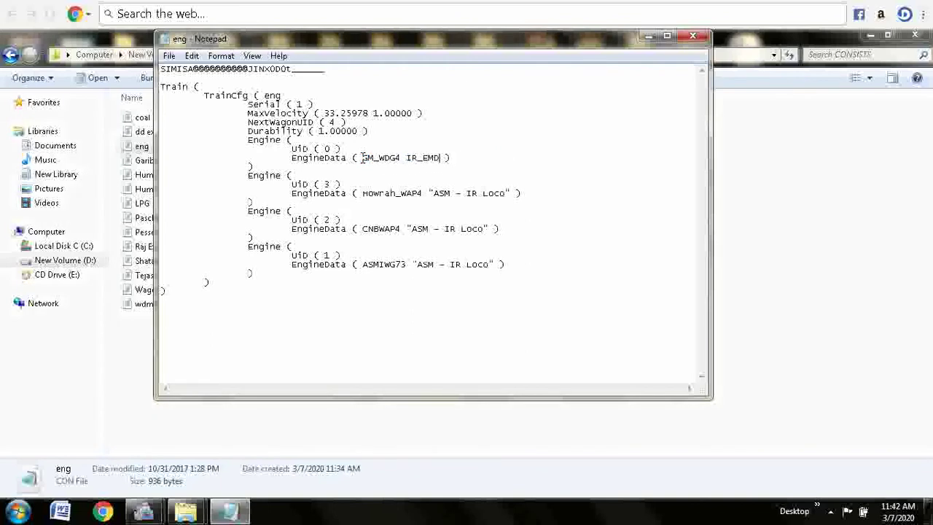
- Delete the Howrah_WAP4 and CNBWAP4 engine blocks from the eng consist, including the leftover blank space
left_click_drag(247, 176, 252, 238)
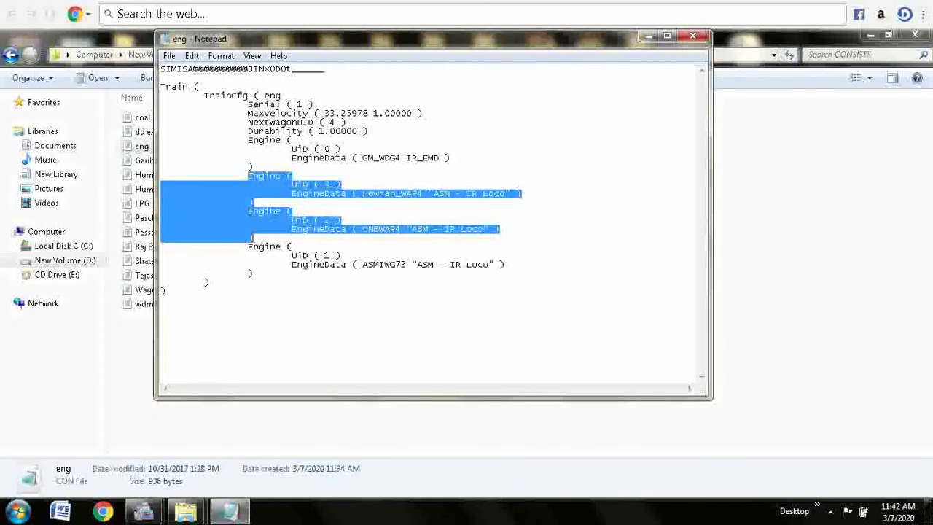
key("Delete")
key("BackSpace")
key("BackSpace")
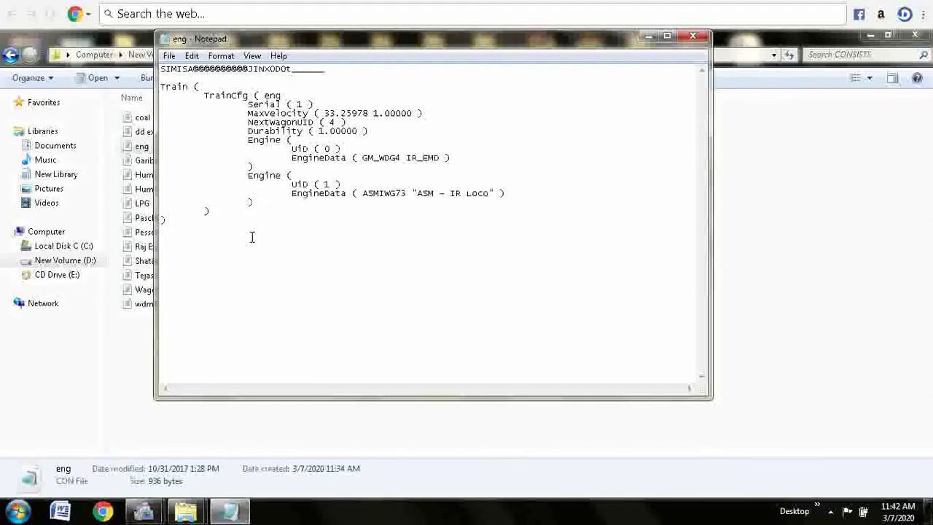
- Replace the engine data of the eng consist's remaining ASMIWG73 engine with GM_WDG4 IR_EMD
left_click(362, 193)
key("shift+Right")
key("shift+Right")
key("shift+Right")
key("shift+Right")
key("shift+Right")
key("shift+Right")
key("shift+Right")
key("shift+Right")
key("shift+Right")
key("shift+Right")
key("shift+Right")
key("shift+Right")
key("shift+Right")
key("shift+Right")
key("shift+Right")
key("shift+Right")
key("shift+Right")
key("shift+Right")
key("shift+Right")
key("shift+Right")
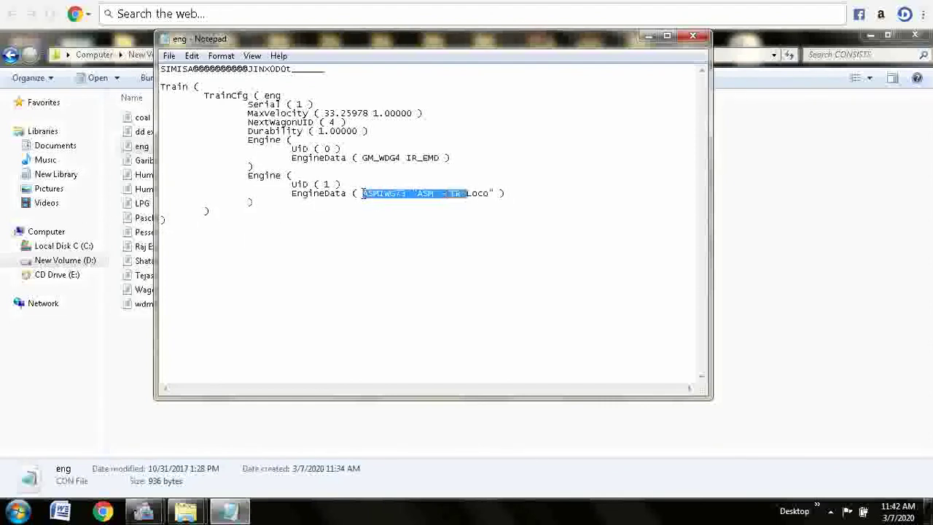
key("shift+Right")
key("shift+Right")
type("GM_WDG4 IR_EMD")
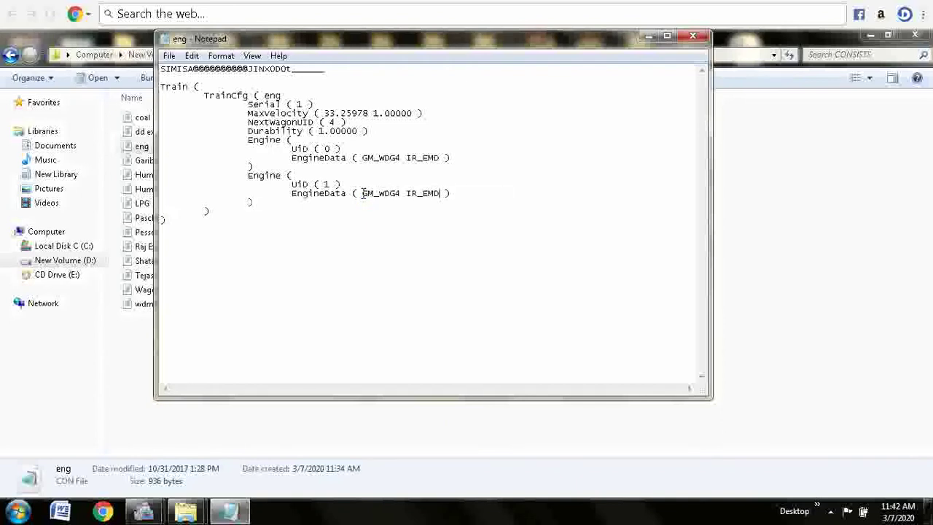
- Add a Flip ( ) line to the eng consist's second engine, above its UiD, and save the file
left_click(291, 176)
key("Return")
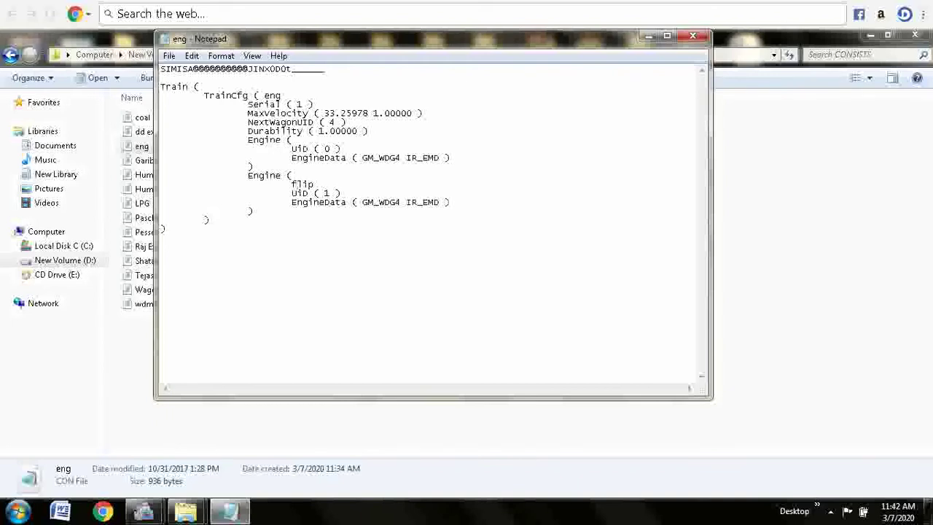
left_click(291, 184)
key("Delete")
type("F")
left_click(693, 40)
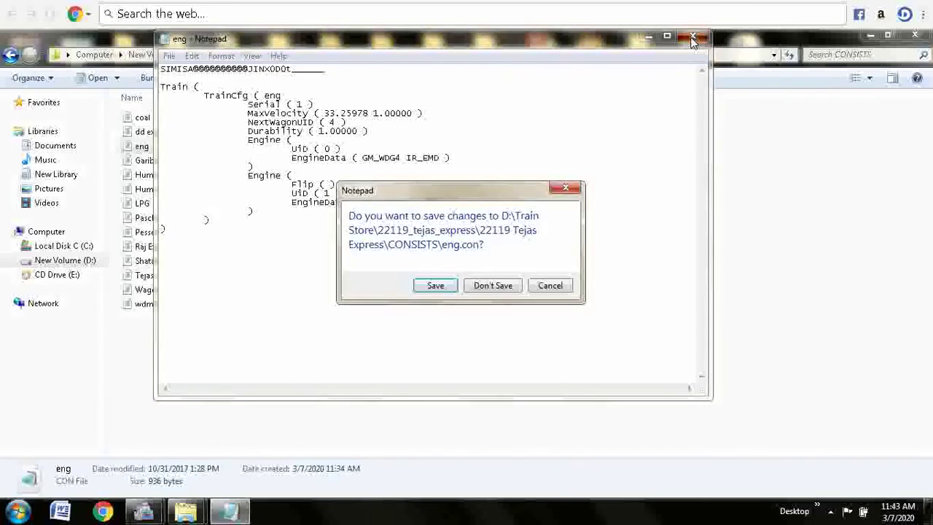
key("n")
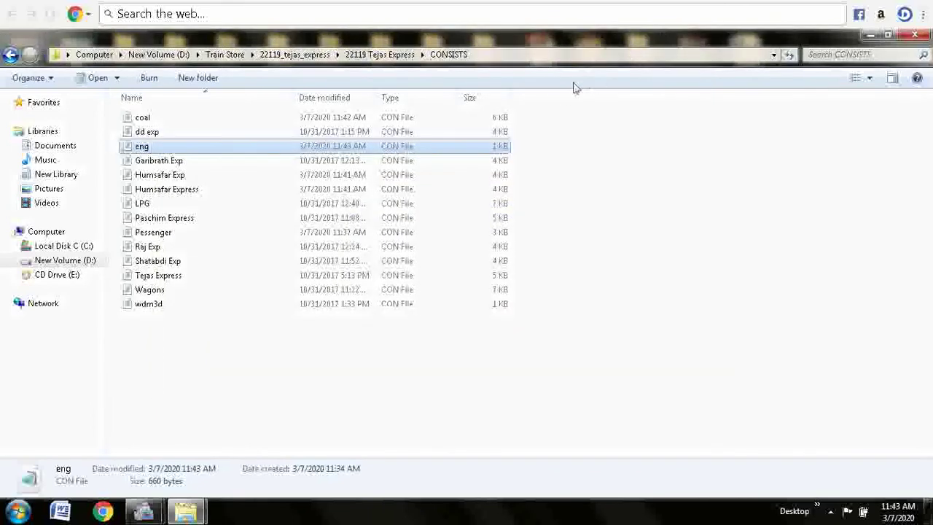
- Open the Garibrath Exp consist, replace its engine data with GM_WDG4 IR_EMD, and save the file
double_click(467, 161)
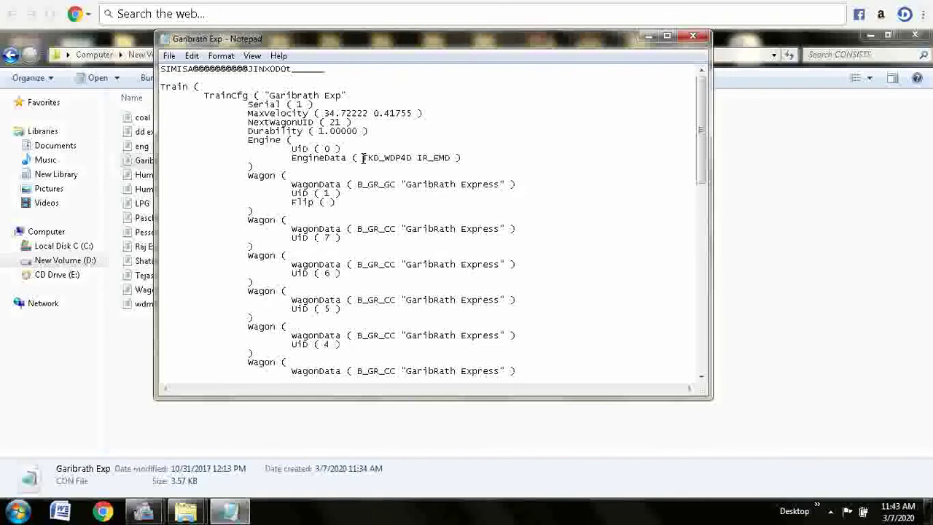
key("shift+Right")
key("shift+Right")
key("shift+Right")
key("shift+Right")
key("shift+Right")
key("shift+Right")
key("shift+Right")
key("shift+Right")
key("shift+Right")
key("shift+Right")
key("shift+Right")
key("shift+Right")
key("shift+Right")
key("shift+Right")
key("shift+Right")
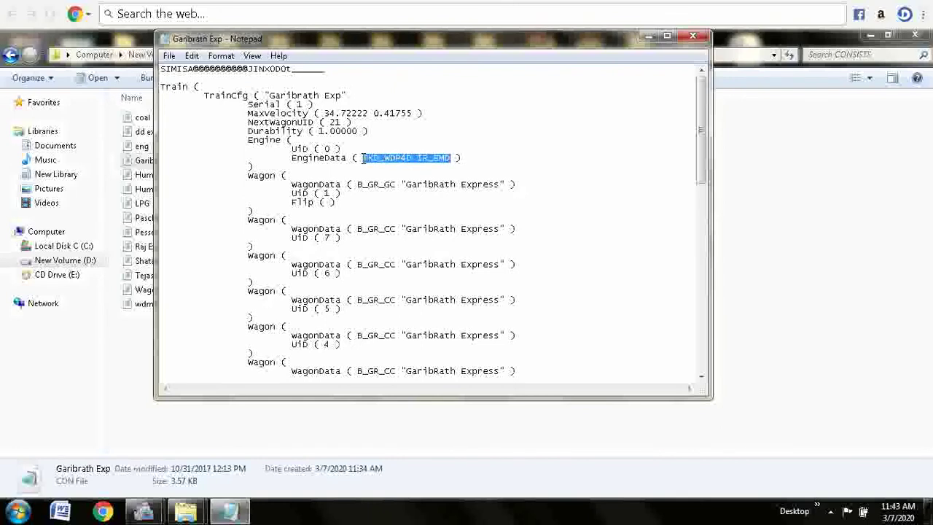
type("GM_WDG4 IR_EMD")
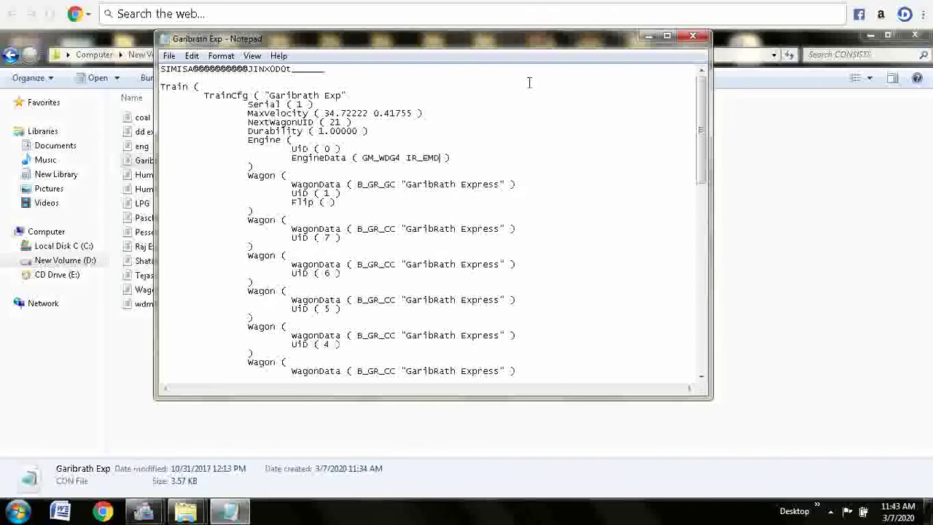
left_click(694, 36)
key("Return")
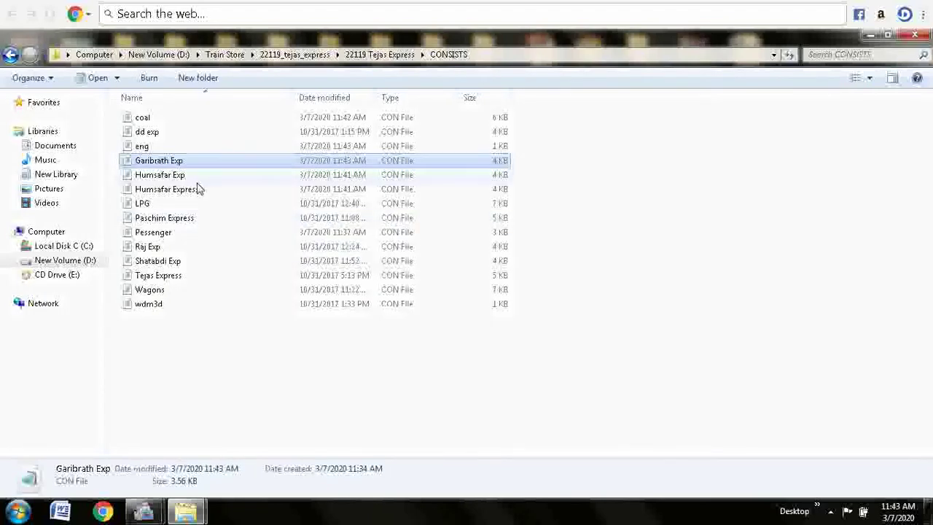
- Open the LPG consist and replace the first engine's data with GM_WDG4 IR_EMD
double_click(170, 203)
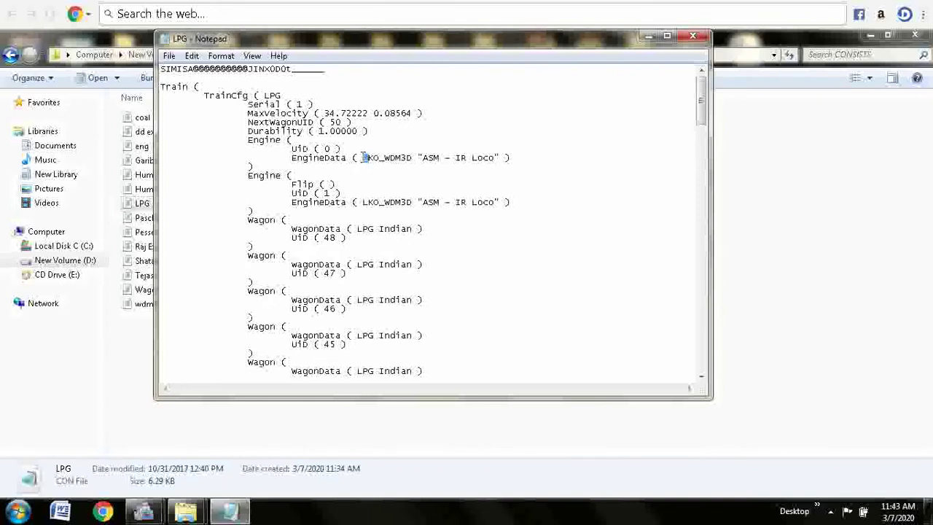
left_click(362, 157)
key("shift+Right")
key("shift+Right")
key("shift+Right")
key("shift+Right")
key("shift+Right")
key("shift+Right")
key("shift+Right")
key("shift+Right")
key("shift+Right")
key("shift+Right")
key("shift+Right")
key("shift+Right")
key("shift+Right")
key("shift+Right")
key("shift+Right")
key("shift+Right")
key("shift+Right")
key("shift+Right")
key("shift+Right")
key("shift+Right")
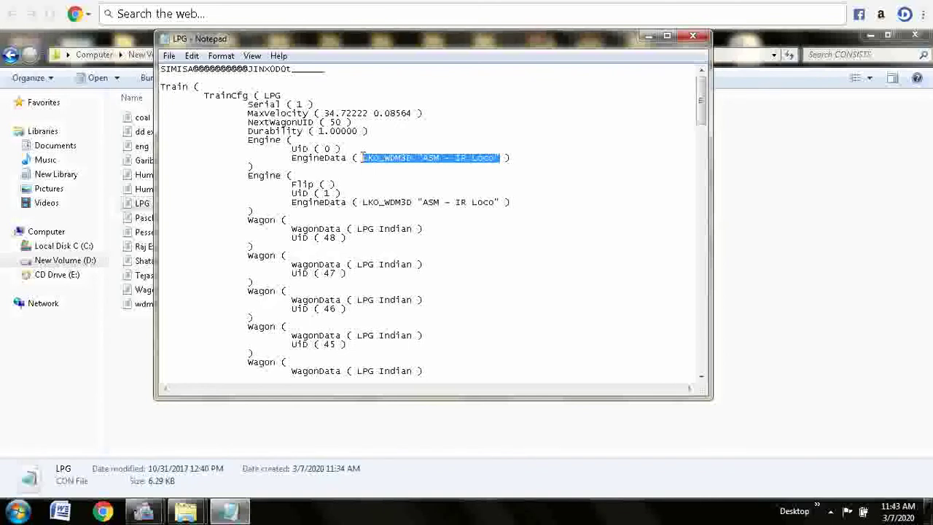
type("GM_WDG4 IR_EMD")
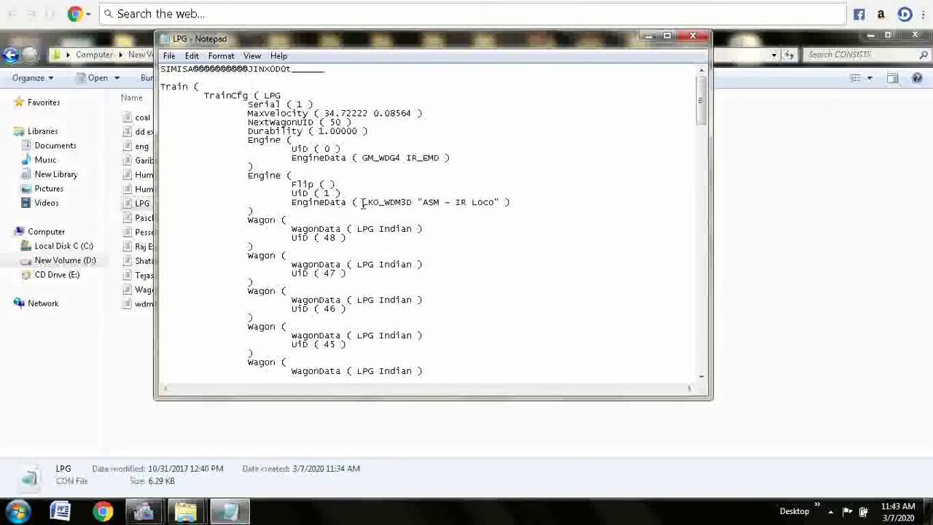
- Replace the LPG consist's second, flipped engine's data with GM_WDG4 IR_EMD and save the file
key("shift+Right")
key("shift+Right")
key("shift+Right")
key("shift+Right")
key("shift+Right")
key("shift+Right")
key("shift+Right")
key("shift+Right")
key("shift+Right")
key("shift+Right")
key("shift+Right")
key("shift+Right")
key("shift+Right")
key("shift+Right")
key("shift+Right")
key("shift+Right")
key("shift+Right")
key("shift+Right")
key("shift+Right")
key("shift+Right")
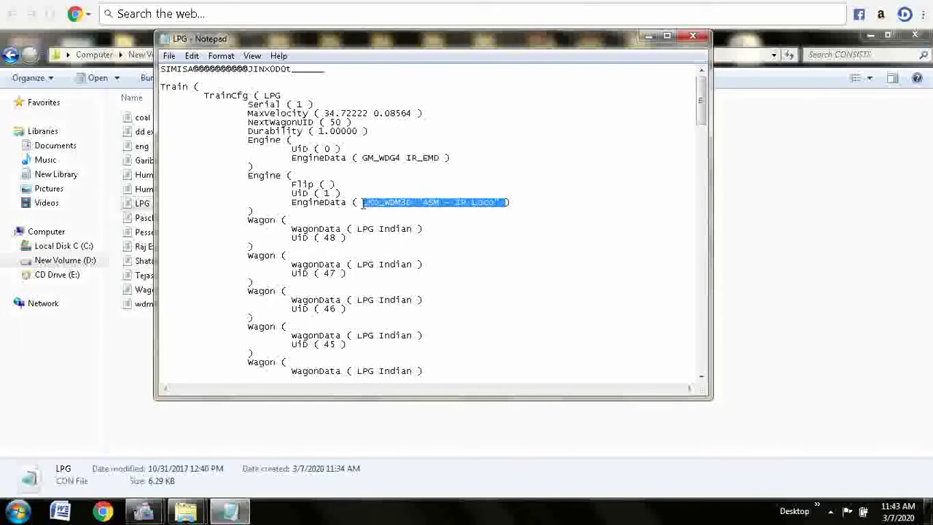
type("GM_WDG4 IR_EMD")
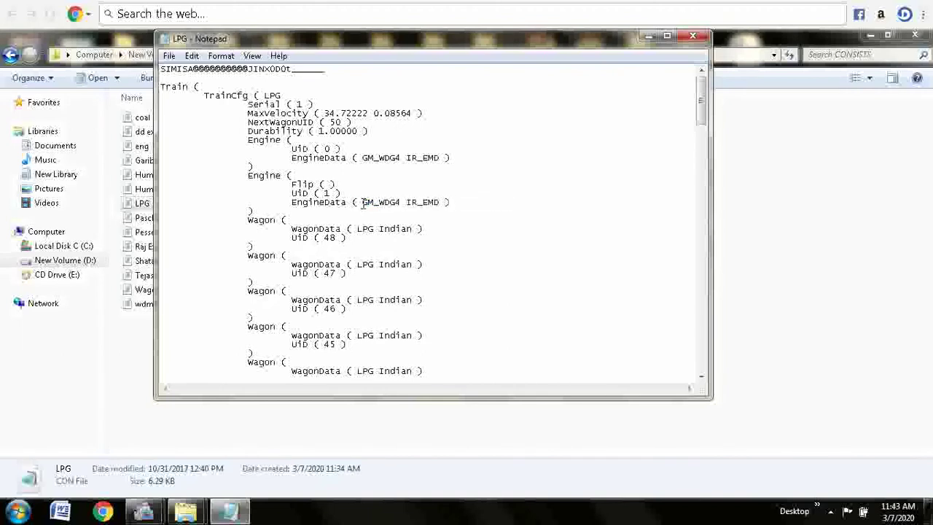
left_click(686, 37)
key("Return")
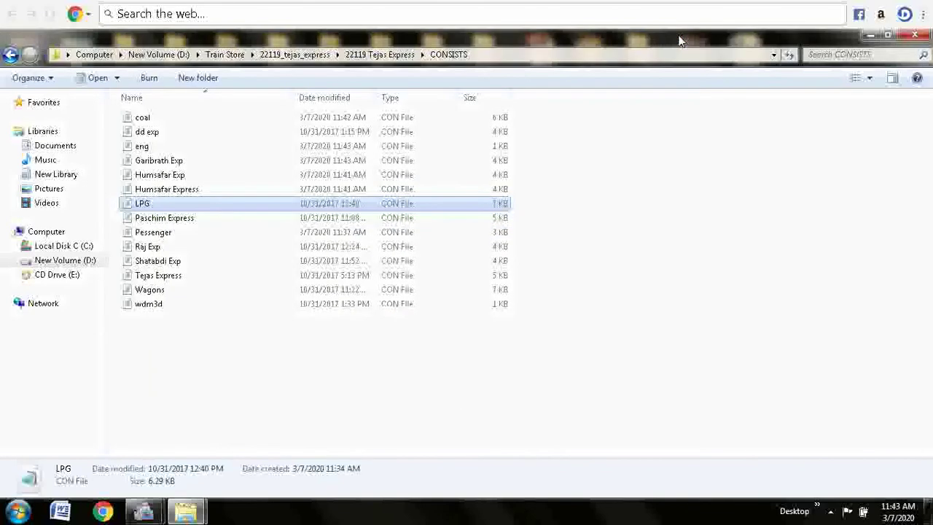
- Copy all wagon blocks of the coal consist, from the first wagon through the end of the file
double_click(255, 121)
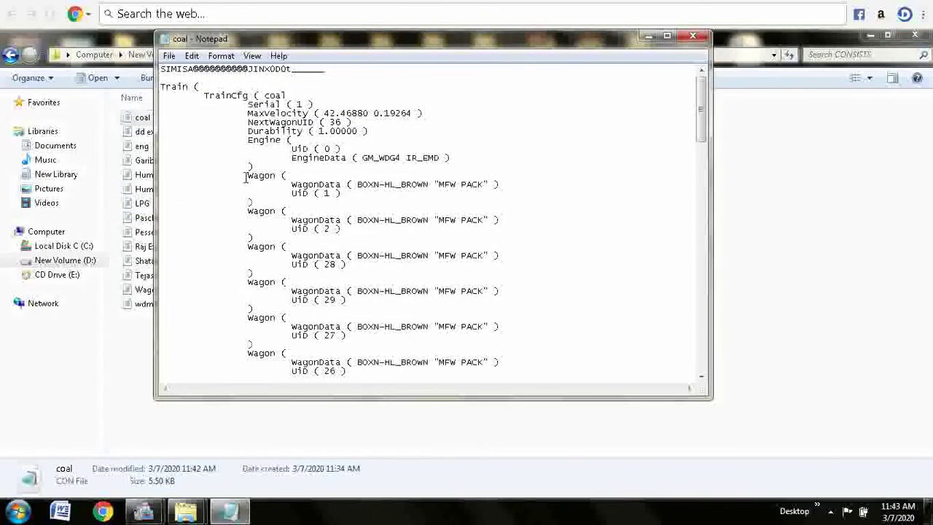
left_click_drag(246, 176, 248, 385)
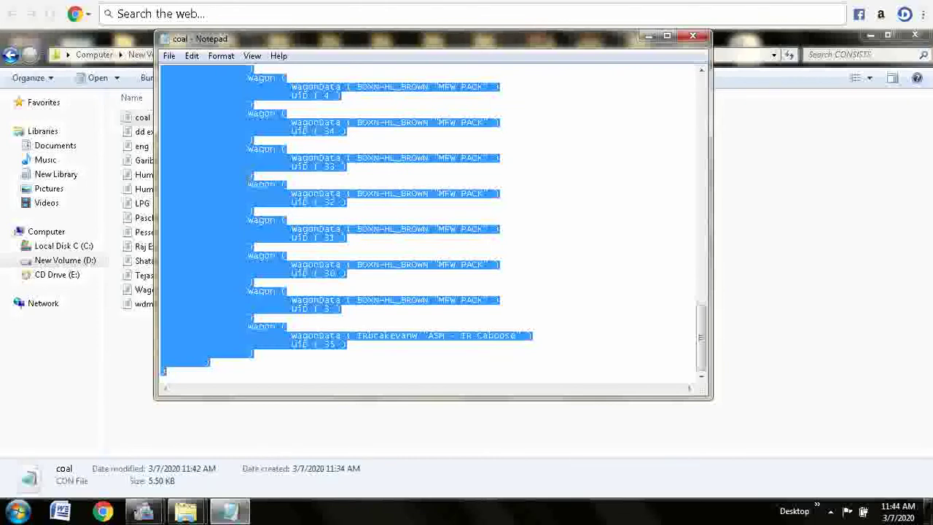
left_click(691, 37)
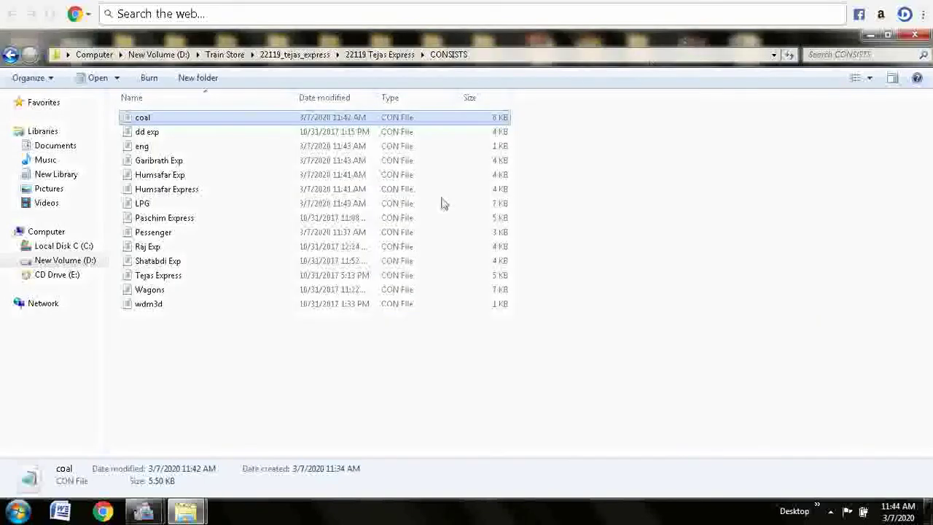
- Replace all wagon blocks in the LPG consist with the copied coal wagons and save the file
double_click(200, 204)
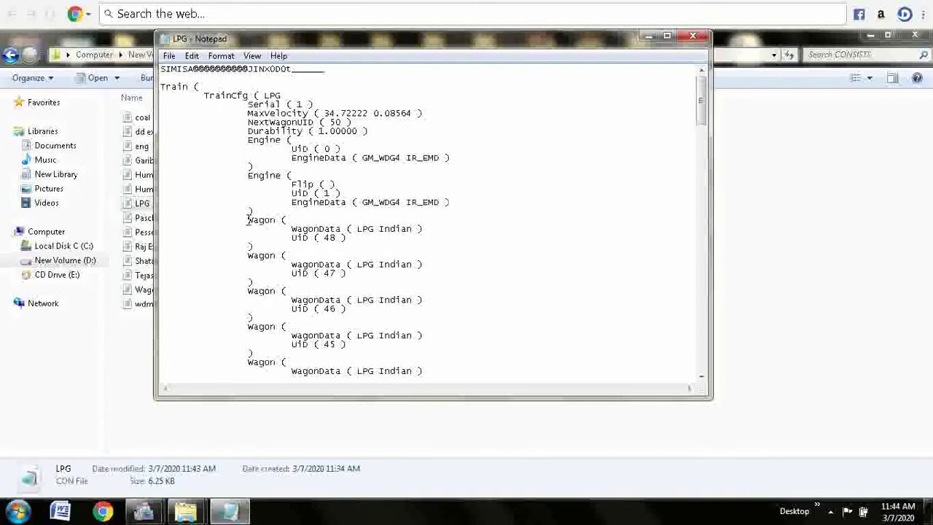
left_click_drag(248, 221, 286, 370)
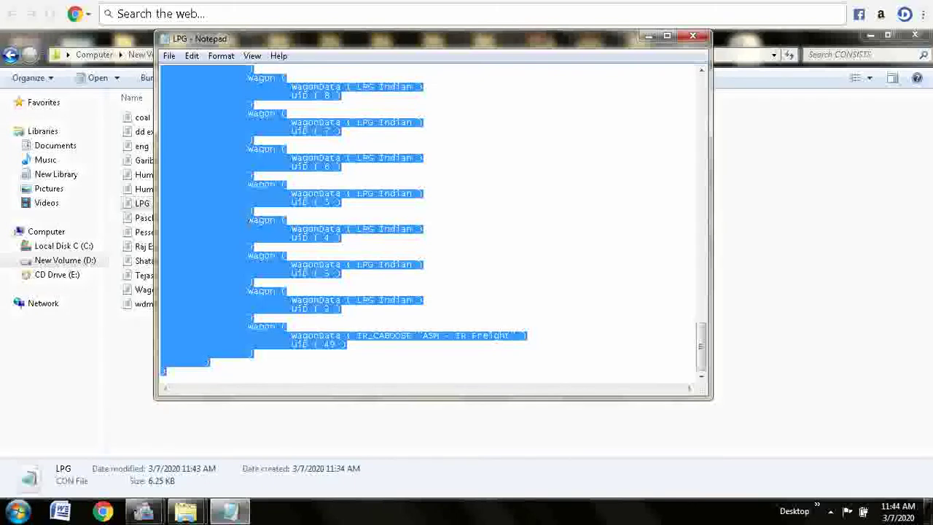
key("ctrl+v")
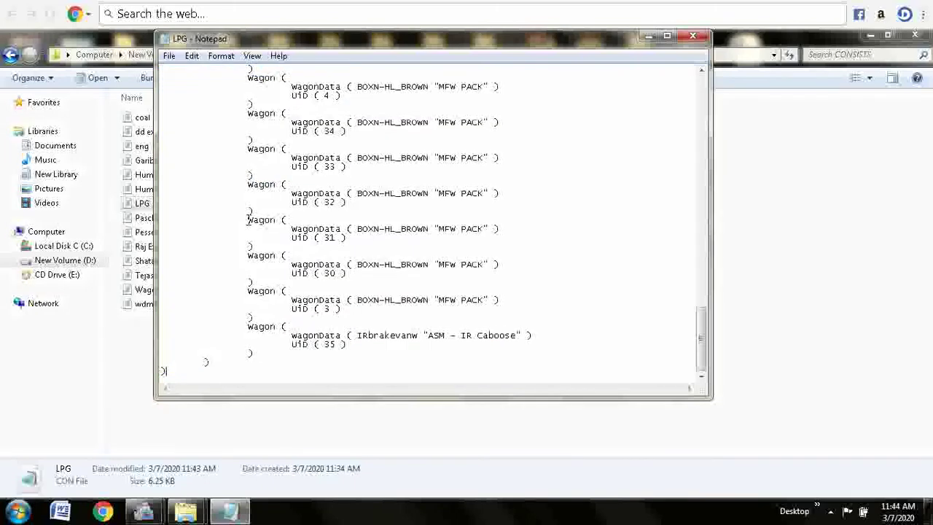
left_click(694, 36)
key("Return")
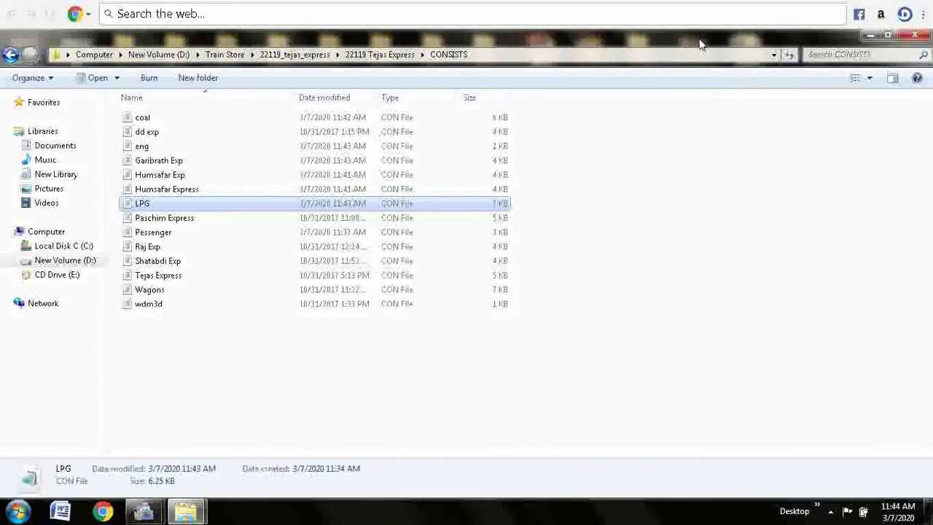
left_click(171, 219)
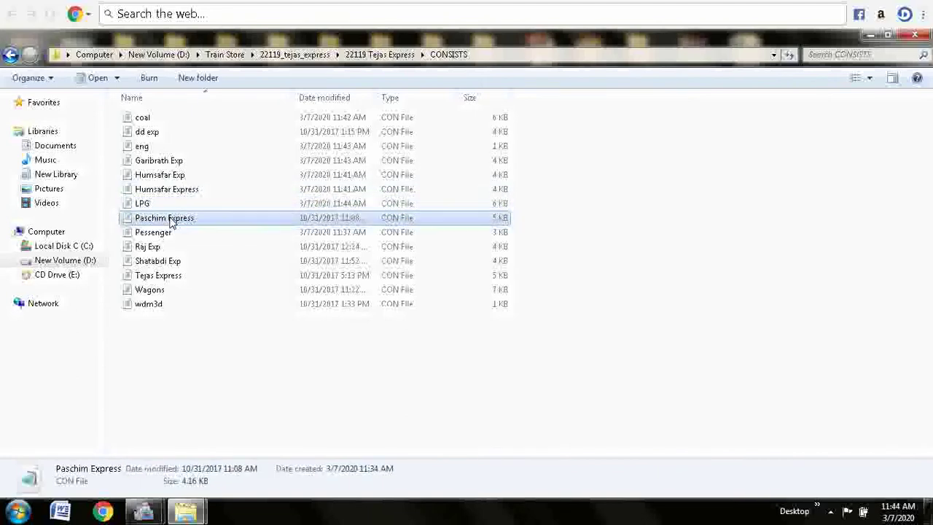
double_click(171, 218)
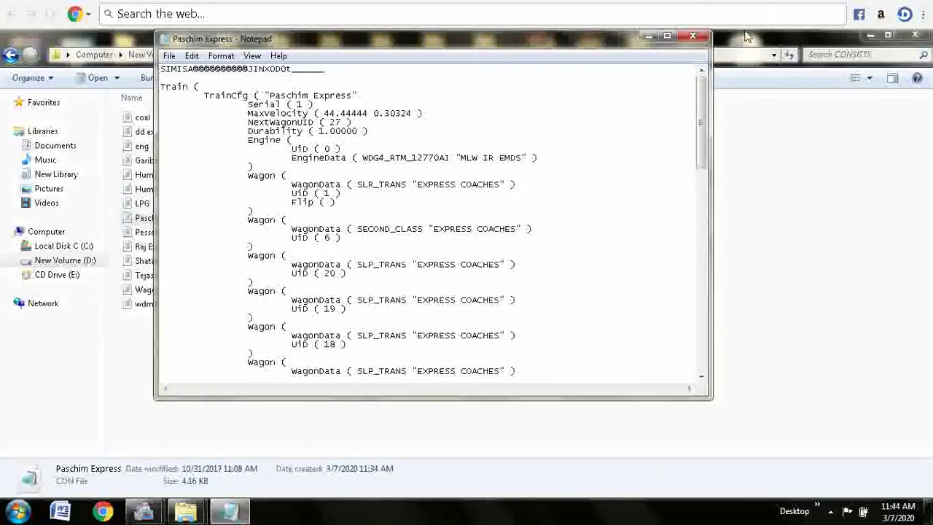
left_click(691, 36)
- Copy the first engine's data, "HWH_WDM3A_16210" "HWH WDM2_3A", from the Humsafar Express consist and close the file
left_click(155, 192)
double_click(156, 192)
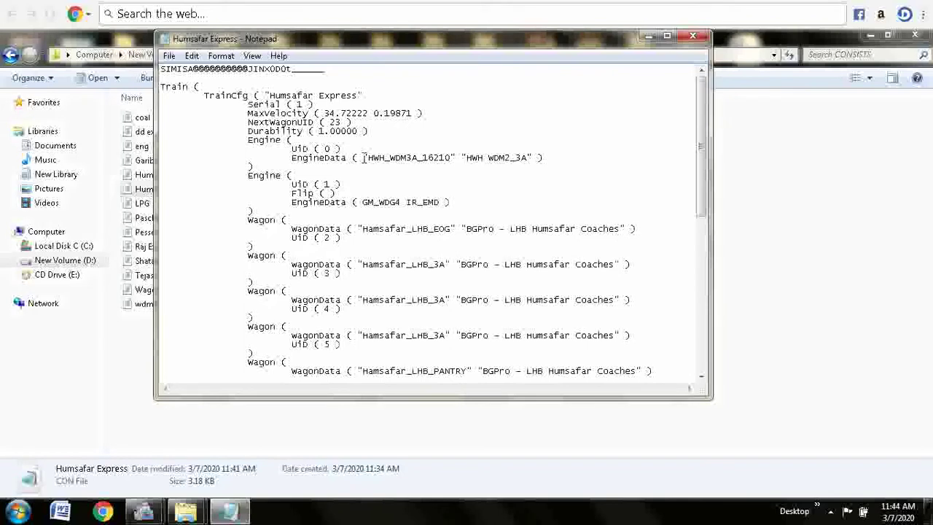
left_click_drag(368, 158, 161, 166)
key("ctrl+c")
key("shift+Left")
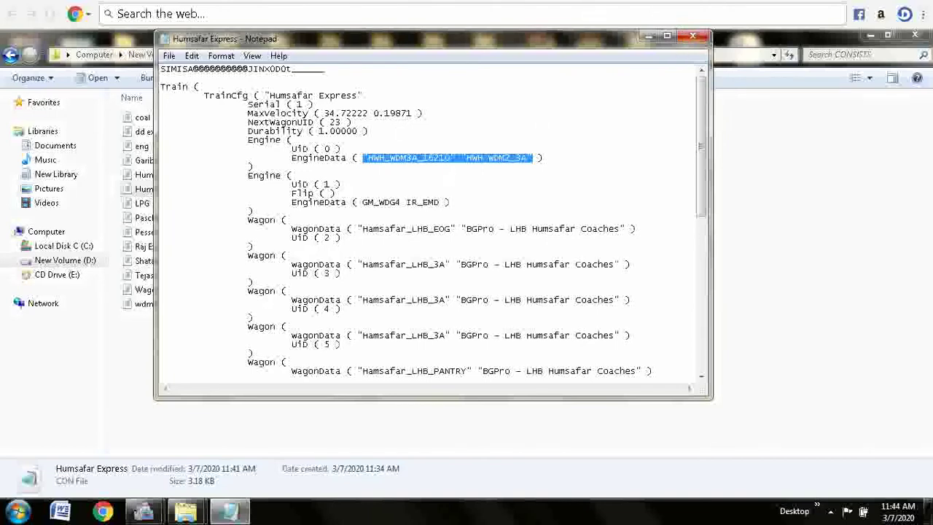
left_click(692, 36)
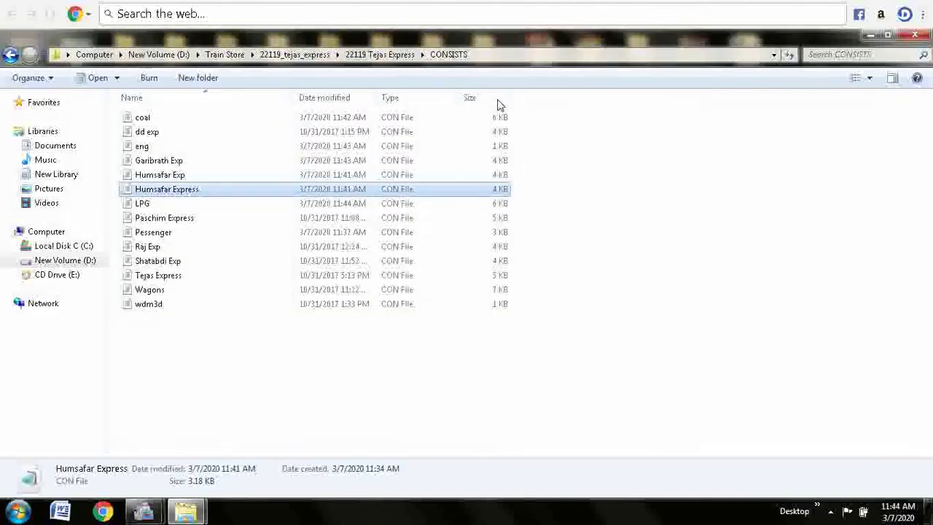
- Replace the Paschim Express consist's engine data with the copied "HWH_WDM3A_16210" "HWH WDM2_3A" and save the file
double_click(186, 216)
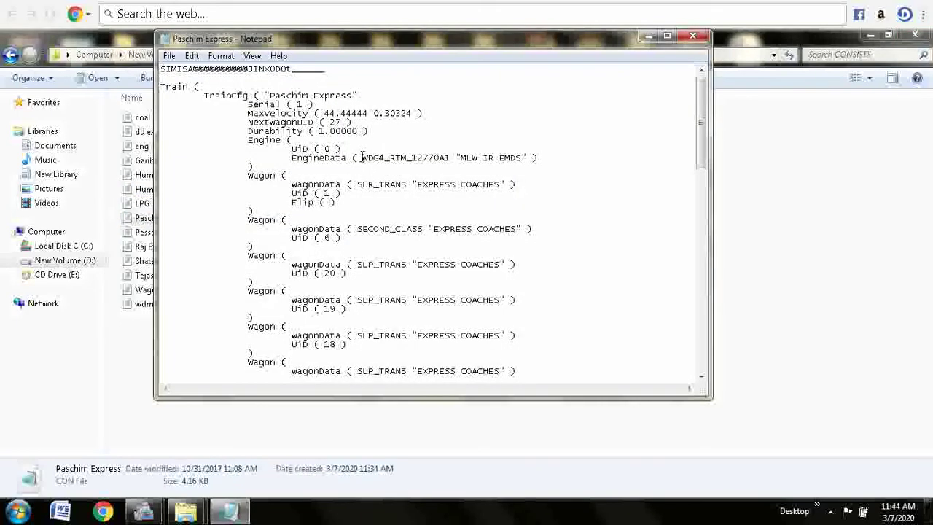
left_click(362, 158)
key("shift+Right")
key("shift+Right")
key("shift+Right")
key("shift+Right")
key("shift+Right")
key("shift+Right")
key("shift+Right")
key("shift+Right")
key("shift+Right")
key("shift+Right")
key("shift+Right")
key("shift+Right")
key("shift+Right")
key("shift+Right")
key("shift+Right")
key("shift+Right")
key("shift+Right")
key("shift+Right")
key("shift+Right")
key("shift+Right")
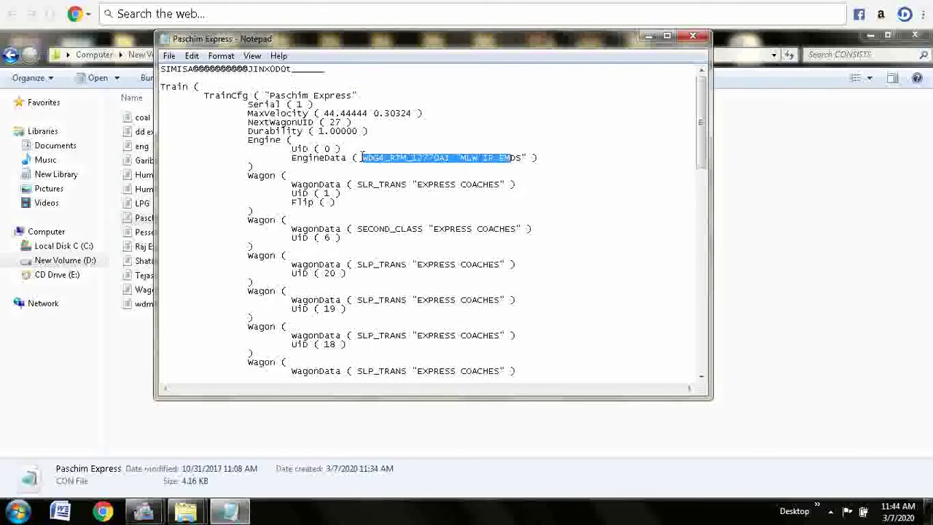
key("ctrl+v")
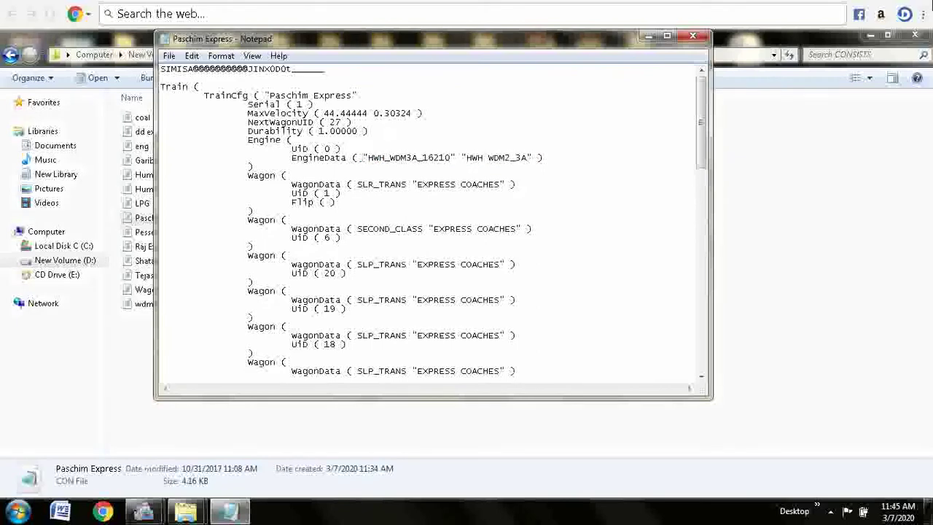
left_click(690, 35)
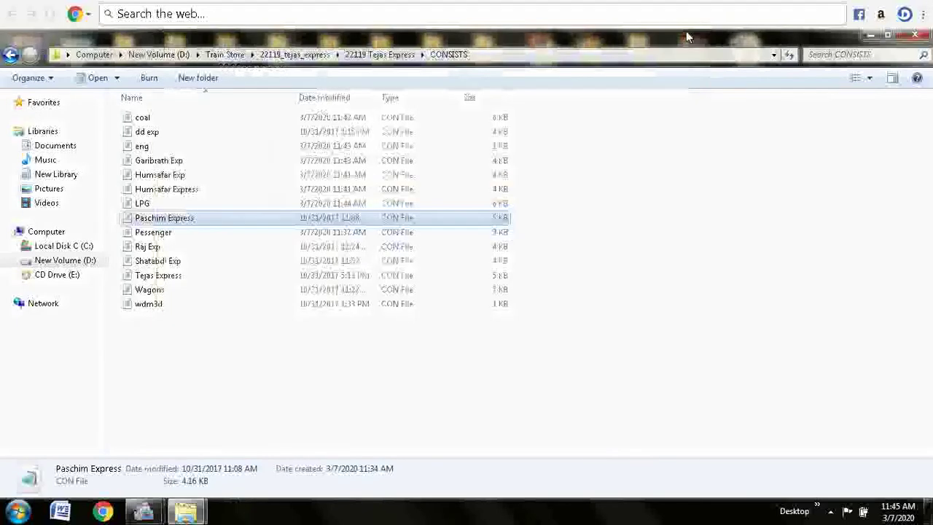
- Replace the Pessenger consist's engine data with "HWH_WDM3A_16210" "HWH WDM2_3A" and save the file
double_click(188, 237)
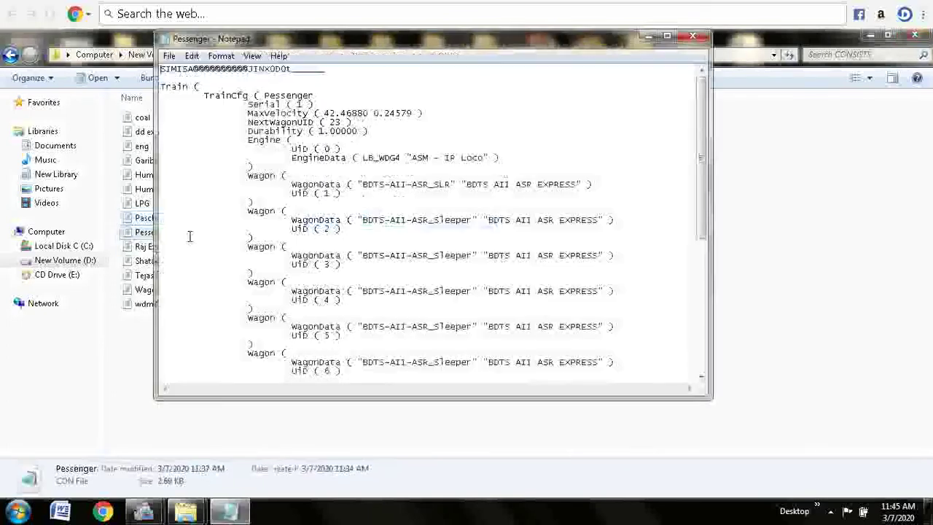
left_click(362, 158)
key("shift+Right")
key("shift+Right")
key("shift+Right")
key("shift+Right")
key("shift+Right")
key("shift+Right")
key("shift+Right")
key("shift+Right")
key("shift+Right")
key("shift+Right")
key("shift+Right")
key("shift+Right")
key("shift+Right")
key("shift+Right")
key("shift+Right")
key("shift+Right")
key("shift+Right")
key("shift+Right")
key("shift+Right")
key("shift+Right")
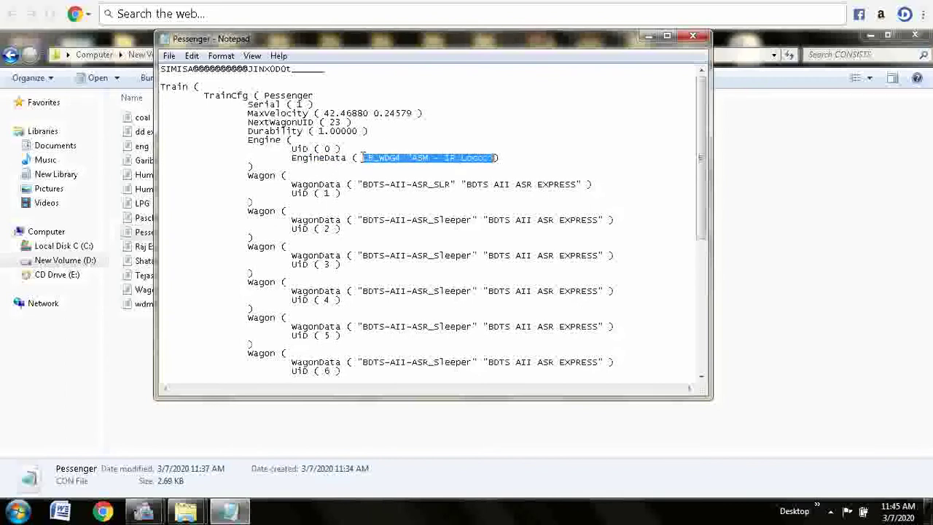
key("ctrl+v")
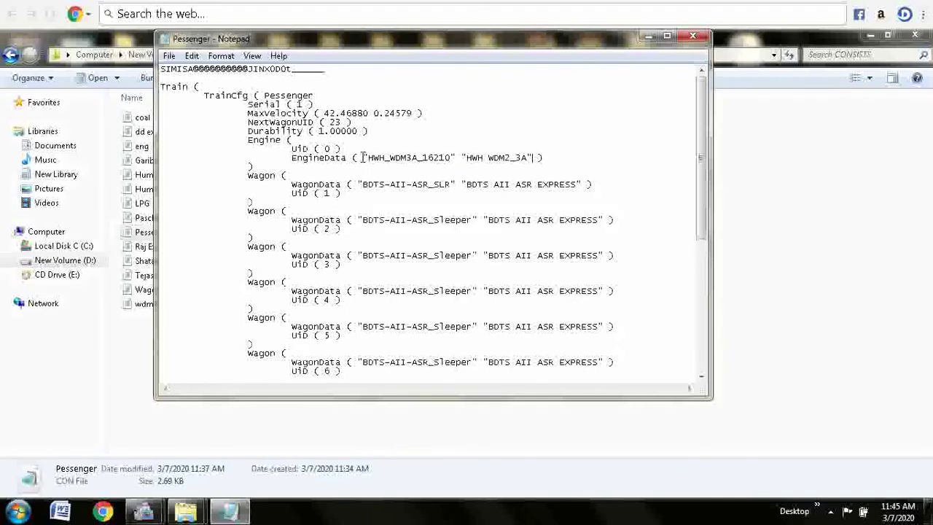
left_click(695, 37)
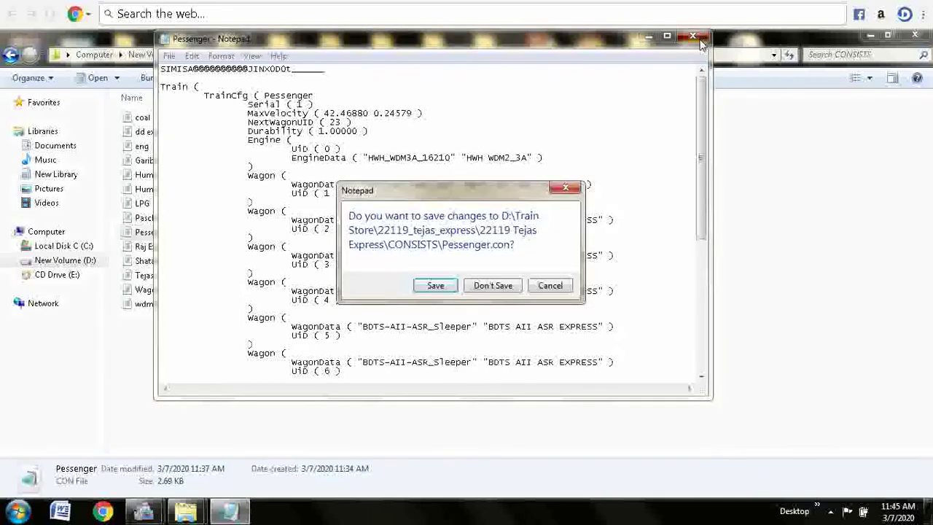
key("Return")
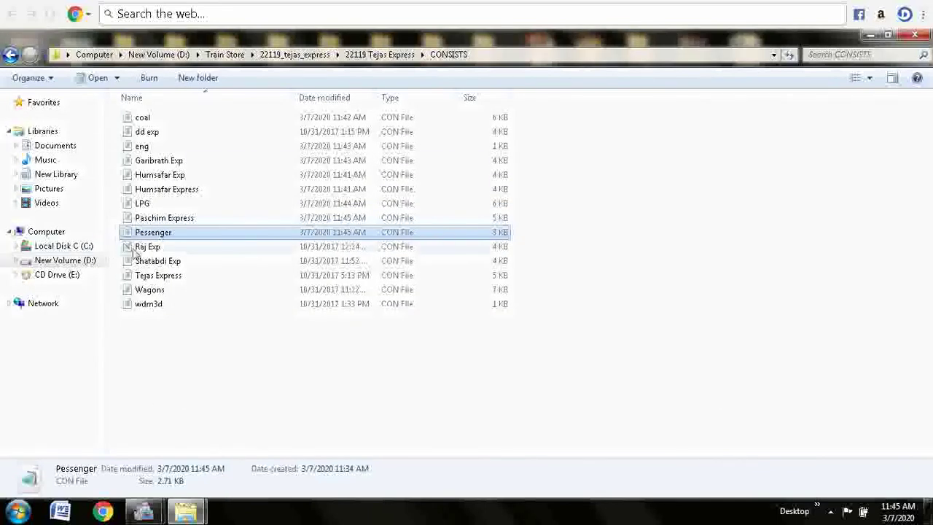
- Replace the Raj Exp consist's engine data with the copied "HWH_WDM3A_16210" "HWH WDM2_3A" and save the file
left_click(137, 248)
double_click(135, 249)
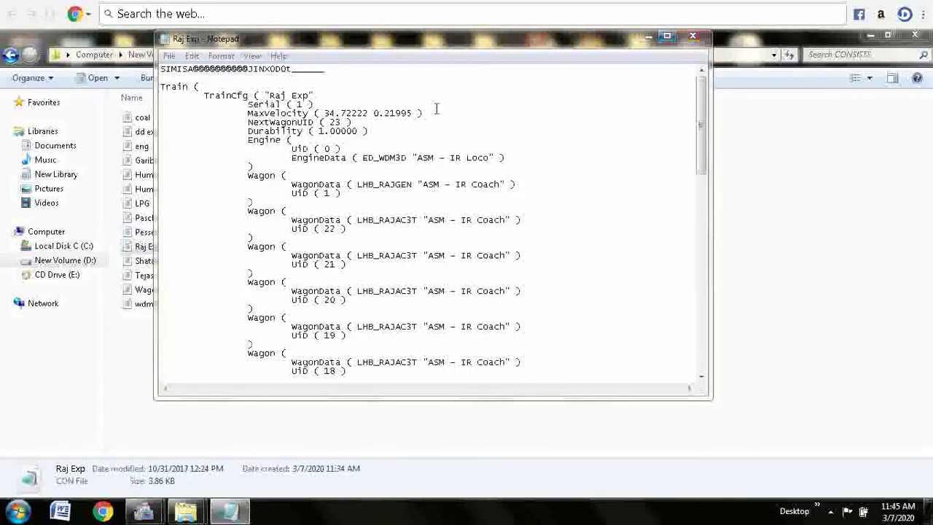
left_click(362, 157)
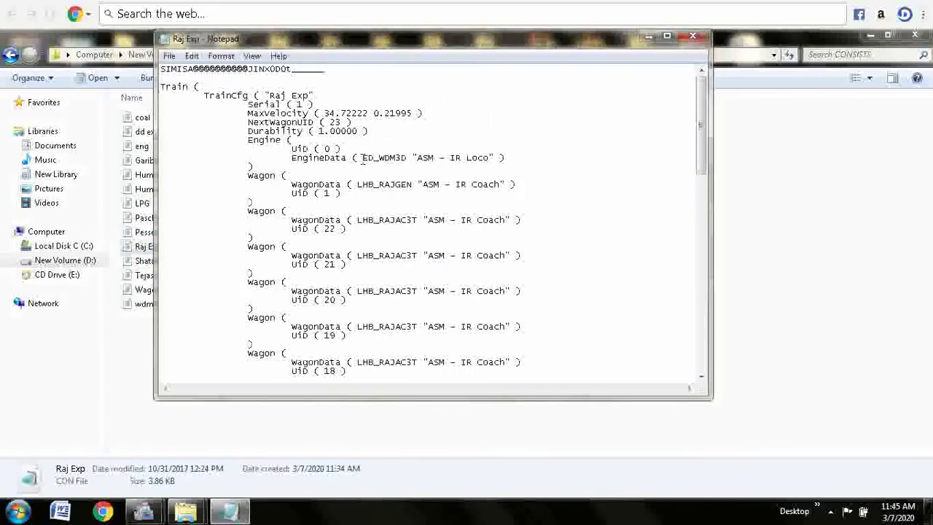
key("shift+Right")
key("shift+Right")
key("shift+Right")
key("shift+Right")
key("shift+Right")
key("shift+Right")
key("shift+Right")
key("shift+Right")
key("shift+Right")
key("shift+Right")
key("shift+Right")
key("shift+Right")
key("shift+Right")
key("shift+Right")
key("shift+Right")
key("shift+Right")
key("shift+Right")
key("shift+Right")
key("shift+Right")
key("shift+Right")
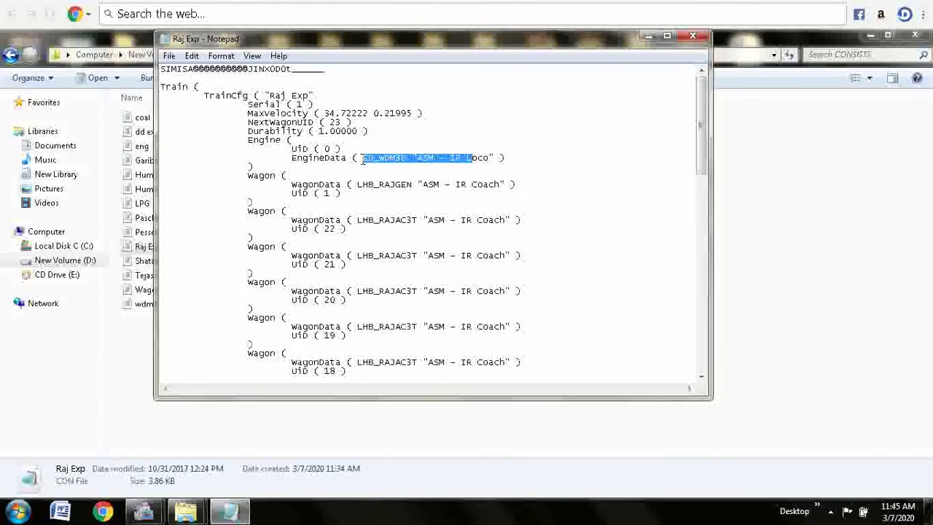
key("ctrl+v")
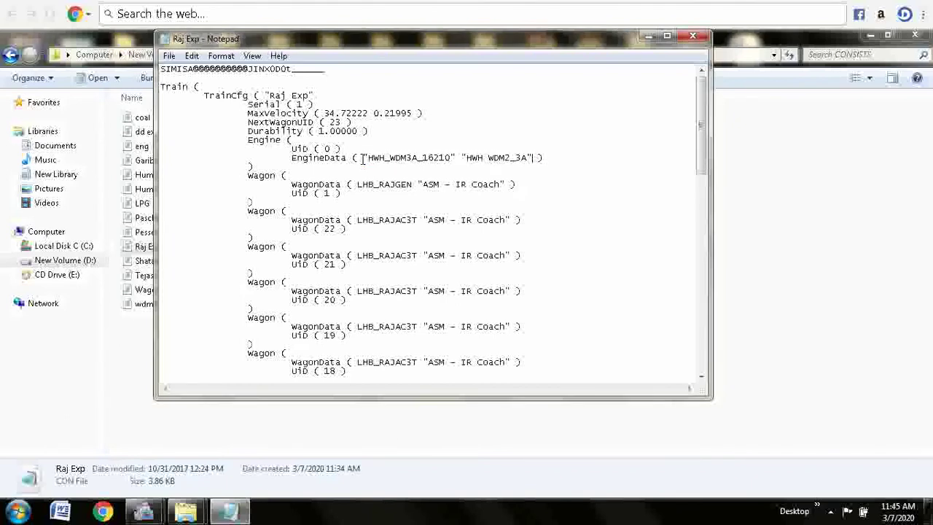
left_click(691, 36)
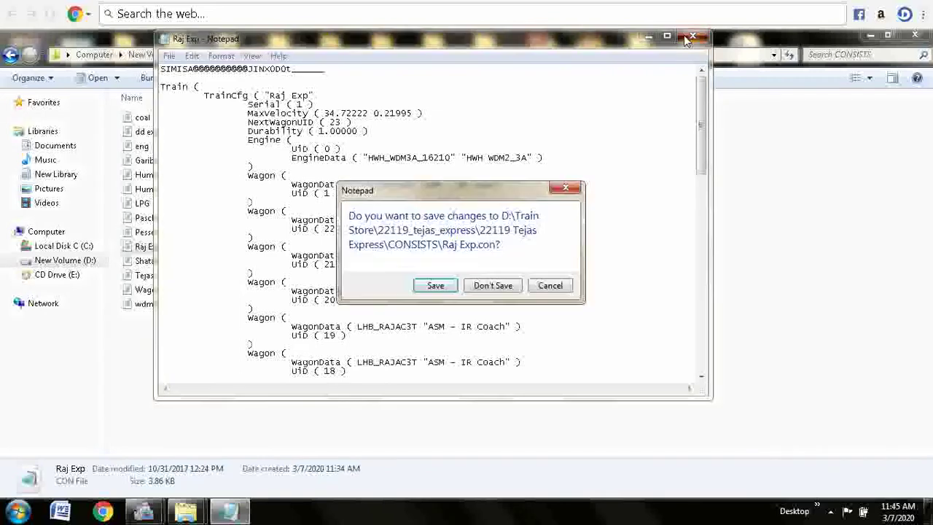
key("Return")
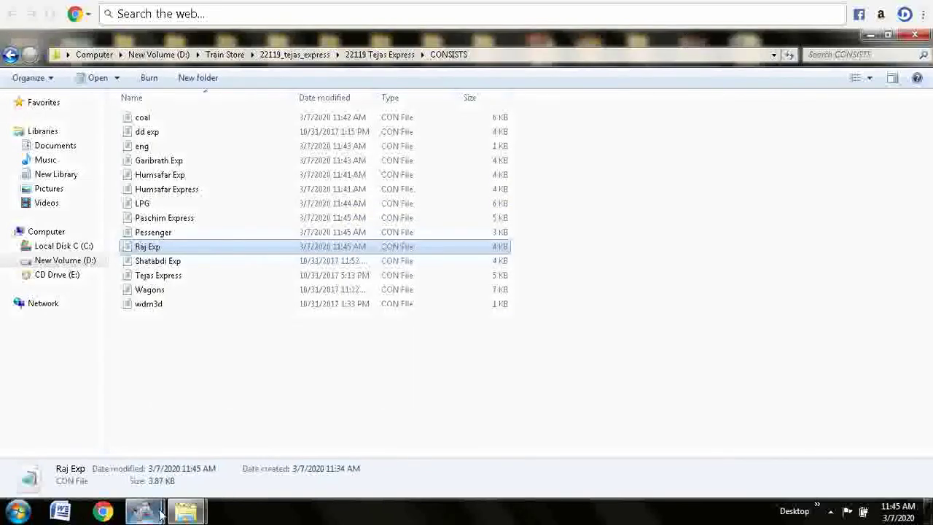
- Search the installed TRAINS\CONSISTS folder for "rajd" and open the 12314 Sealdah rajdhani Express consist
mouse_move(180, 517)
left_click(252, 433)
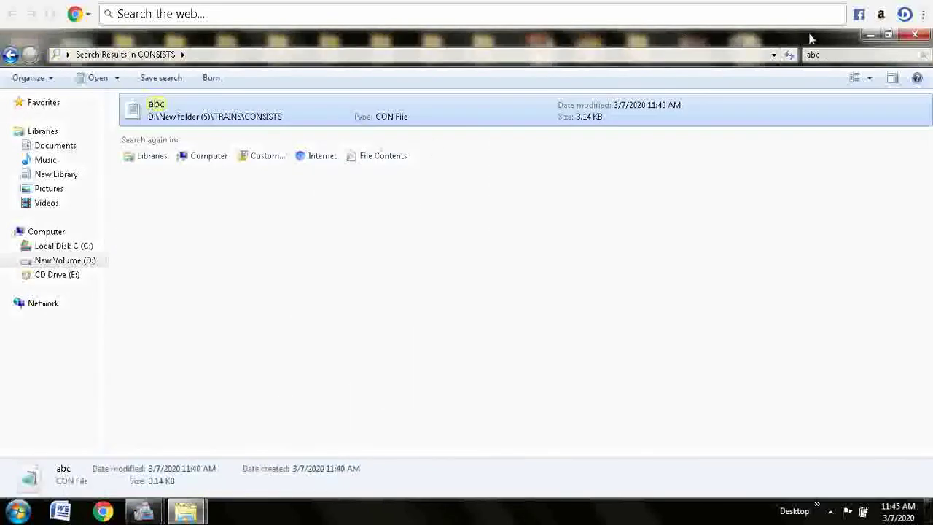
left_click(924, 55)
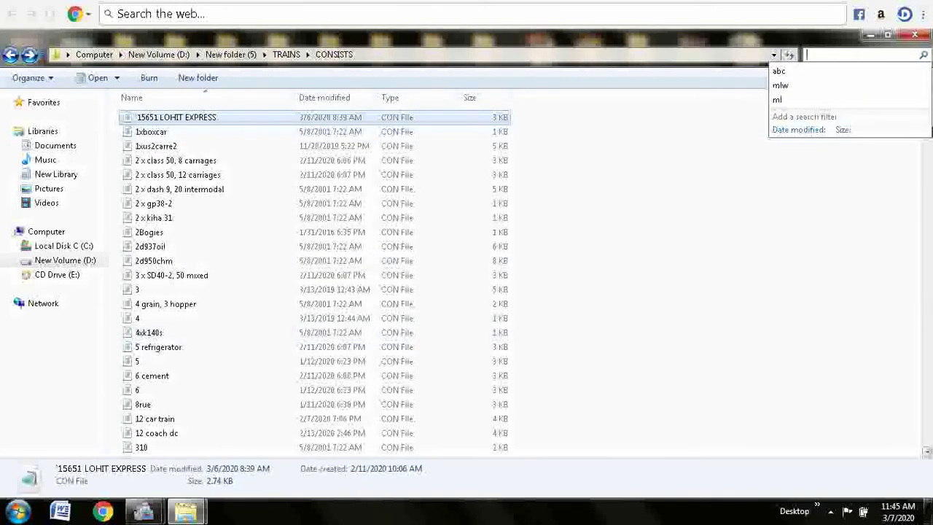
type("ra")
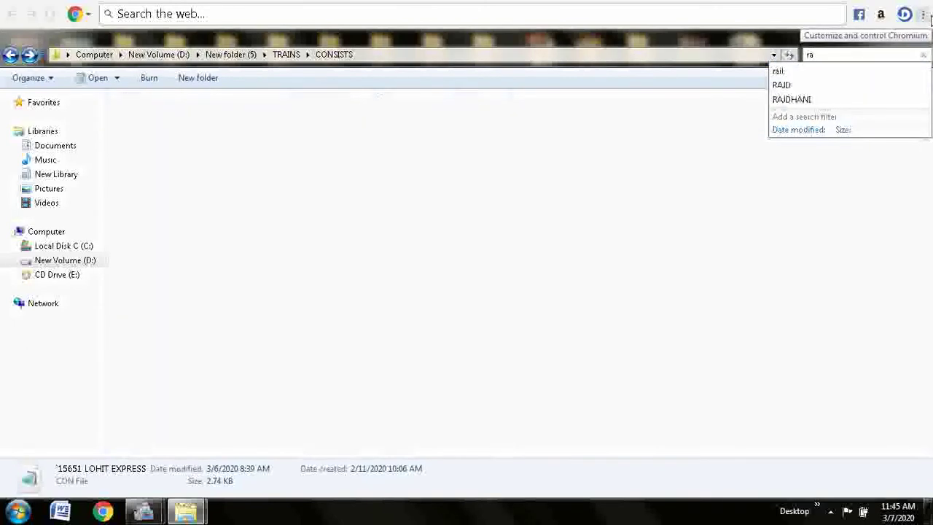
type("jd")
double_click(233, 107)
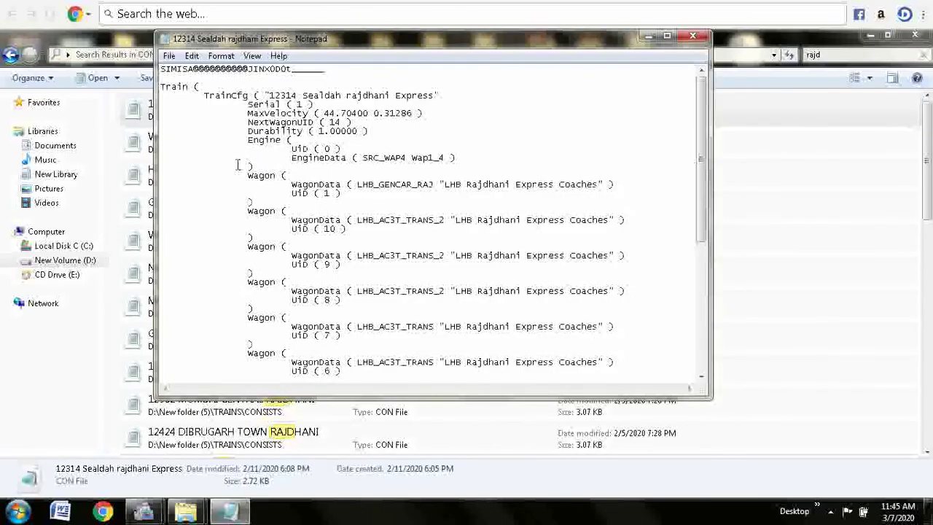
- Copy all wagon blocks through the end of the 12314 Sealdah rajdhani Express consist and close the file
key("shift+Down")
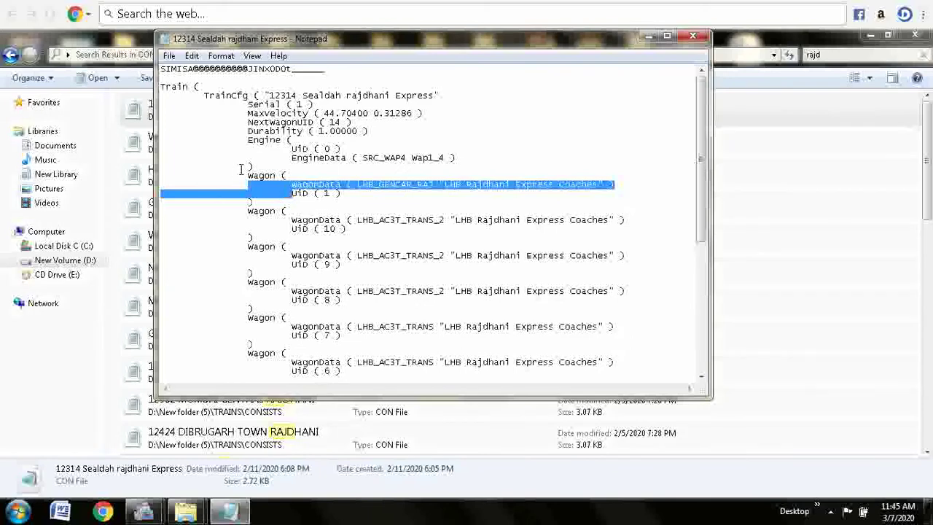
left_click(249, 175)
key("shift+Down")
key("shift+Down")
key("shift+Down")
key("shift+Down")
key("shift+Down")
key("shift+Down")
key("shift+Down")
key("shift+Down")
key("shift+Down")
key("shift+Down")
key("shift+Down")
key("shift+Down")
key("shift+Down")
key("shift+Down")
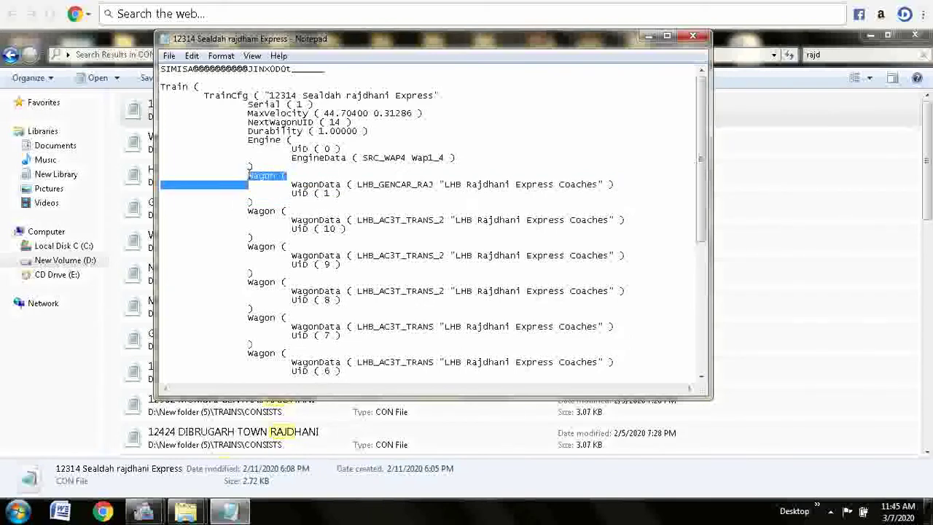
key("shift+Down")
key("shift+Down")
key("shift+Down")
key("shift+Down")
key("shift+Down")
key("shift+Down")
key("shift+Down")
key("shift+Down")
key("shift+Down")
key("shift+Down")
key("shift+Down")
key("shift+Down")
key("shift+Down")
key("shift+Down")
key("shift+Down")
key("shift+Down")
key("shift+Down")
key("shift+Down")
key("shift+Down")
key("shift+Down")
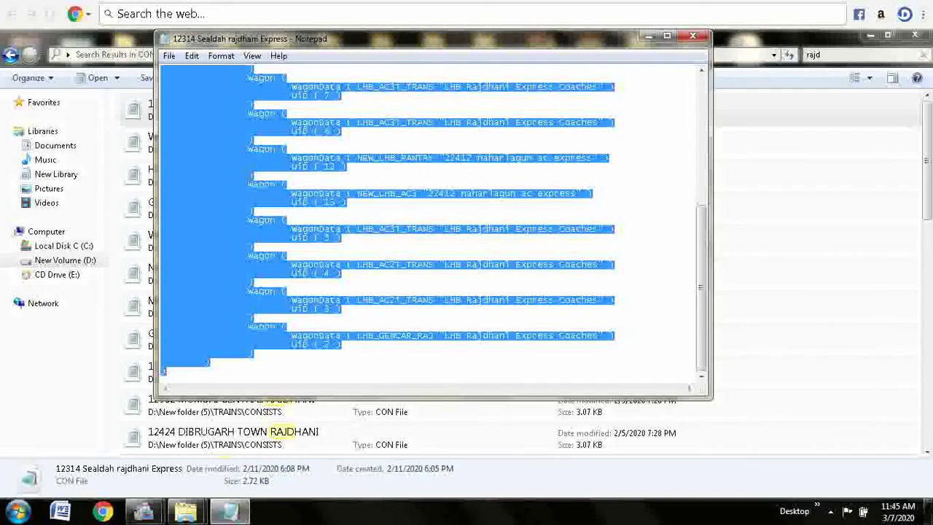
left_click(694, 36)
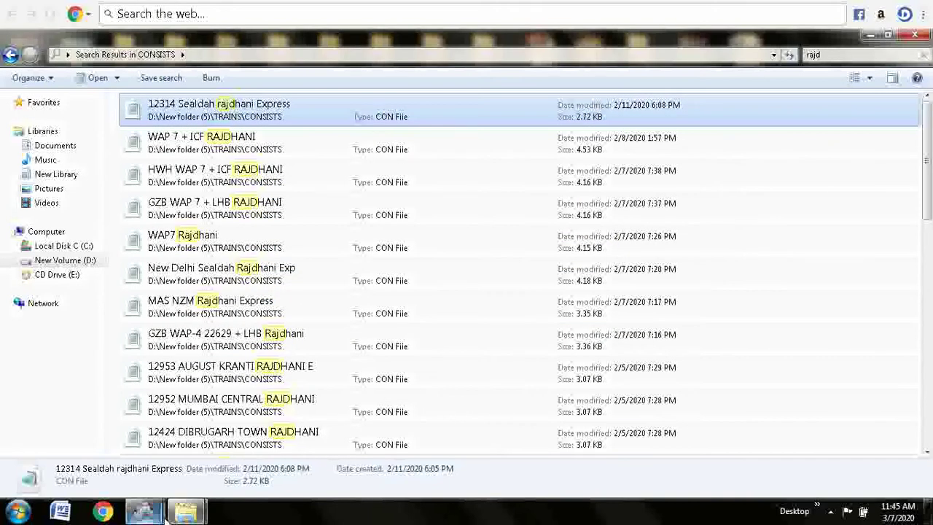
- Replace all wagon blocks in the activity's Raj Exp consist with the copied Rajdhani coaches and save the file
mouse_move(184, 515)
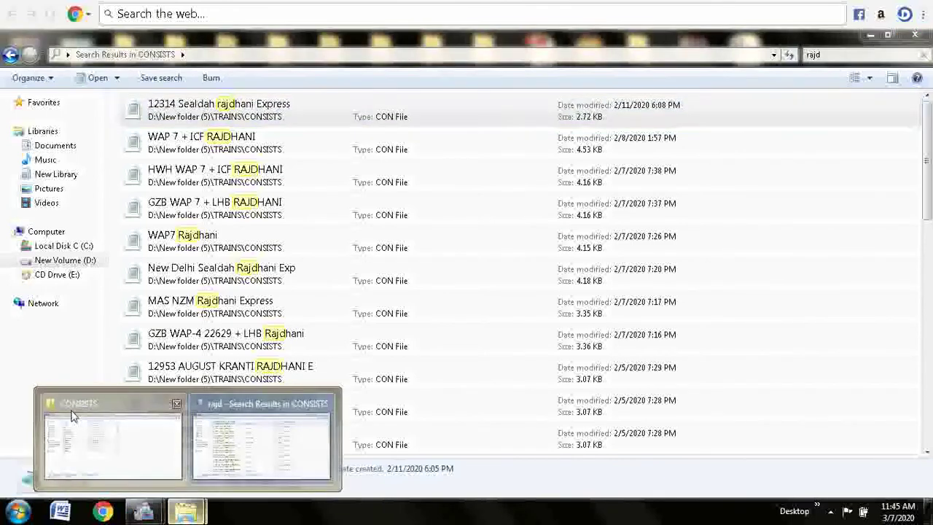
left_click(72, 413)
double_click(146, 246)
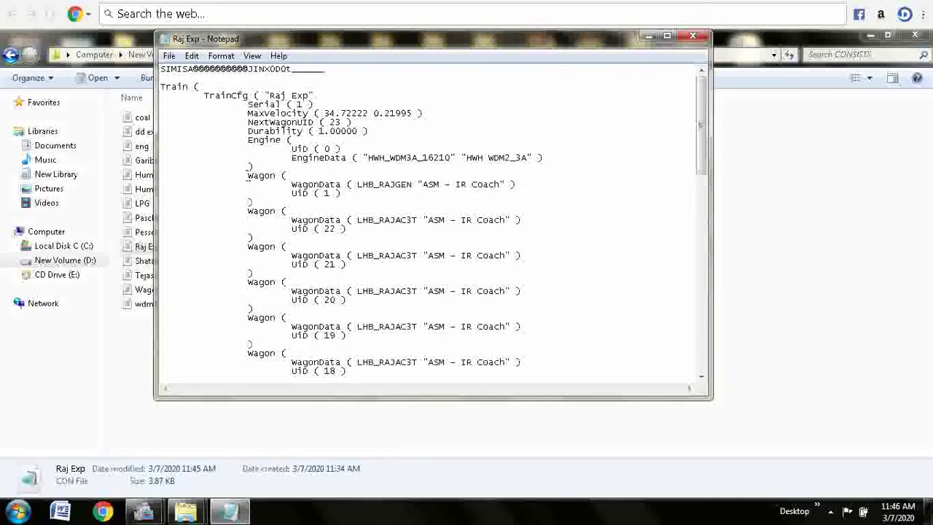
left_click_drag(248, 177, 168, 373)
key("ctrl+v")
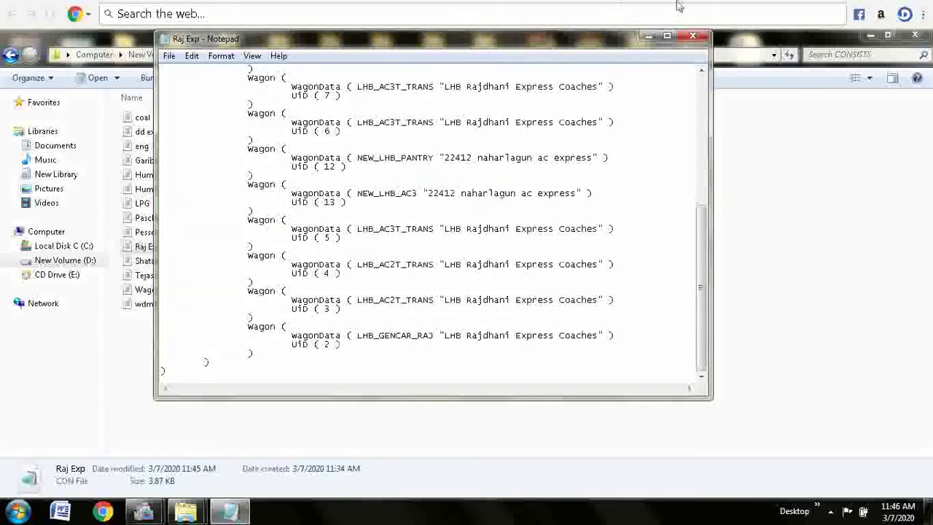
left_click(690, 37)
left_click(435, 285)
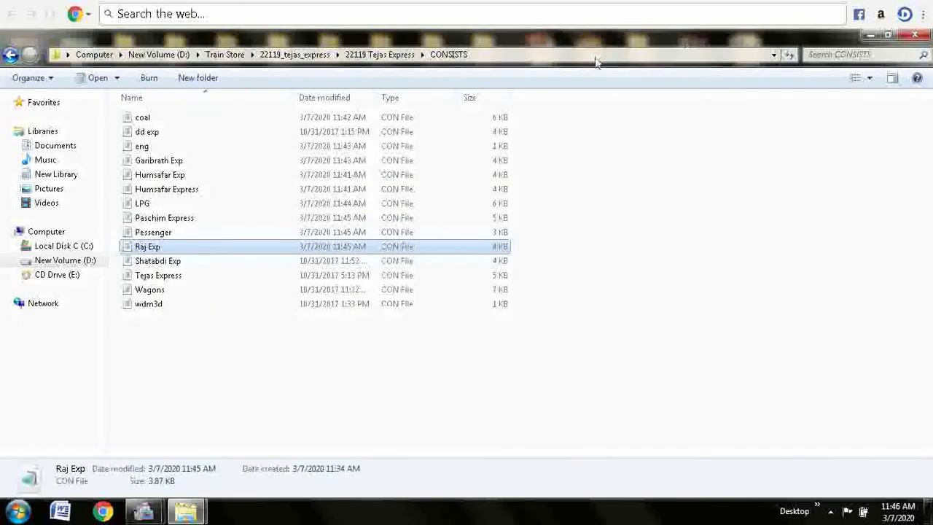
- Copy the engine data "HWH_WDM3A_16210" "HWH WDM2_3A" from the Raj Exp consist and close the file
double_click(159, 261)
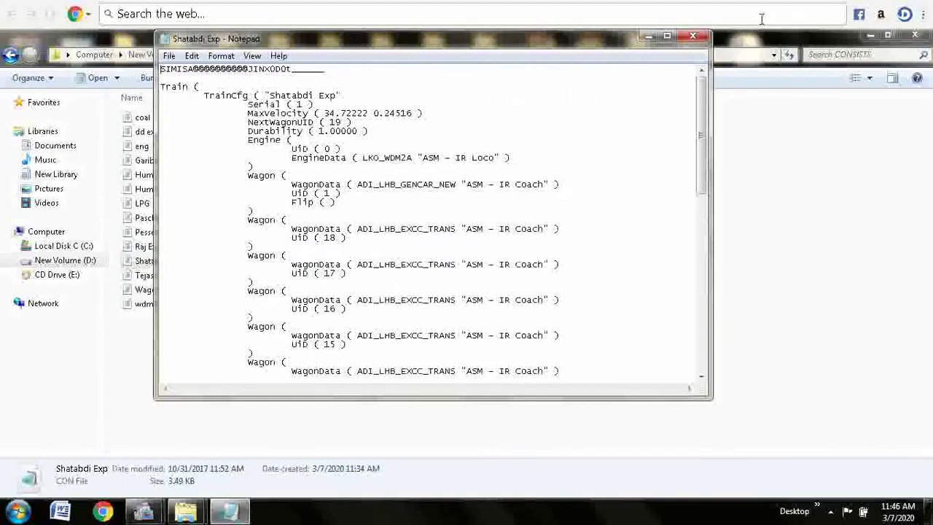
left_click(692, 36)
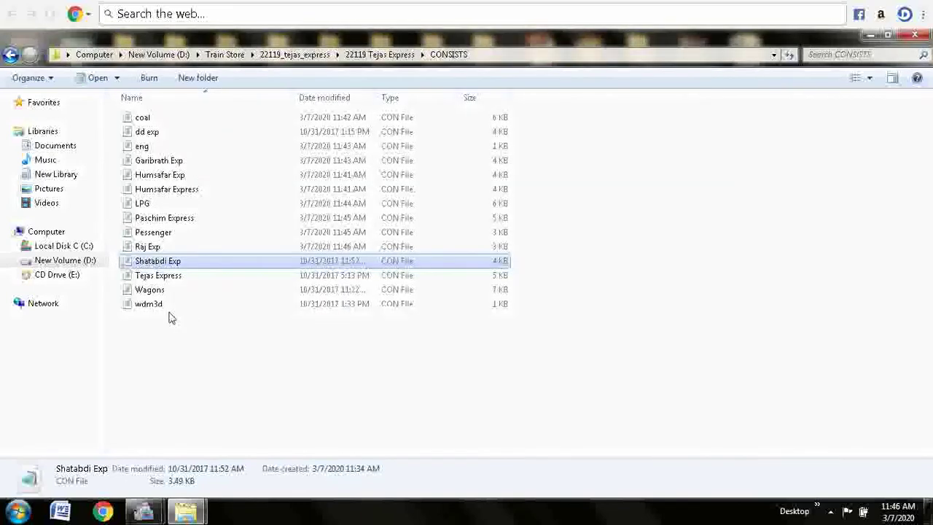
double_click(145, 246)
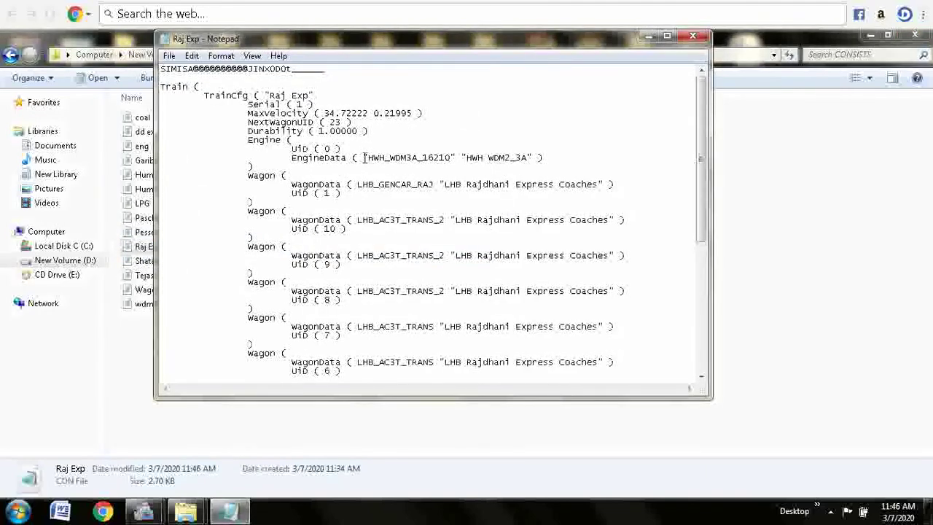
left_click_drag(365, 158, 525, 157)
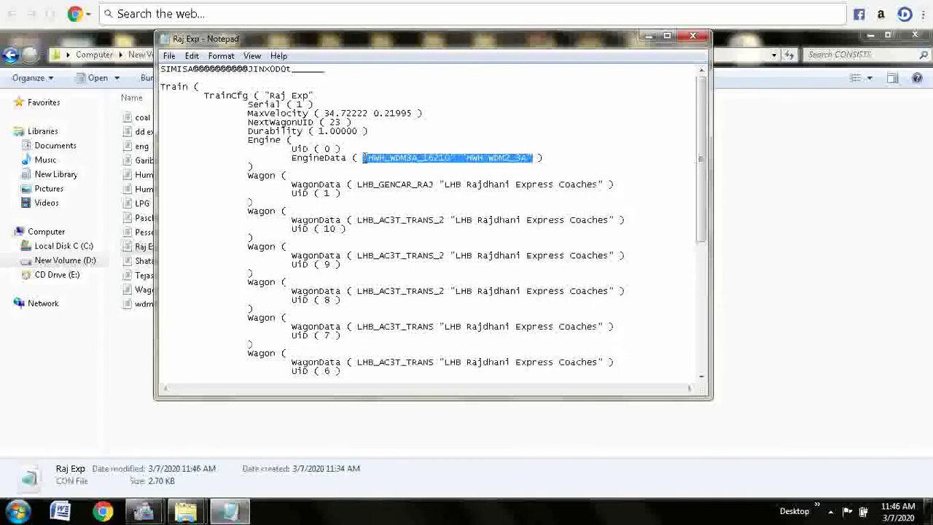
left_click(693, 36)
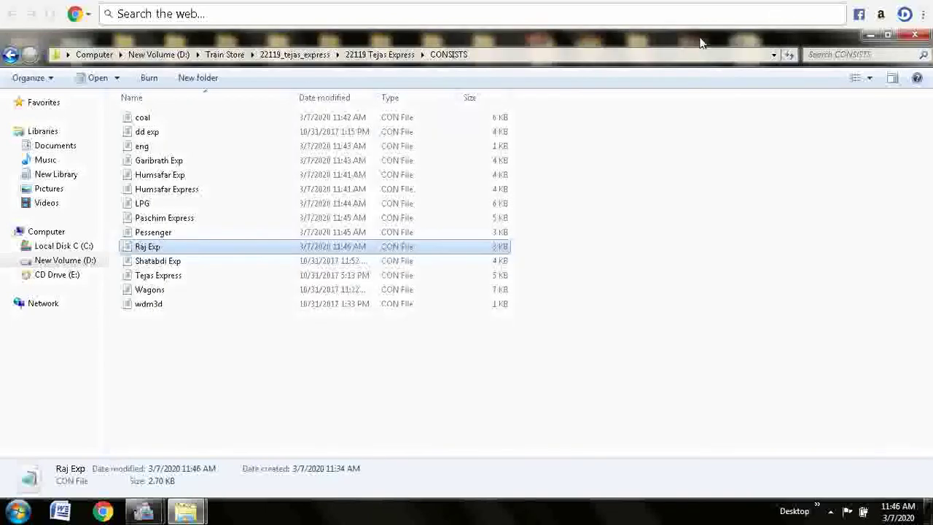
- Replace the Shatabdi Exp consist's engine data with "HWH_WDM3A_16210" "HWH WDM2_3A" and save the file
double_click(152, 261)
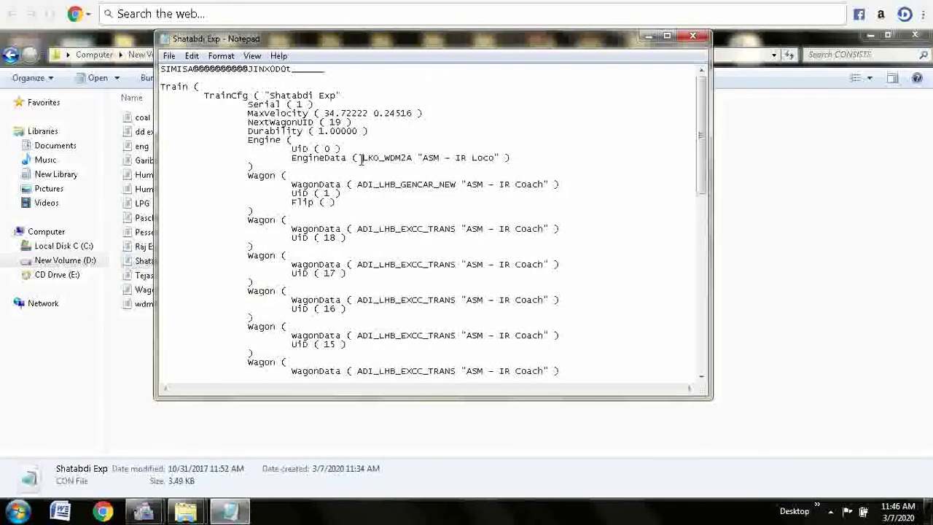
key("shift+Right")
key("shift+Right")
key("shift+Right")
key("shift+Right")
key("shift+Right")
key("shift+Right")
key("shift+Right")
key("shift+Right")
key("shift+Right")
key("shift+Right")
key("shift+Right")
key("shift+Right")
key("shift+Right")
key("shift+Right")
key("shift+Right")
key("shift+Right")
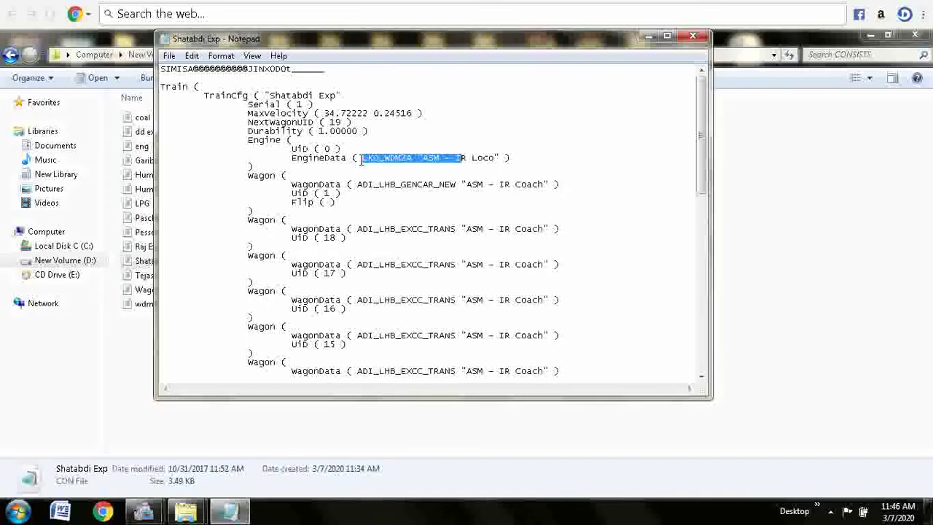
key("shift+Right")
key("shift+Right")
key("shift+Right")
key("shift+Right")
key("shift+Right")
key("shift+Right")
key("shift+Right")
type("\"HWH_WDM3A_16210\" \"HWH WDM2_3A\"")
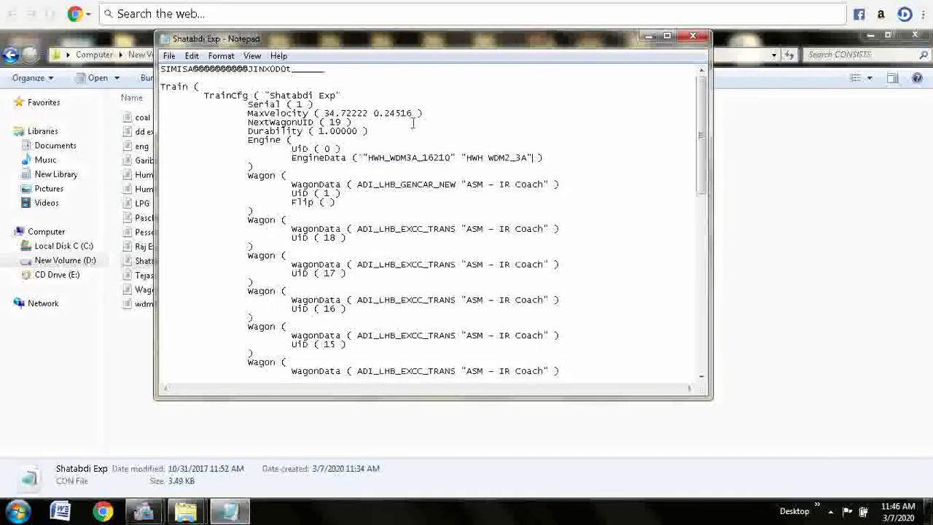
left_click(687, 38)
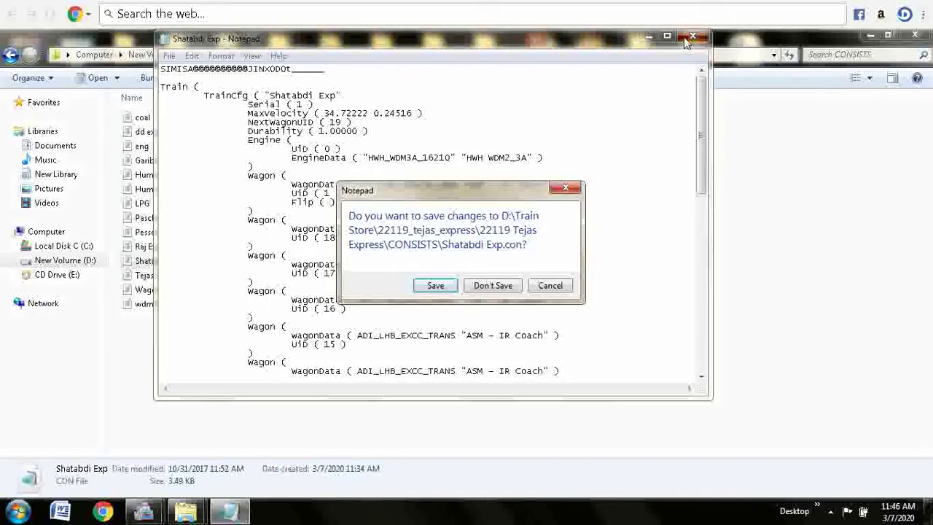
key("Return")
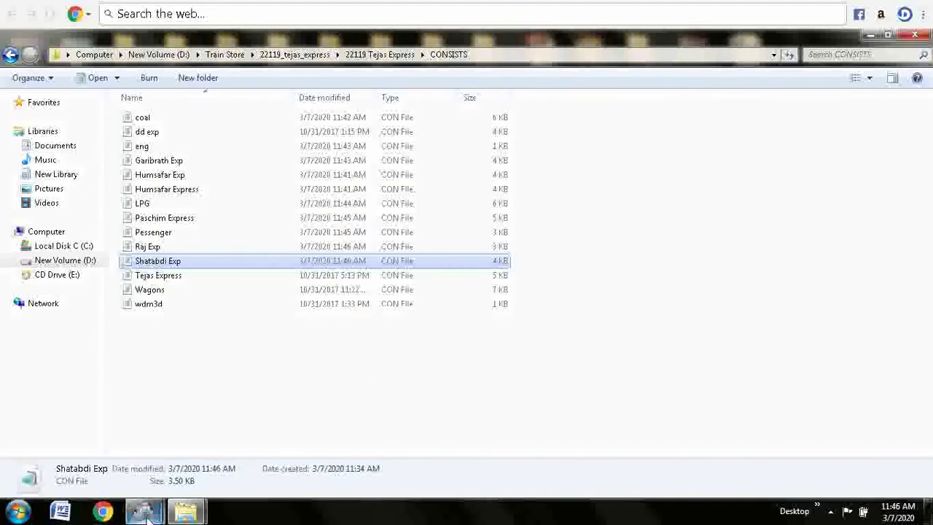
mouse_move(146, 514)
left_click(87, 454)
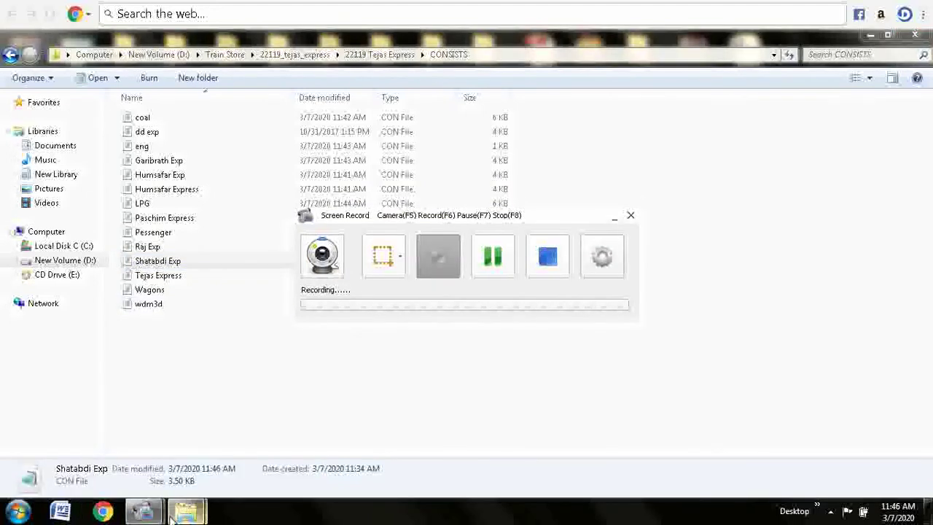
mouse_move(146, 514)
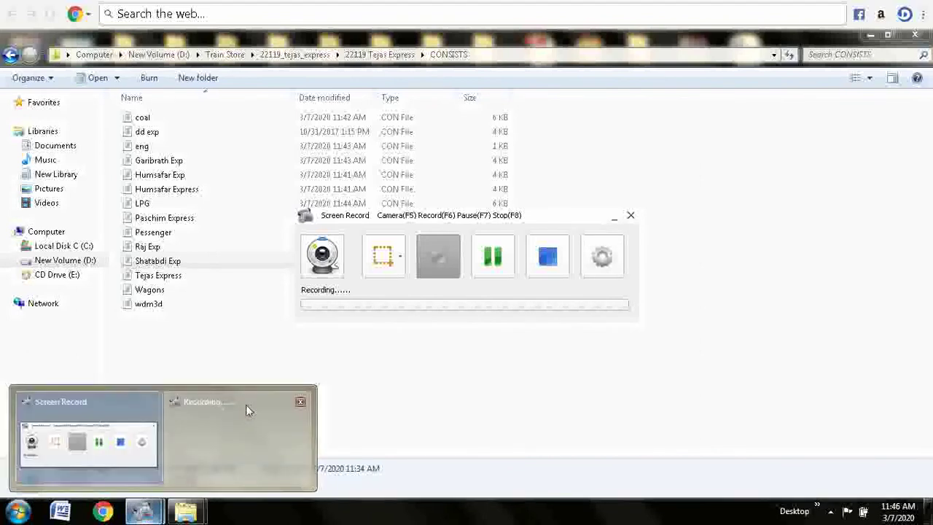
left_click(246, 406)
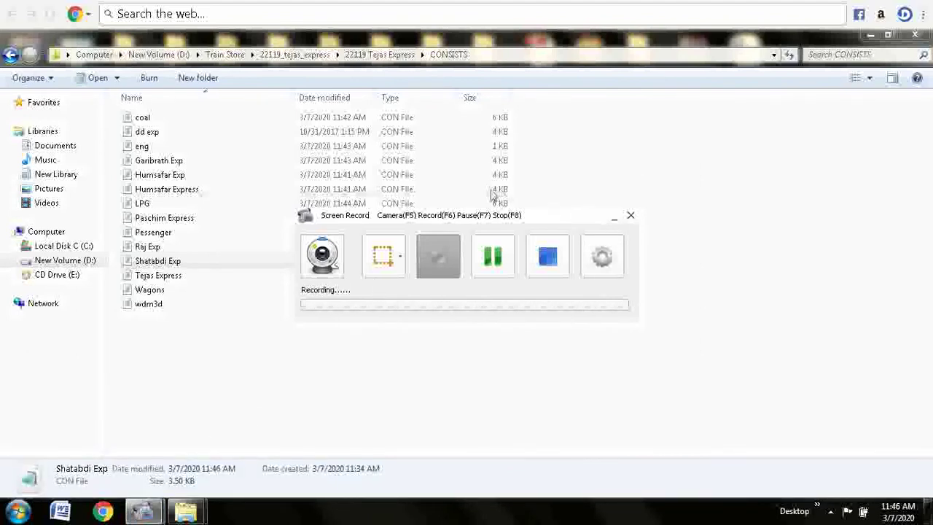
left_click(612, 217)
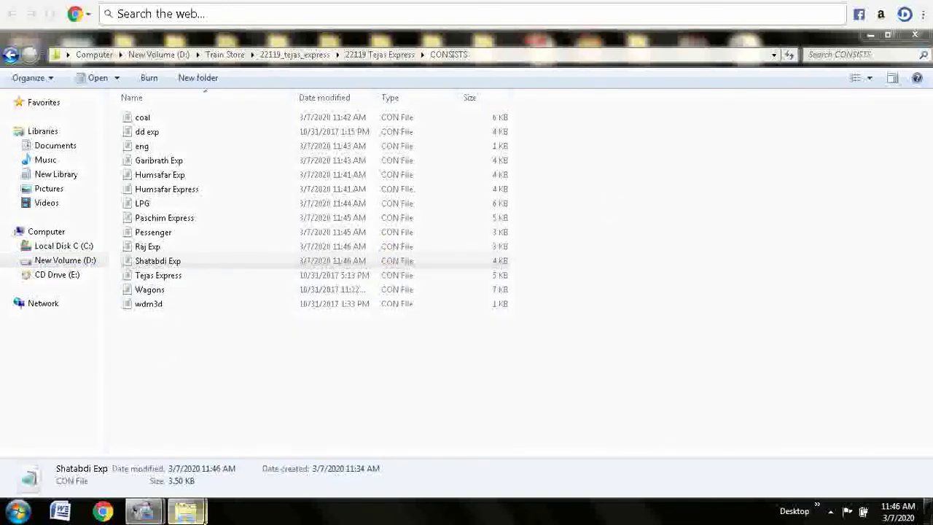
- Search the installed TRAINS consists for "shata" and inspect the rolling stock in the 12017 NDLS-DDN Shatabdiv4 consist
mouse_move(186, 511)
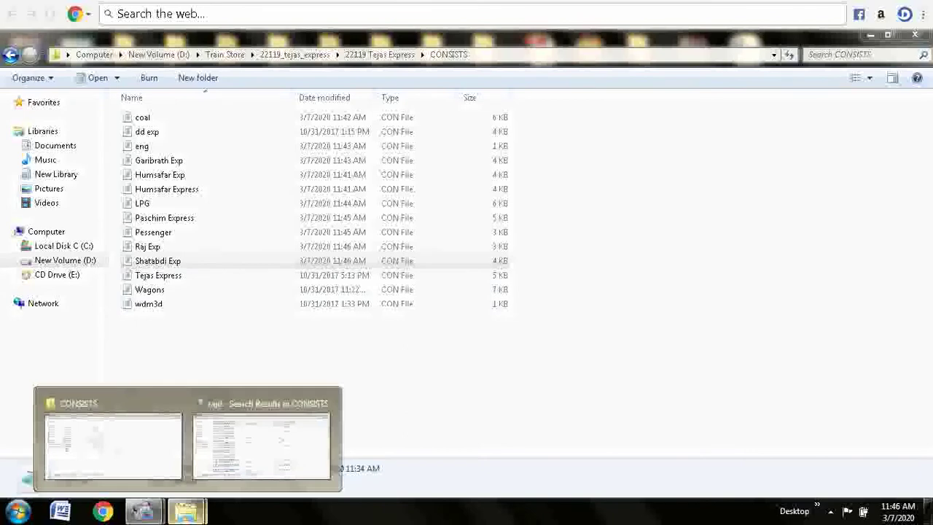
left_click(248, 474)
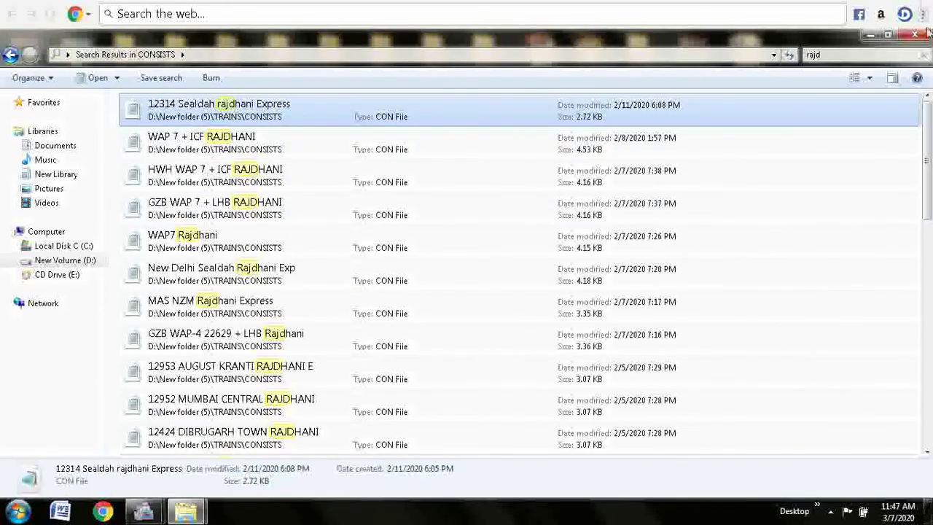
left_click(923, 56)
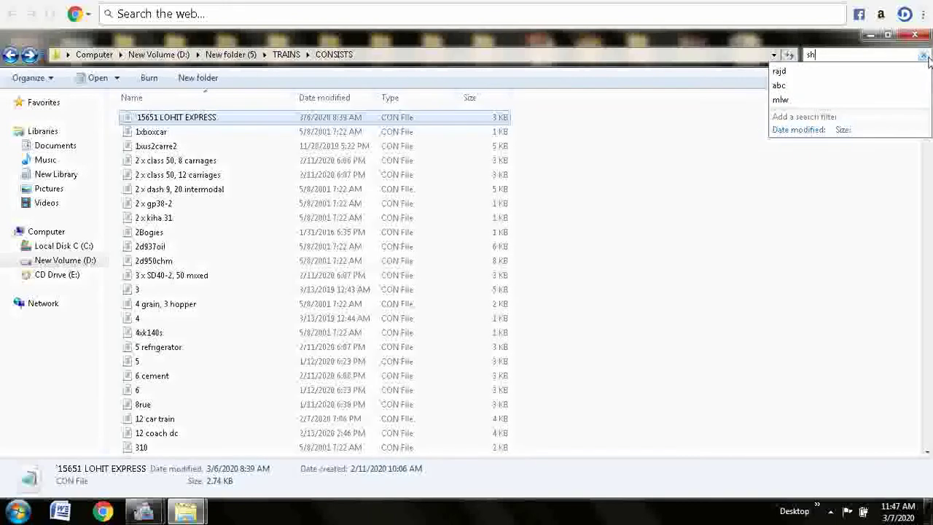
type("shata")
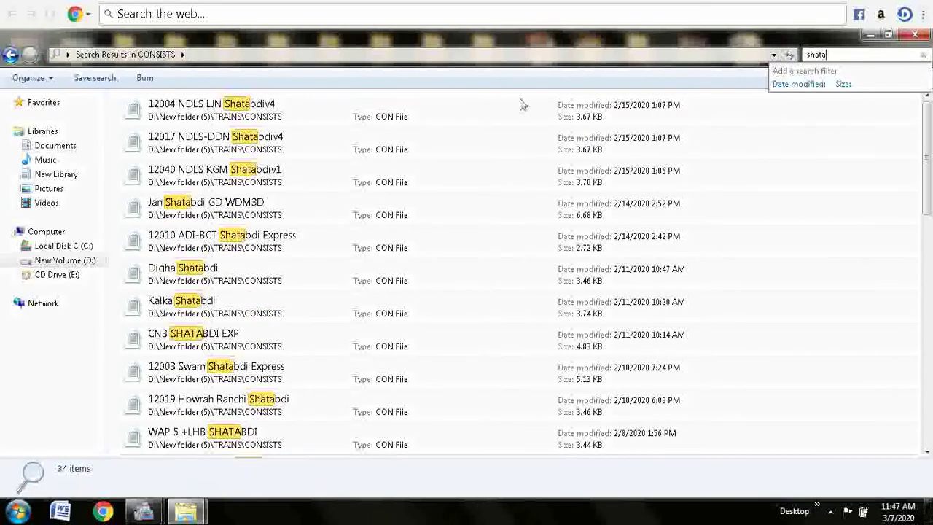
double_click(292, 138)
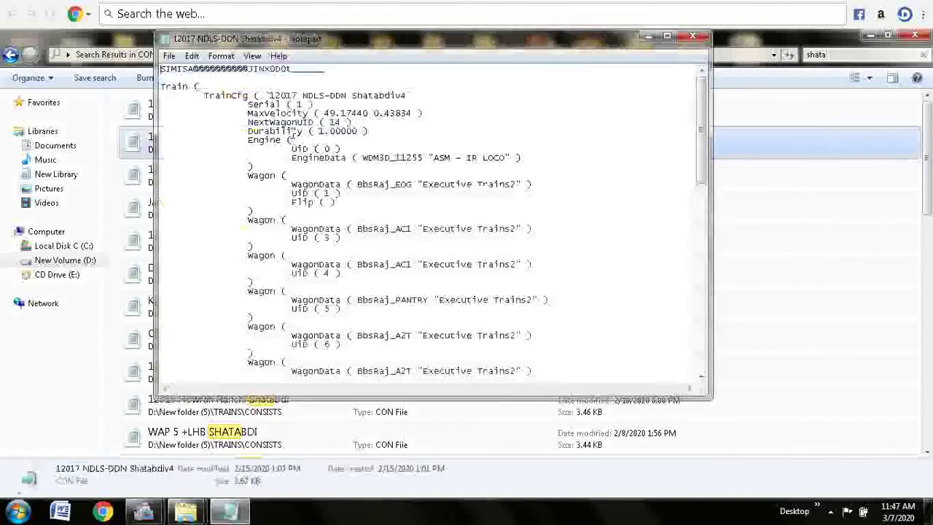
left_click(695, 37)
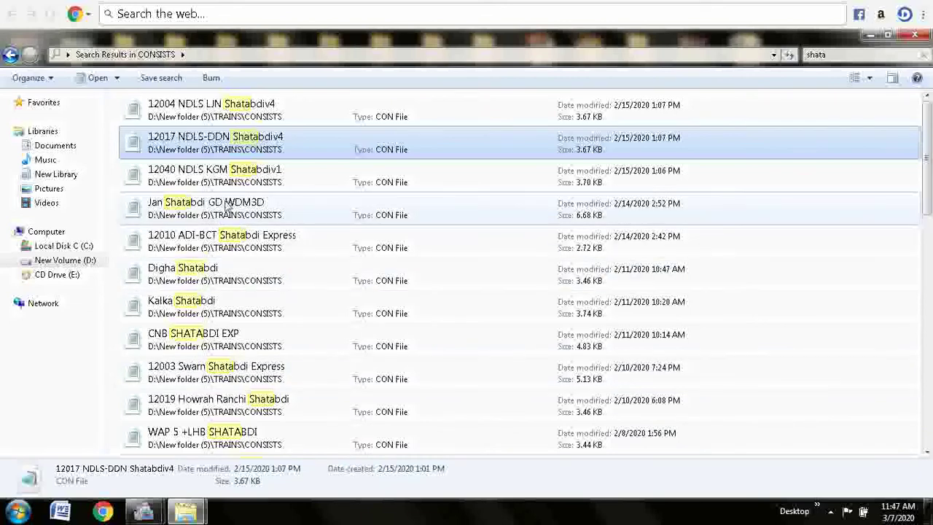
- Search the installed consists for "swarn" and inspect the 12003 Swarn Shatabdi Express, New Delhi-Lucknow Swarn Shatab and Lko Swarn Shatabdi files
left_click(924, 57)
type("swar")
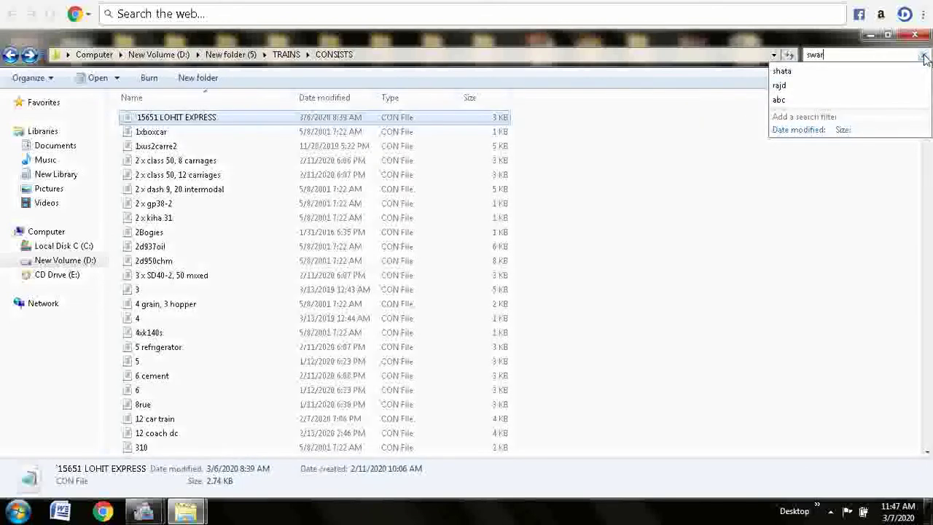
type("n")
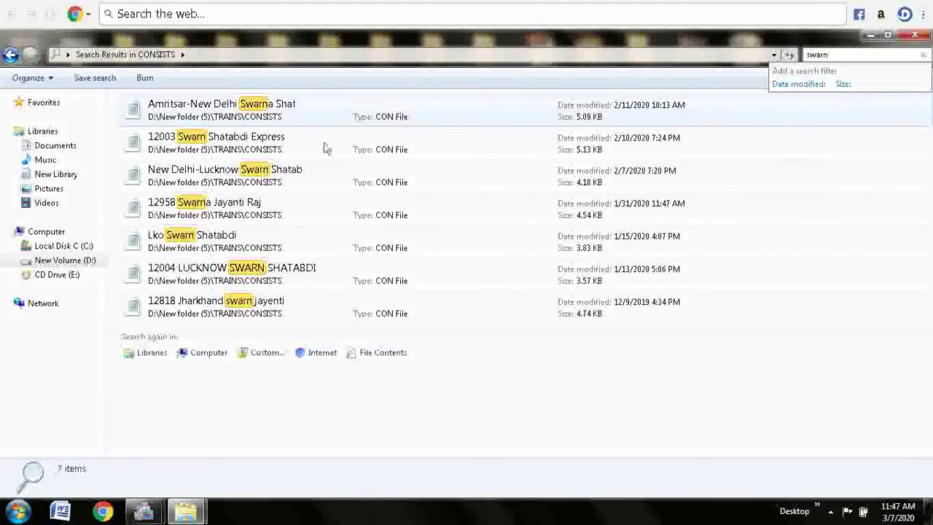
double_click(326, 148)
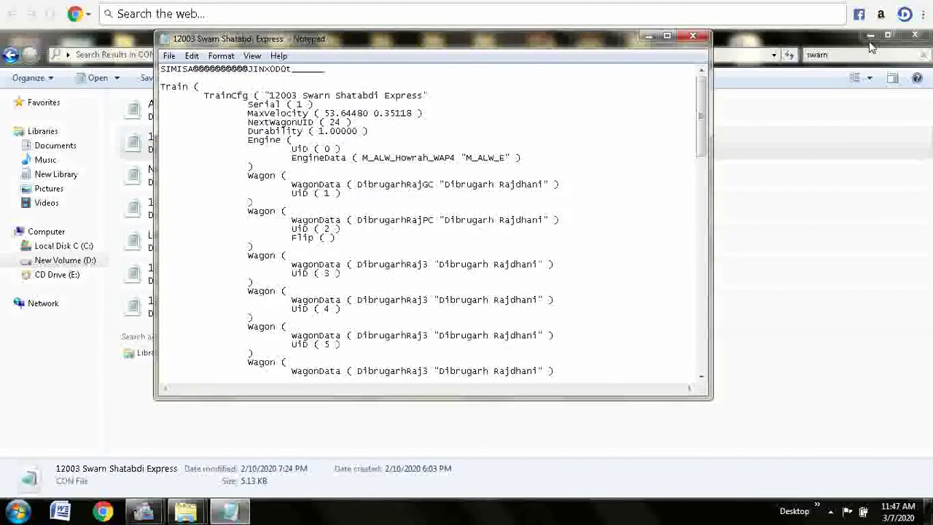
left_click(693, 36)
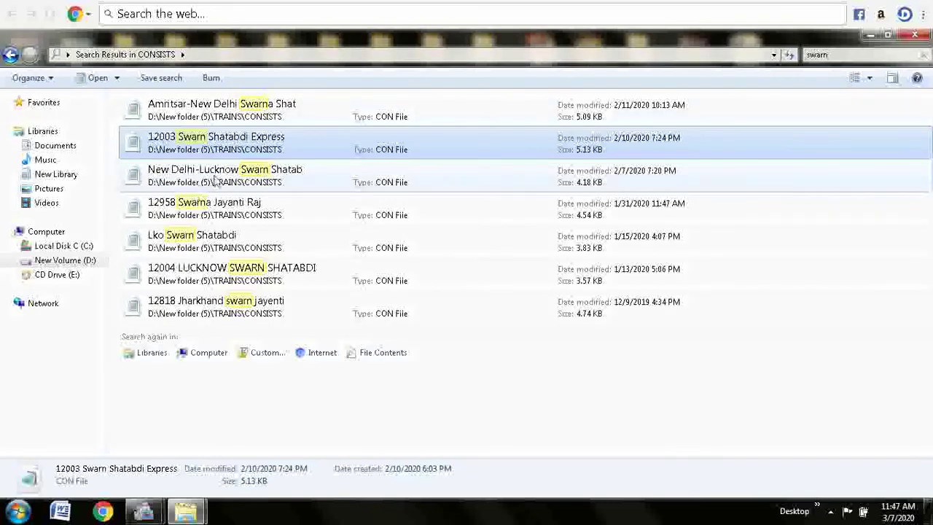
double_click(216, 179)
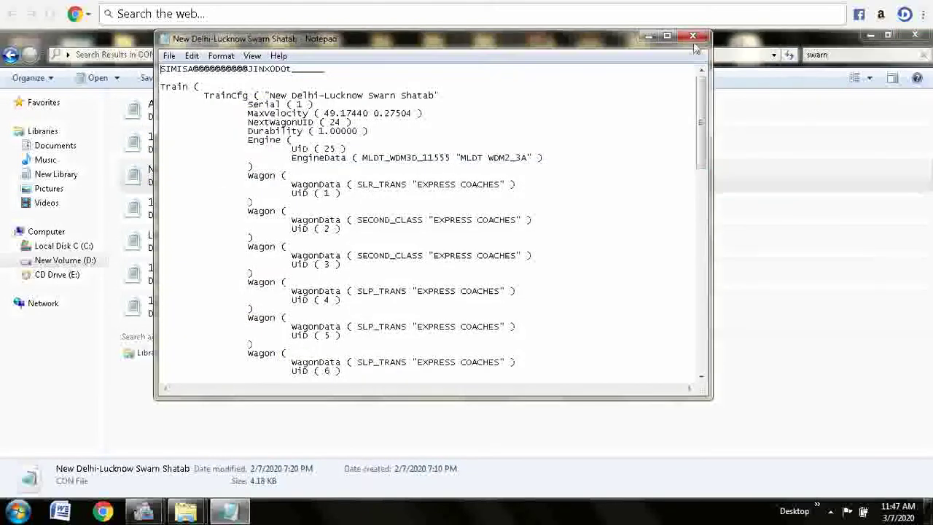
left_click(692, 36)
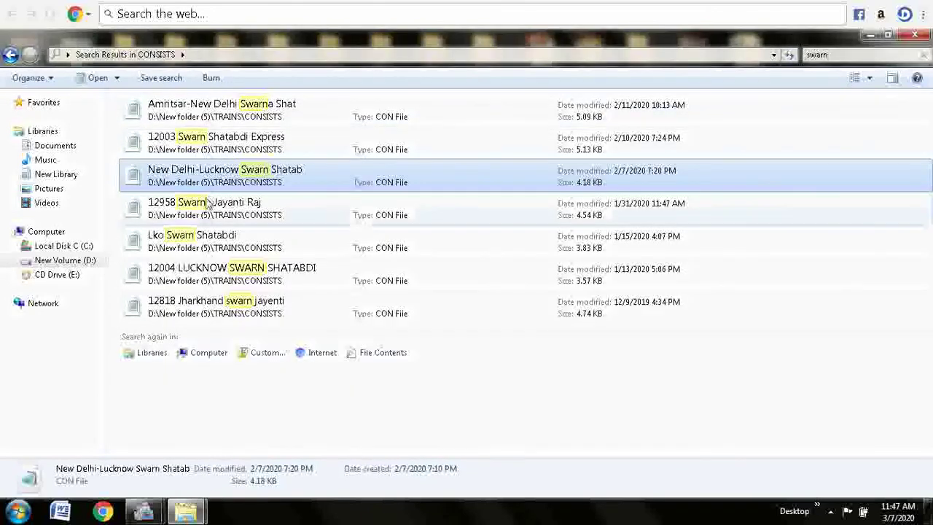
double_click(183, 244)
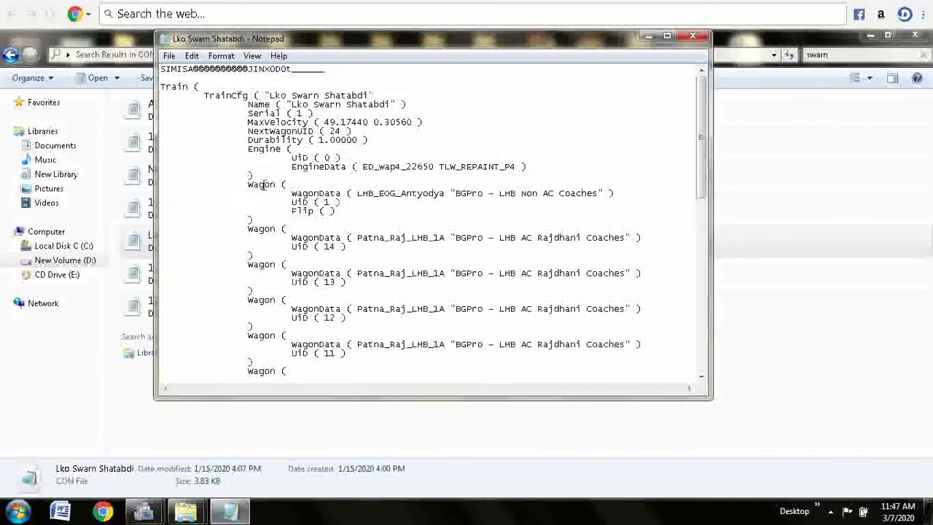
left_click(693, 37)
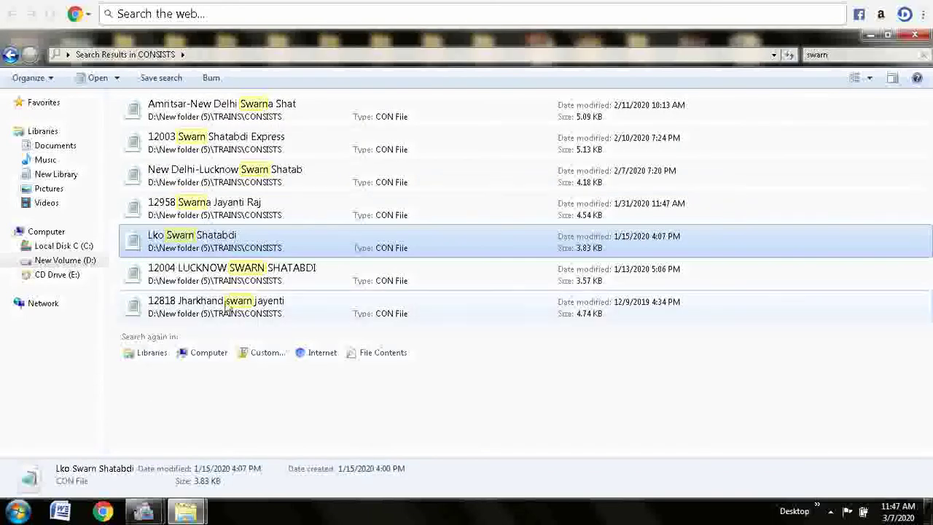
- Copy all wagon blocks through the end of the 12004 LUCKNOW SWARN SHATABDI consist and close the file
double_click(224, 276)
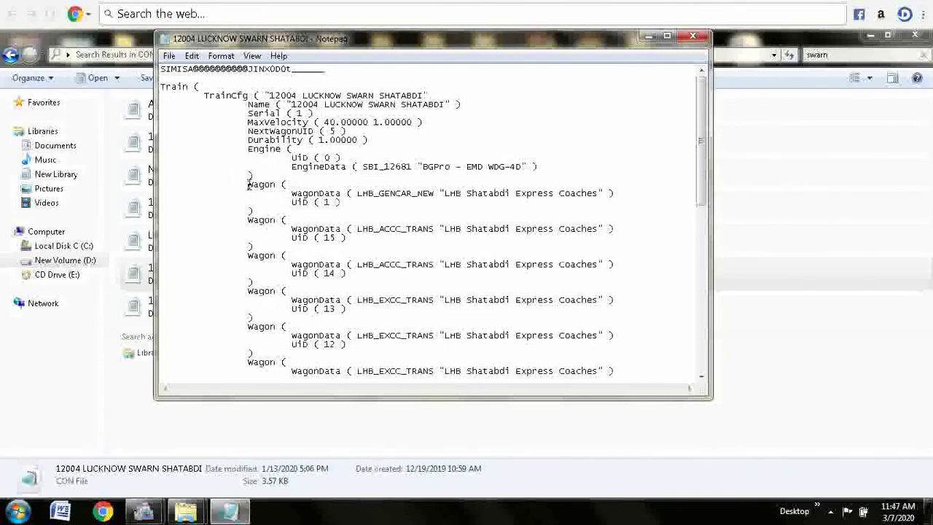
left_click_drag(249, 184, 248, 382)
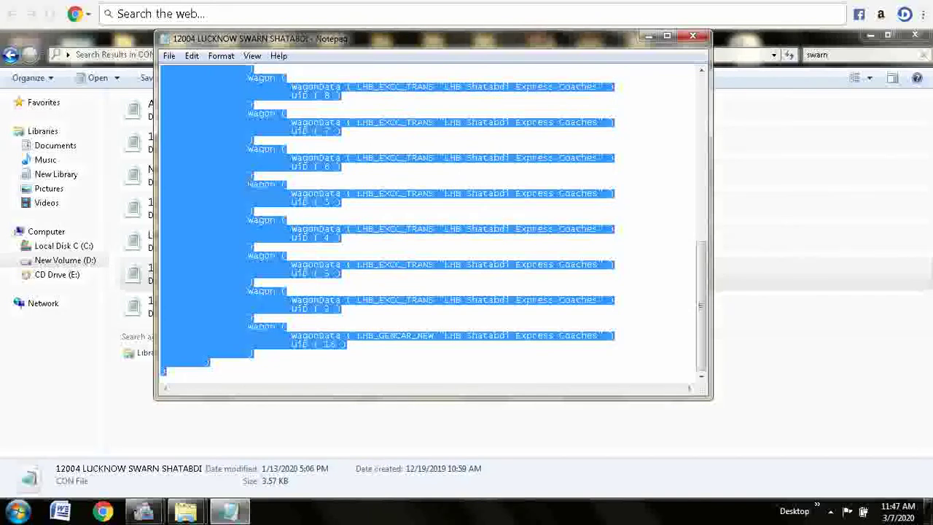
left_click(693, 36)
- Switch back to the activity's CONSISTS folder and open the Shatabdi Exp consist
mouse_move(187, 509)
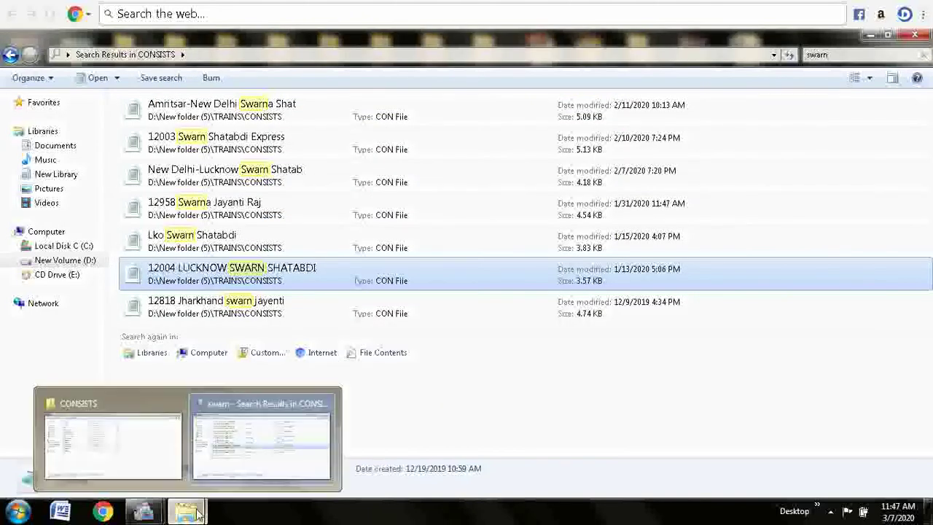
left_click(143, 472)
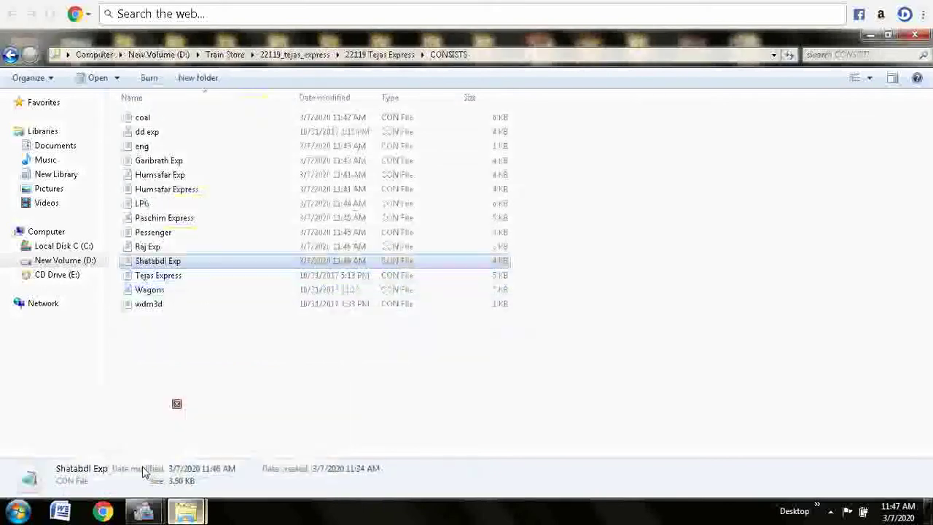
double_click(162, 264)
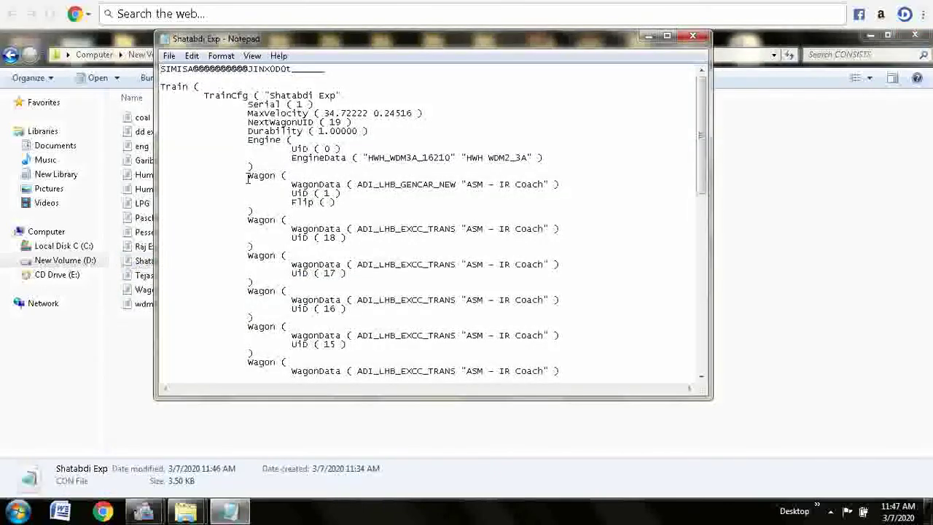
left_click_drag(247, 178, 249, 370)
left_click(248, 371)
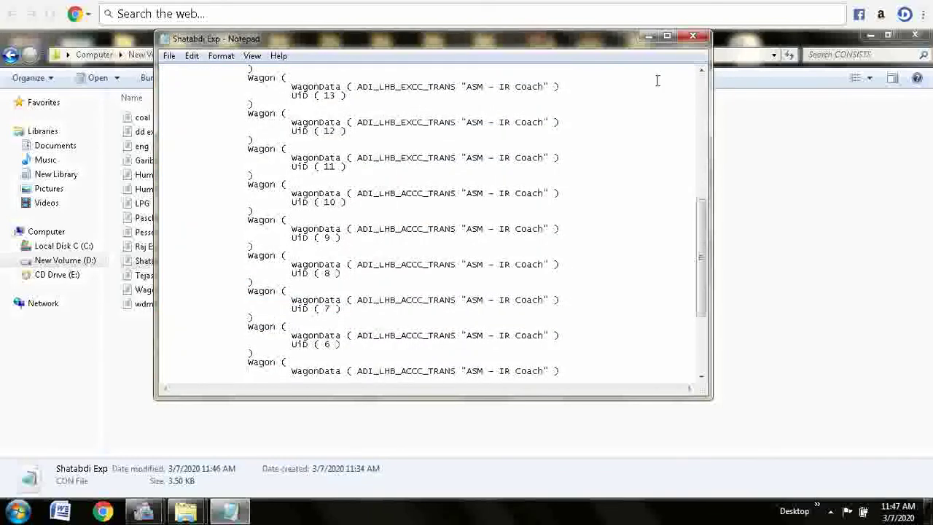
left_click_drag(701, 269, 701, 146)
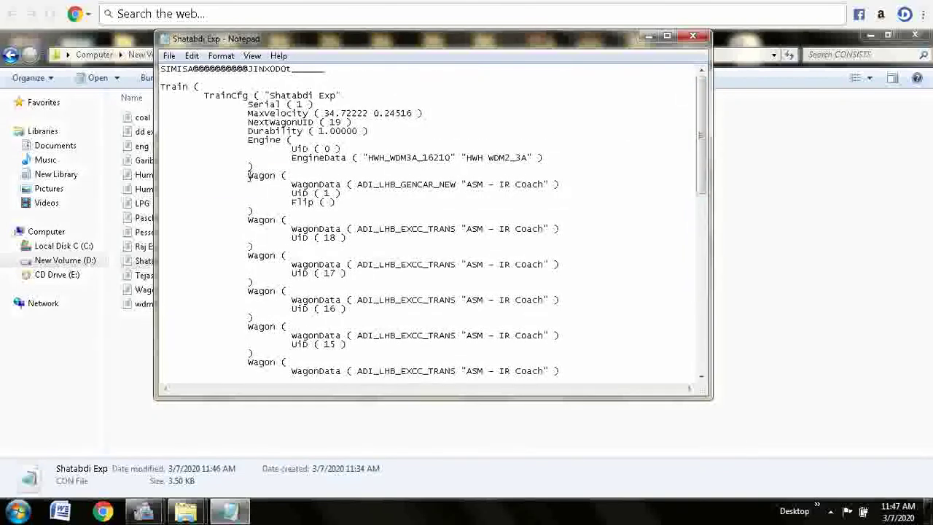
- Replace all wagon blocks in the Shatabdi Exp consist with the copied LHB Shatabdi Express Coaches and save the file
left_click_drag(248, 177, 251, 387)
left_click(230, 512)
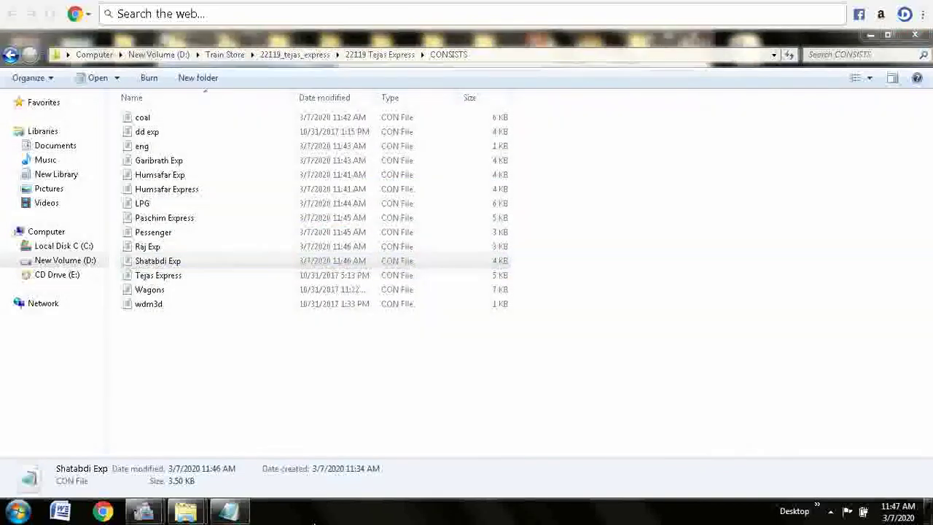
left_click(230, 513)
key("shift+Down")
key("shift+Down")
key("shift+Down")
key("shift+Down")
key("shift+Down")
key("shift+Down")
key("shift+Down")
key("shift+Down")
key("shift+Down")
key("shift+Down")
key("shift+Down")
key("shift+Down")
key("shift+Down")
key("shift+Down")
key("shift+Down")
key("shift+Down")
key("shift+Down")
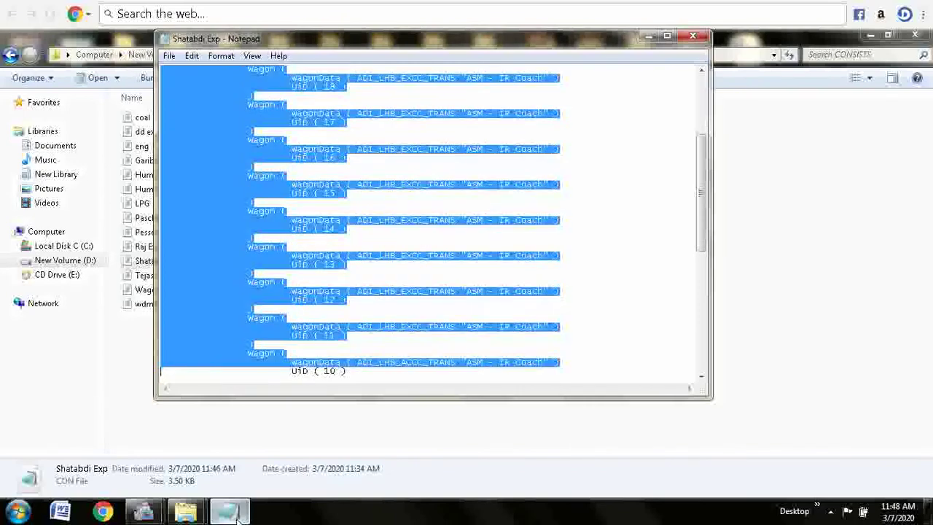
key("shift+Down")
key("shift+Down")
key("shift+Down")
key("shift+Down")
key("shift+Down")
key("shift+Down")
key("shift+Down")
key("shift+Down")
key("shift+Down")
key("shift+Down")
key("shift+Down")
key("shift+Down")
key("shift+Down")
key("shift+Down")
key("shift+Down")
key("shift+Down")
key("shift+Down")
key("shift+Down")
key("shift+Down")
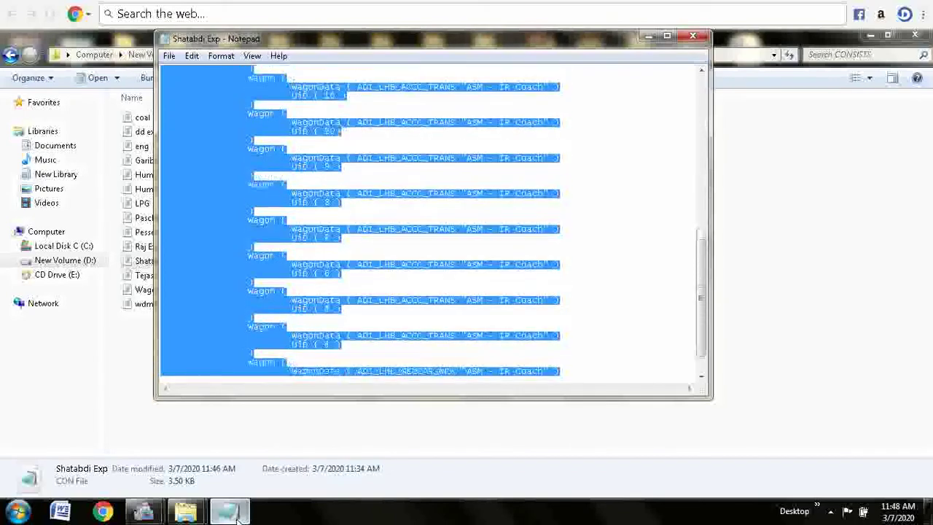
key("ctrl+v")
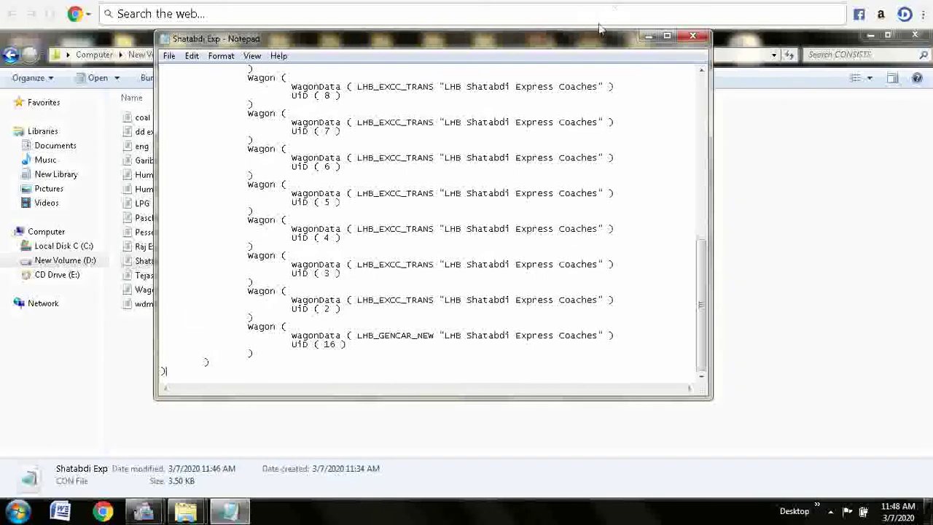
left_click(693, 36)
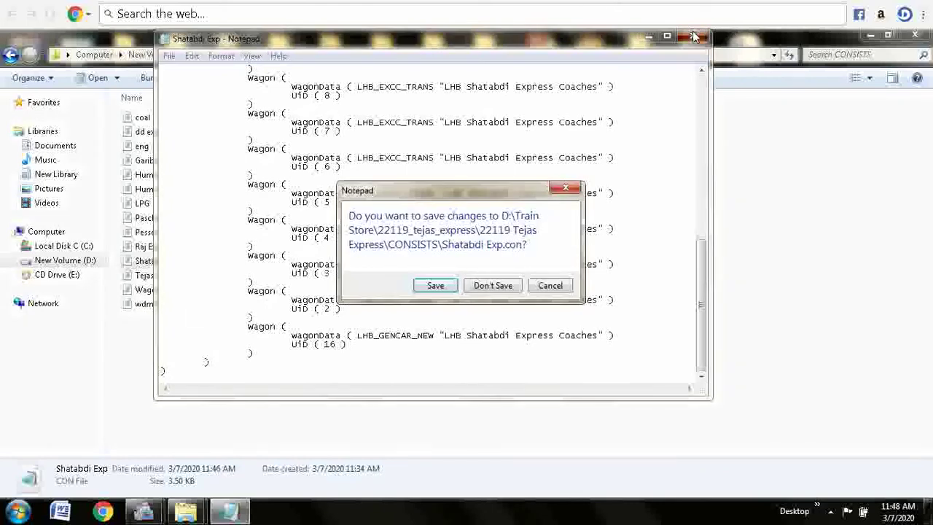
key("Return")
- Check the engine and wagon data in the activity's Tejas Express consist, and close the file
left_click(165, 280)
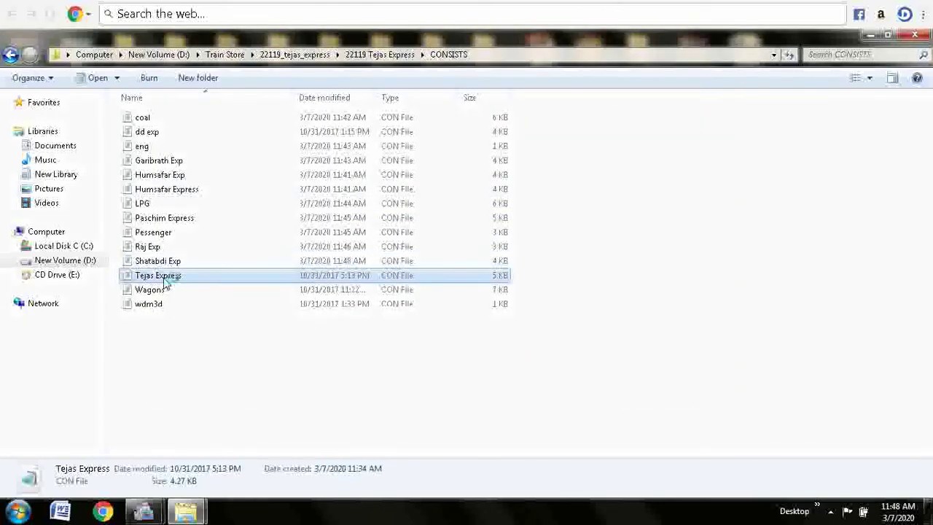
double_click(167, 283)
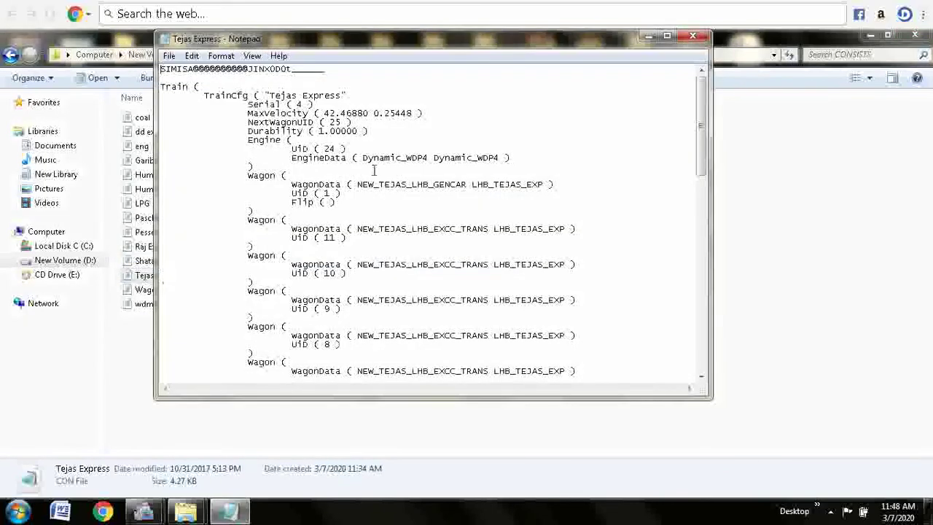
left_click(693, 36)
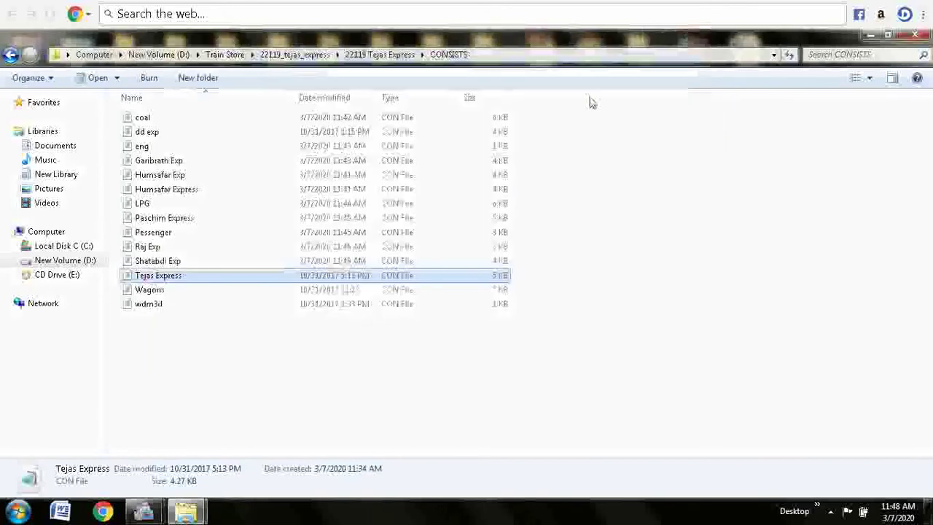
- Copy the engine data "HWH_WDM3A_16210" "HWH WDM2_3A" from the Shatabdi Exp consist and close the file
double_click(159, 260)
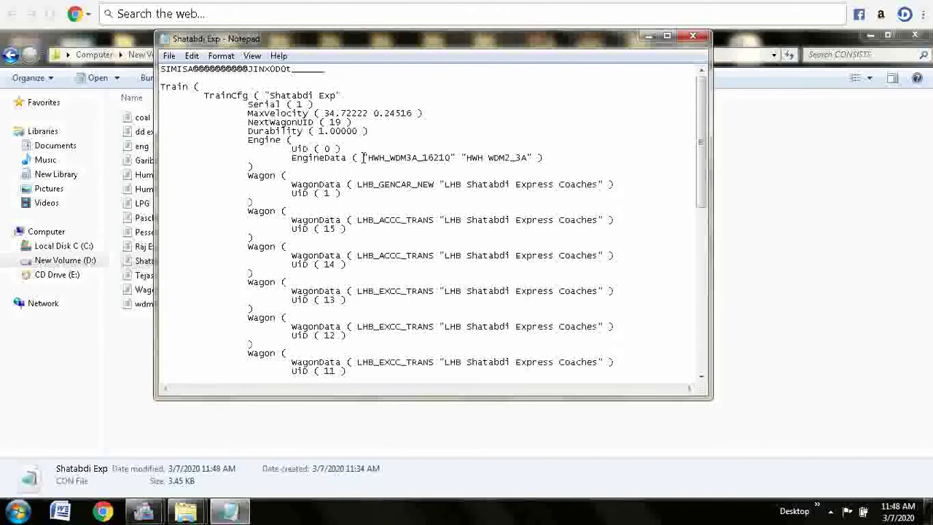
key("shift+Right")
key("shift+Right")
key("shift+Right")
key("shift+Right")
key("shift+Right")
key("shift+Right")
key("shift+Right")
key("shift+Right")
key("shift+Right")
key("shift+Right")
key("shift+Right")
key("shift+Right")
key("shift+Right")
key("shift+Right")
key("shift+Right")
key("shift+Right")
key("shift+Right")
key("shift+Right")
key("shift+Right")
key("shift+Right")
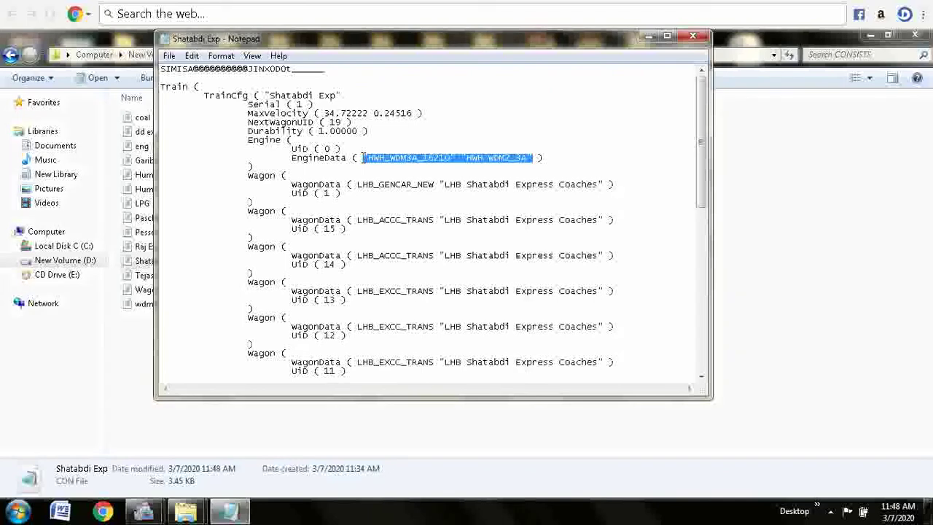
left_click(692, 36)
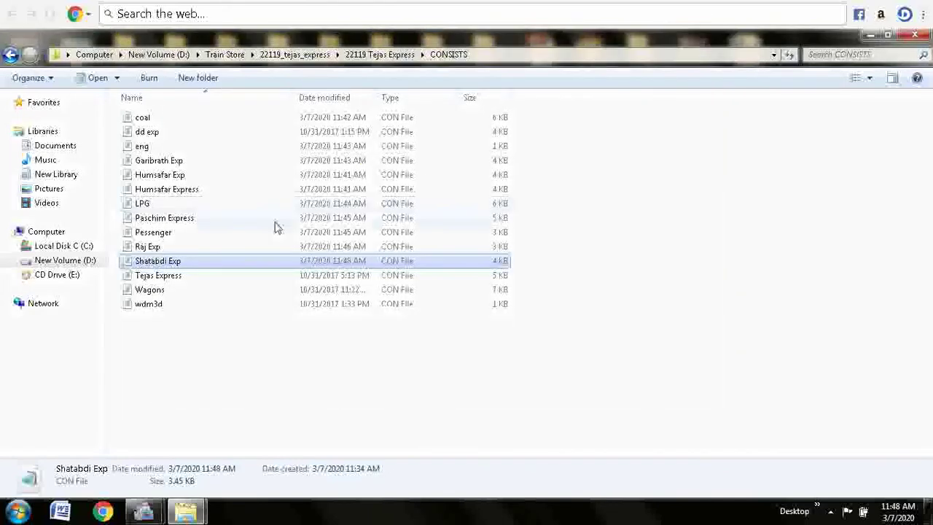
- Replace the Tejas Express consist's engine data with "HWH_WDM3A_16210" "HWH WDM2_3A"
left_click(179, 278)
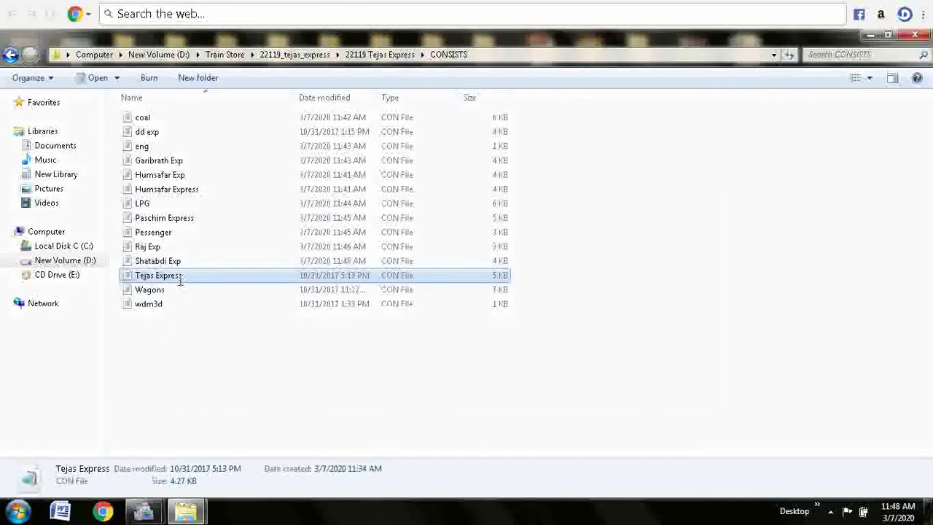
double_click(180, 277)
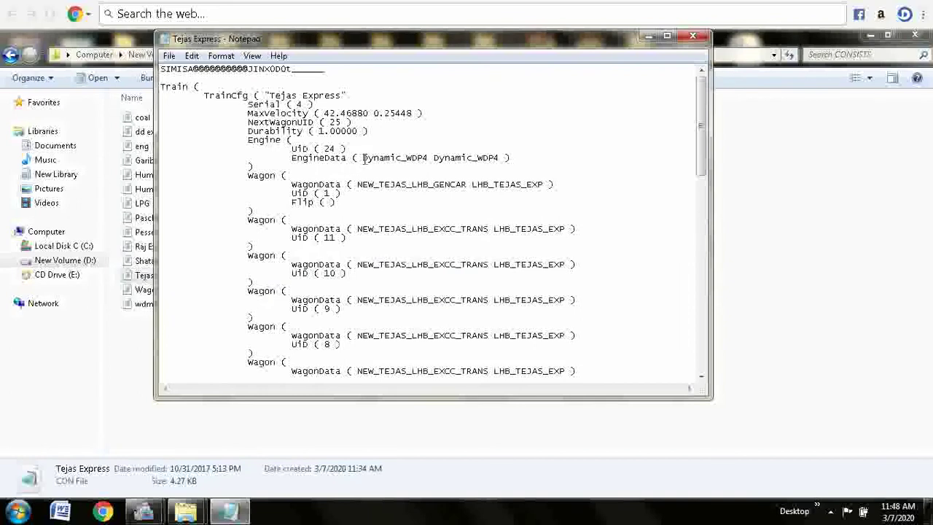
left_click_drag(363, 158, 500, 158)
type("\"HWH_WDM3A_16210\" \"HWH WDM2_3A\"")
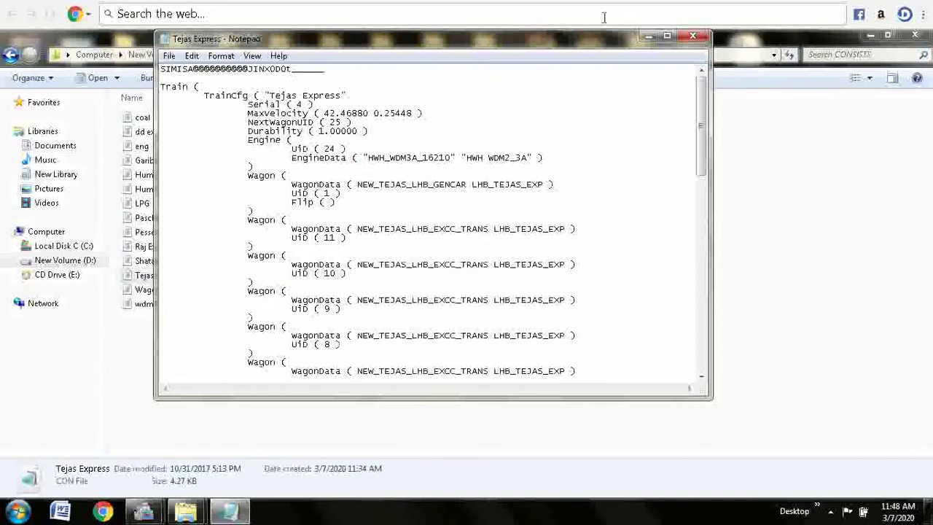
- Save and close the Tejas Express consist, and replace the dd exp consist's engine data with "HWH_WDM3A_16210" "HWH WDM2_3A", saving the file
left_click(693, 38)
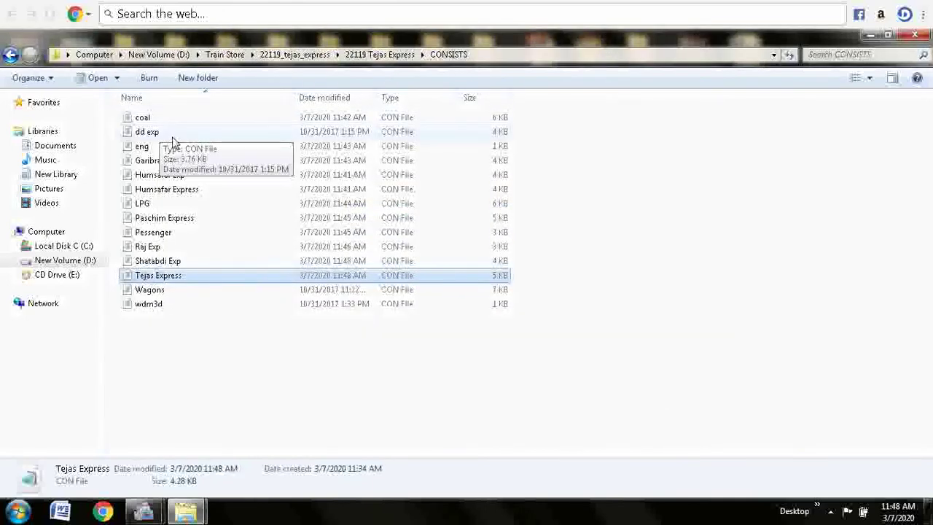
double_click(170, 133)
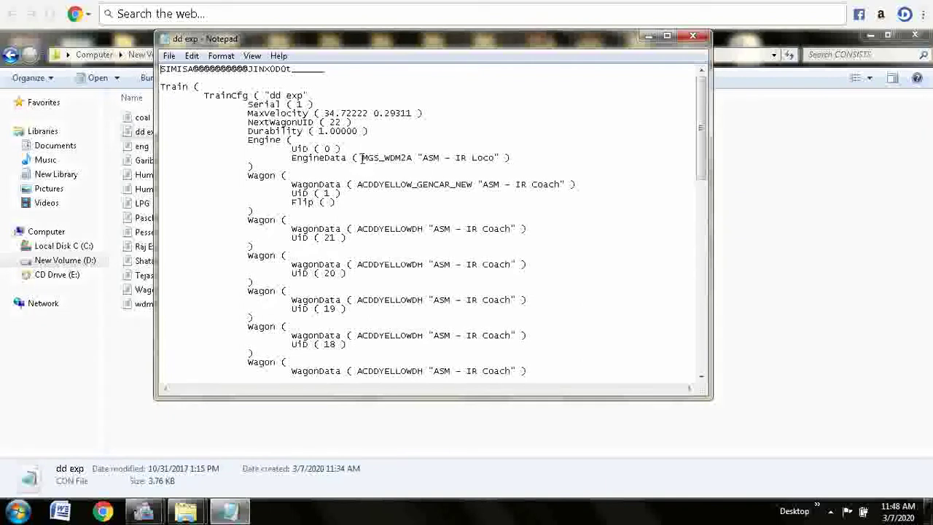
left_click_drag(363, 157, 496, 159)
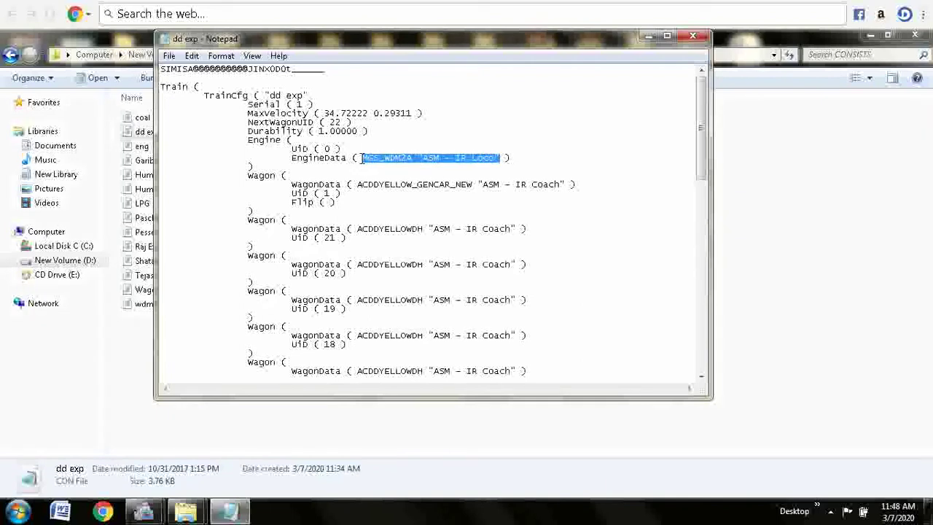
type("\"HWH_WDM3A_16210\" \"HWH WDM2_3A\"")
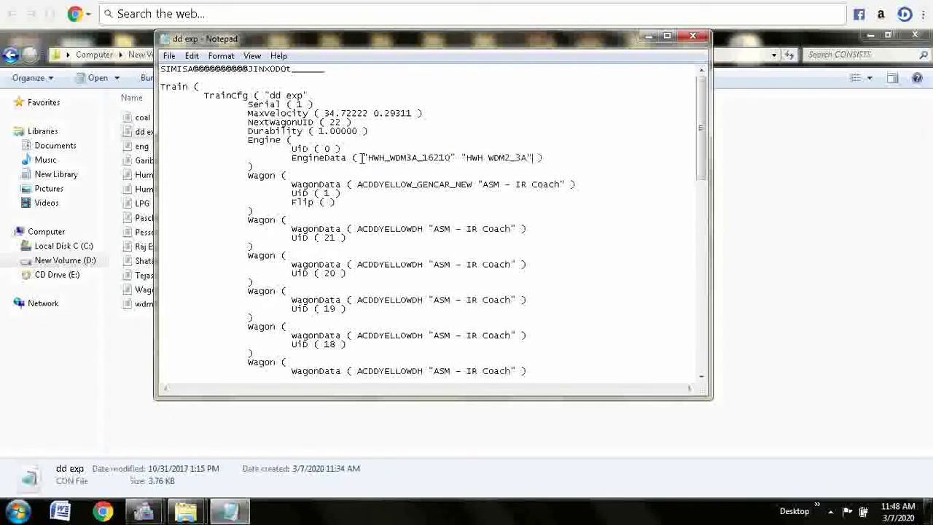
left_click(695, 37)
key("Return")
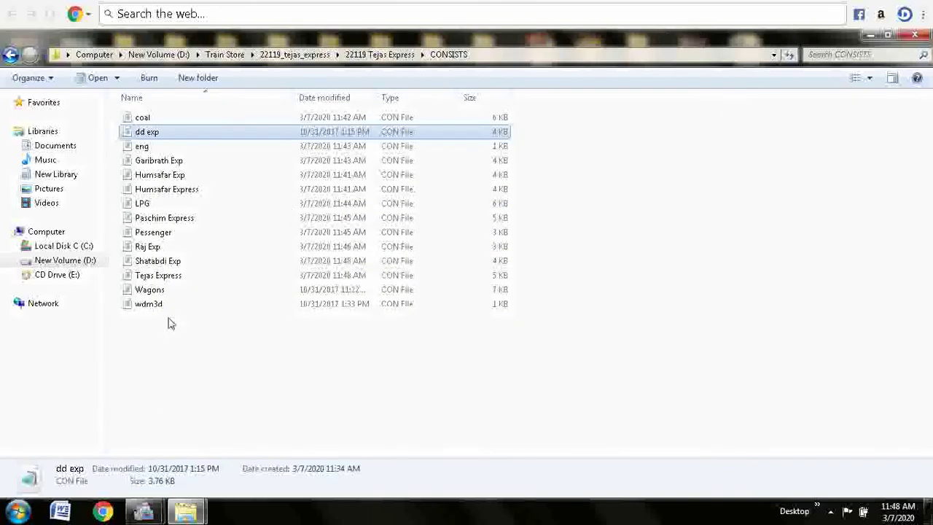
- Replace the Wagons consist's engine data with "HWH_WDM3A_16210" "HWH WDM2_3A", check its wagon list, and save the file
left_click(155, 292)
double_click(155, 292)
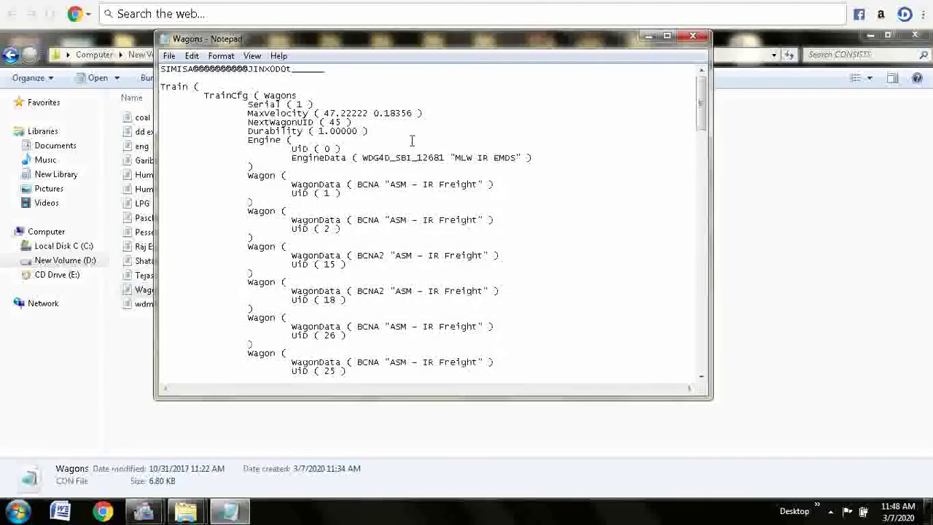
left_click(363, 157)
key("shift+Right")
key("shift+Right")
key("shift+Right")
key("shift+Right")
key("shift+Right")
key("shift+Right")
key("shift+Right")
key("shift+Right")
key("shift+Right")
key("shift+Right")
key("shift+Right")
key("shift+Right")
key("shift+Right")
key("shift+Right")
key("shift+Right")
key("shift+Right")
key("shift+Right")
key("shift+Right")
key("shift+Right")
key("shift+Right")
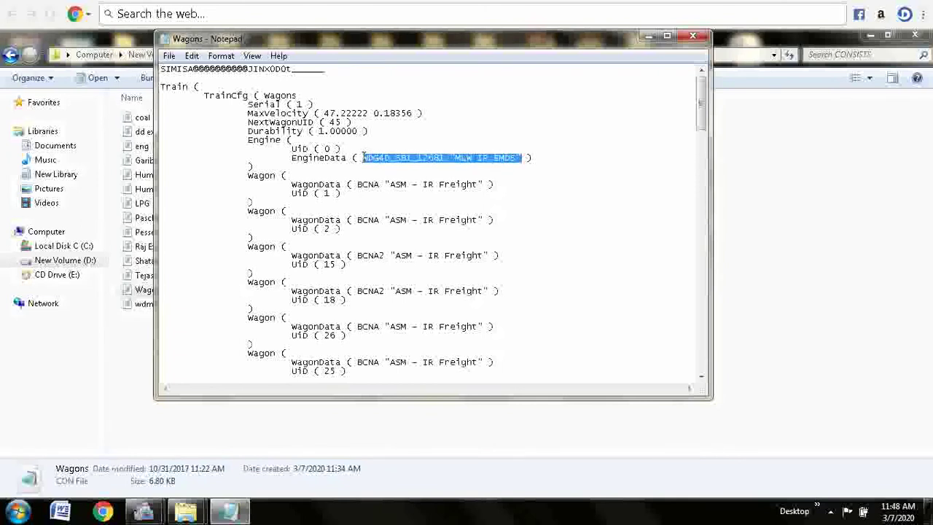
type("\"HWH_WDM3A_16210\" \"HWH WDM2_3A\"")
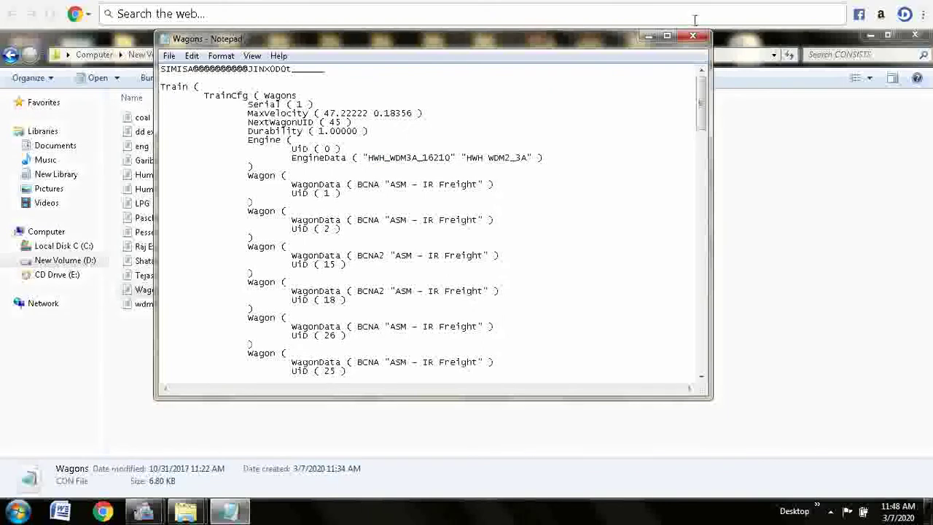
left_click_drag(700, 88, 691, 377)
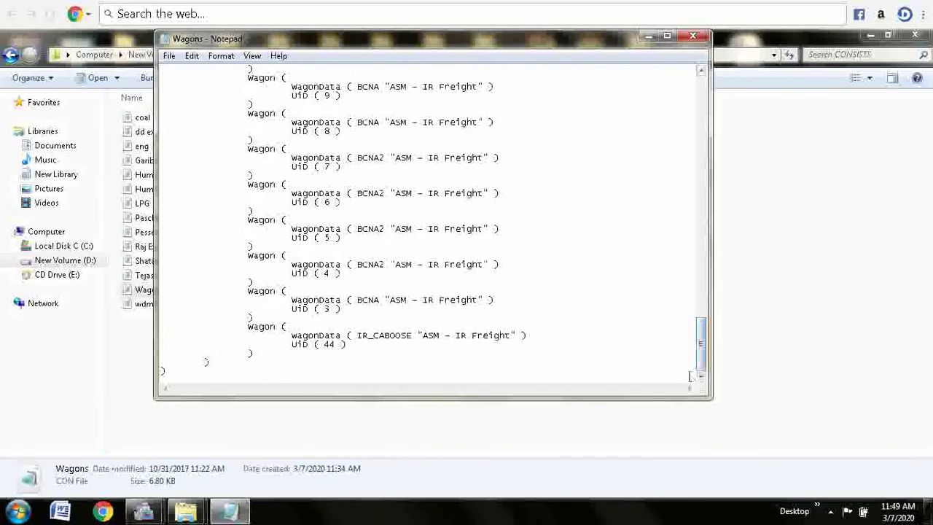
left_click(692, 38)
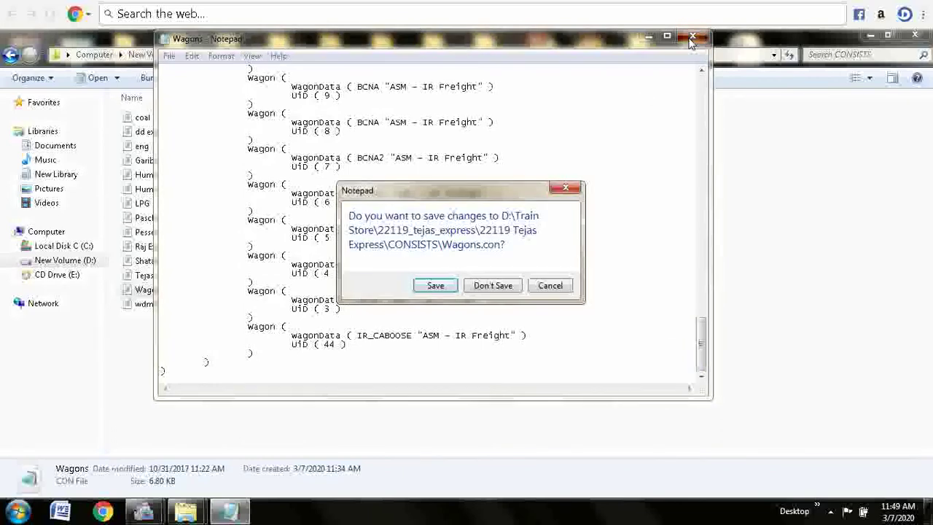
key("Return")
- Replace both engine data entries in the wdm3d consist with "HWH_WDM3A_16210" "HWH WDM2_3A" and save the file
double_click(146, 306)
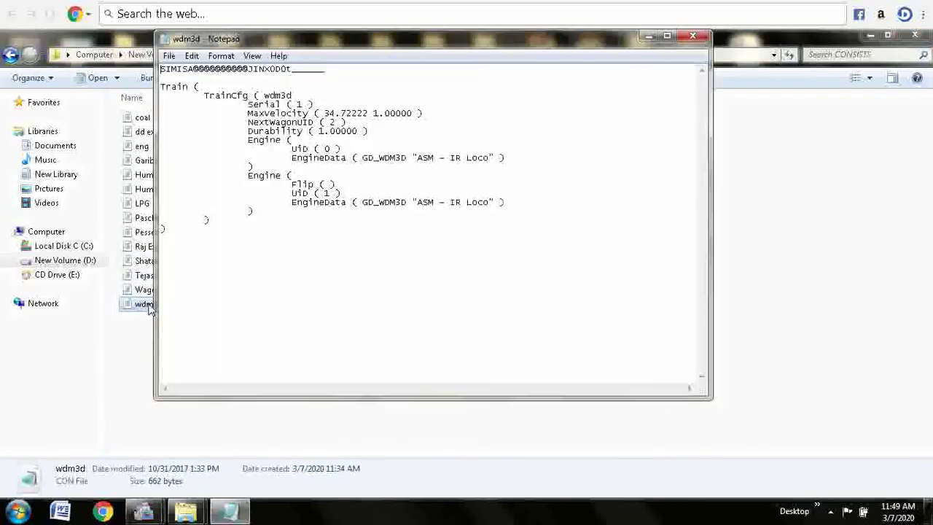
left_click(363, 159)
key("shift+Right")
key("shift+Right")
key("shift+Right")
key("shift+Right")
key("shift+Right")
key("shift+Right")
key("shift+Right")
key("shift+Right")
key("shift+Right")
key("shift+Right")
key("shift+Right")
key("shift+Right")
key("shift+Right")
key("shift+Right")
key("shift+Right")
key("shift+Right")
key("shift+Right")
key("shift+Right")
key("shift+Right")
key("shift+Right")
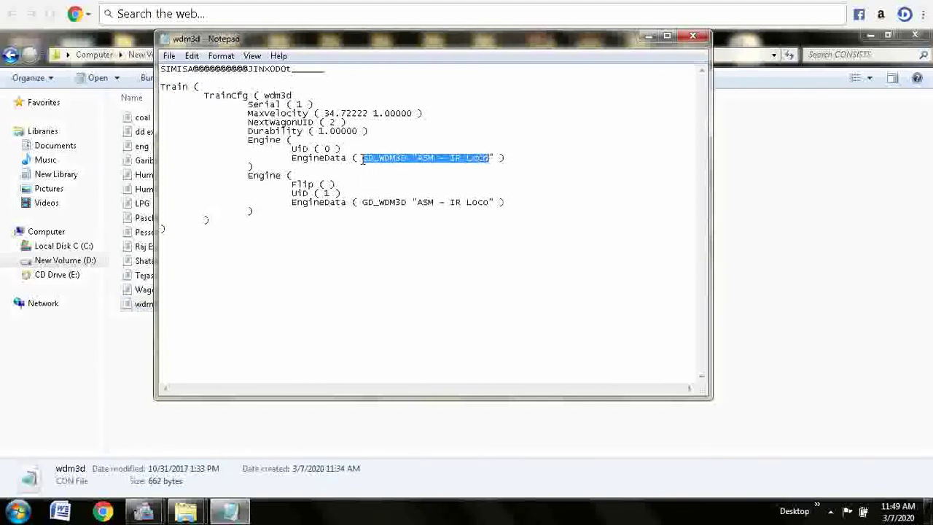
type("\"HWH_WDM3A_16210\" \"HWH WDM2_3A\"")
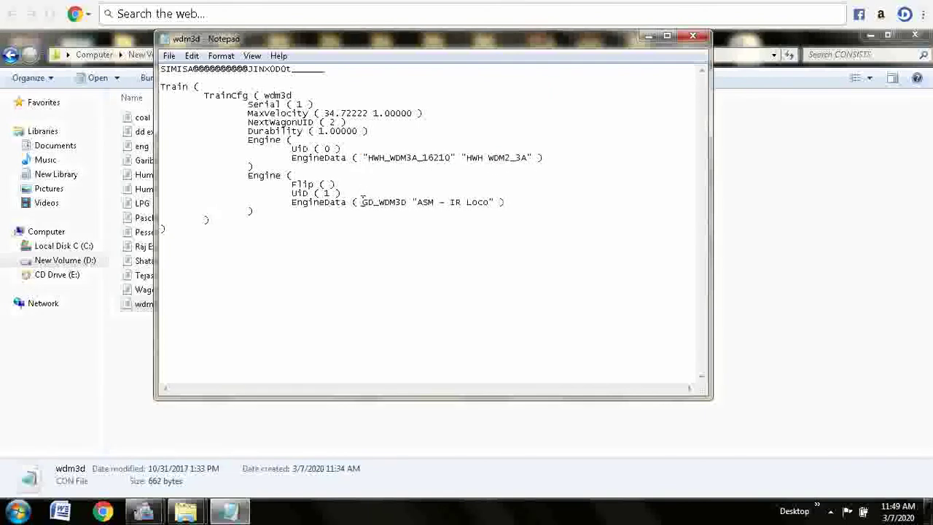
key("shift+Right")
key("shift+Right")
key("shift+Right")
key("shift+Right")
key("shift+Right")
key("shift+Right")
key("shift+Right")
key("shift+Right")
key("shift+Right")
key("shift+Right")
key("shift+Right")
key("shift+Right")
key("shift+Right")
key("shift+Right")
key("shift+Right")
key("shift+Right")
key("shift+Right")
key("shift+Right")
key("shift+Right")
key("shift+Right")
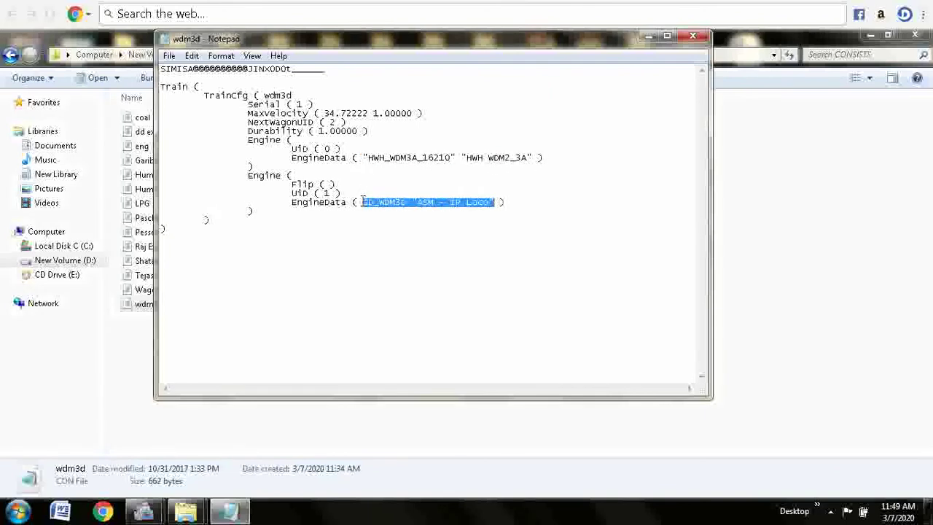
type("\"HWH_WDM3A_16210\" \"HWH WDM2_3A\"")
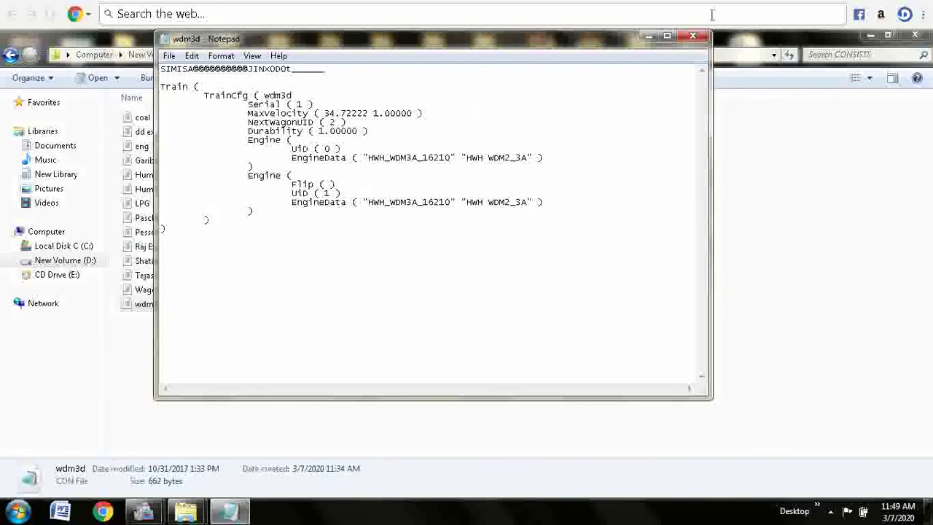
left_click(693, 37)
key("Return")
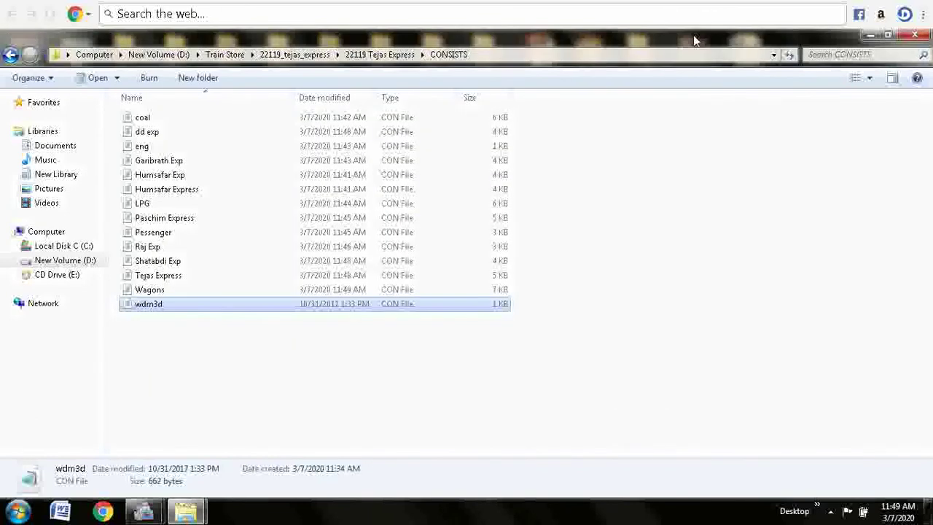
- Move all of the activity's consist files into New folder (5)\TRAINS\CONSISTS, replacing every file with the same name
key("ctrl+a")
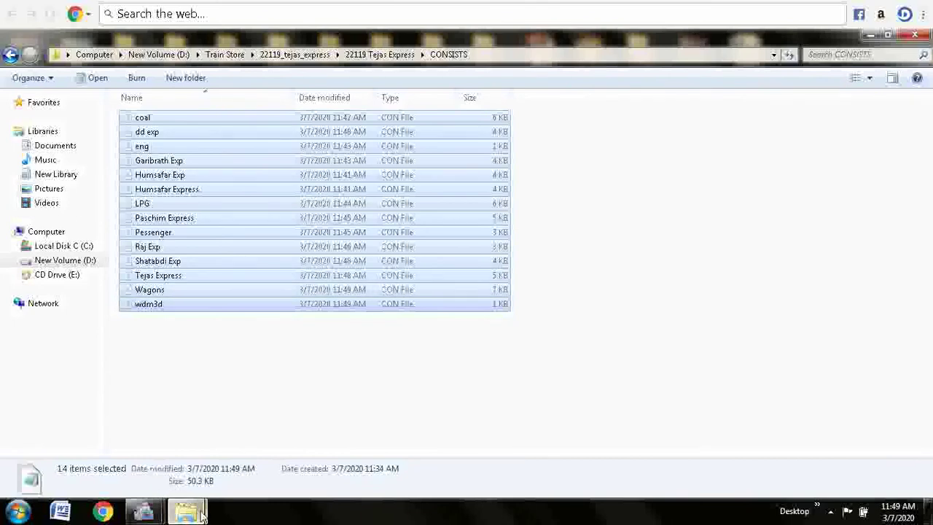
mouse_move(203, 515)
left_click(285, 439)
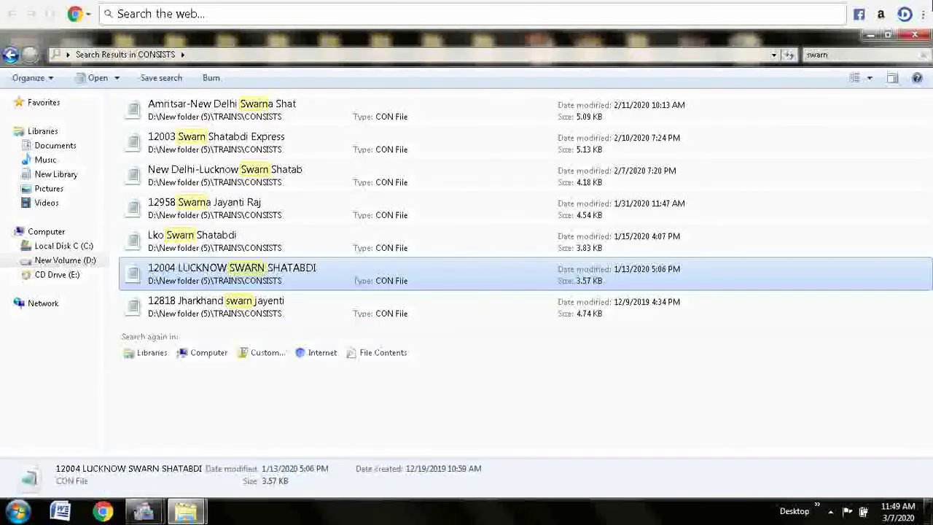
left_click(923, 54)
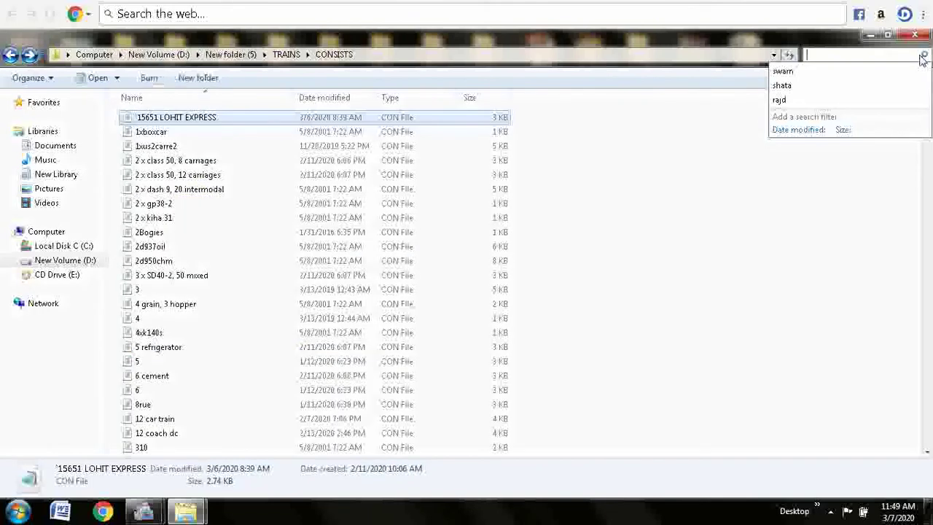
left_click(765, 216)
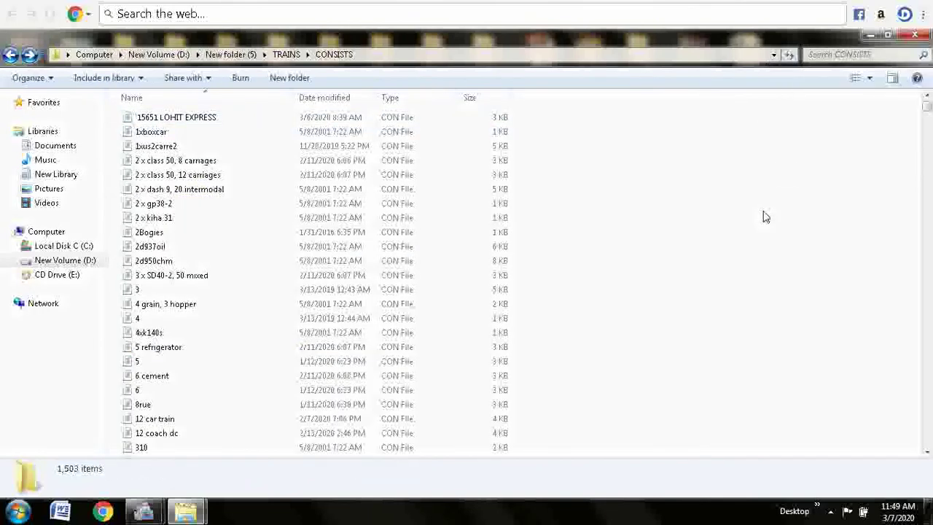
key("ctrl+v")
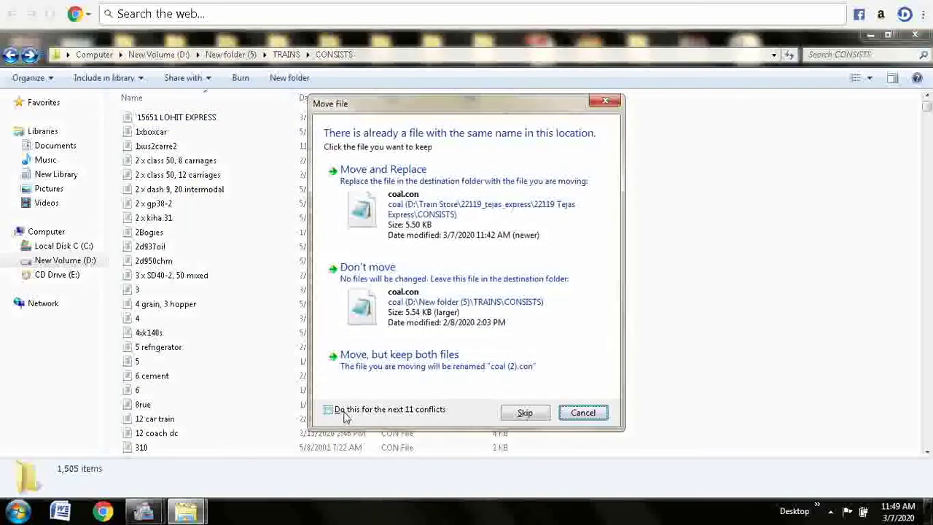
left_click(332, 409)
left_click(429, 217)
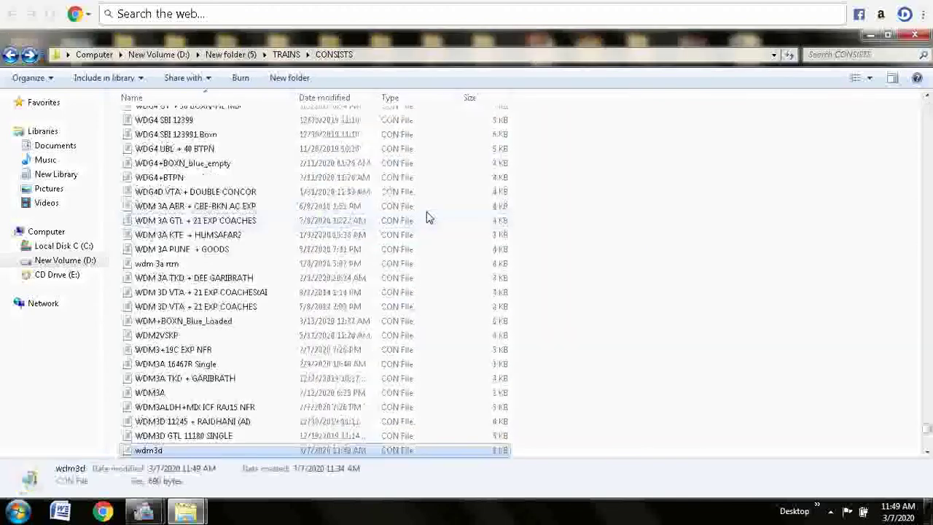
- Read the installation instructions in the 22119 Tejas Express folder's Read me file, including the ends of the long lines, and close it
mouse_move(185, 511)
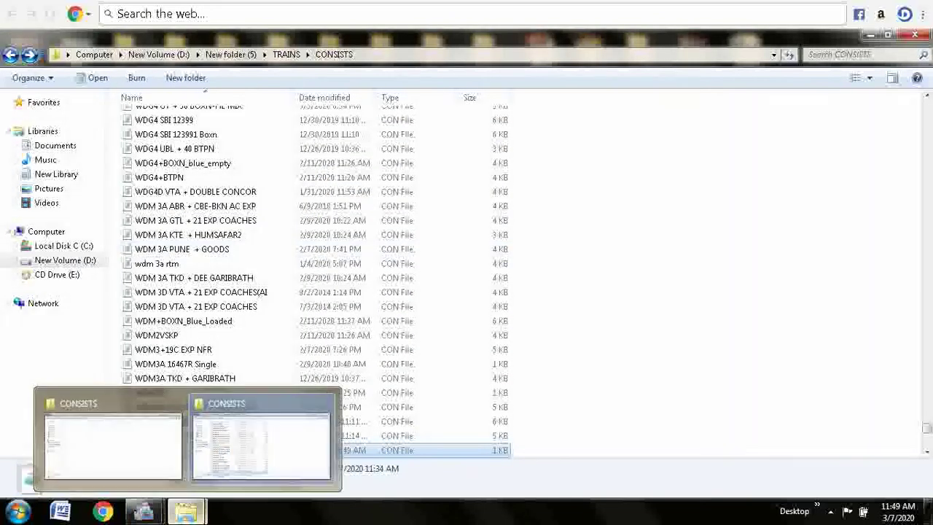
left_click(113, 440)
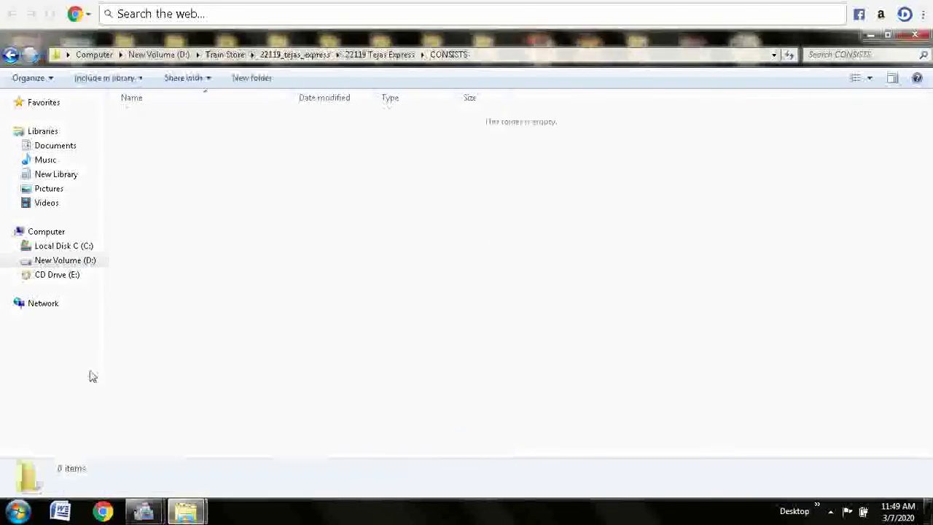
left_click(10, 54)
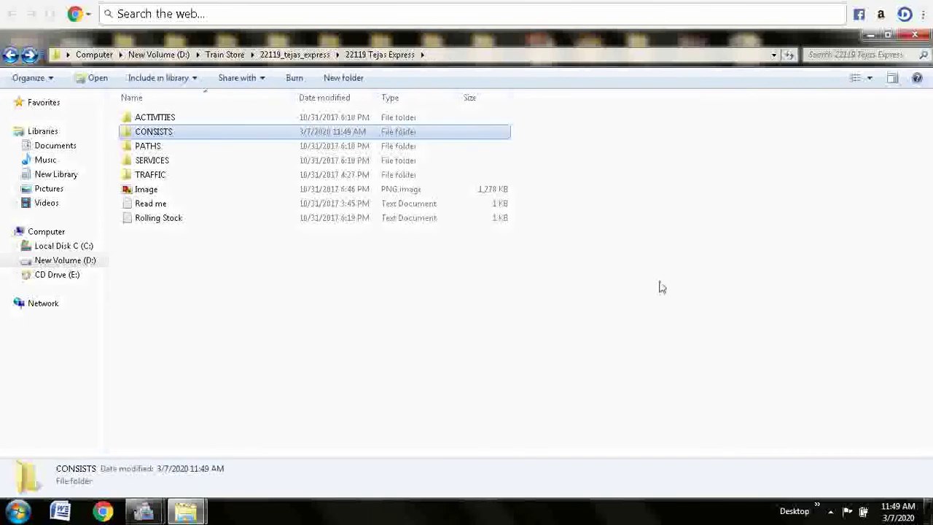
double_click(153, 204)
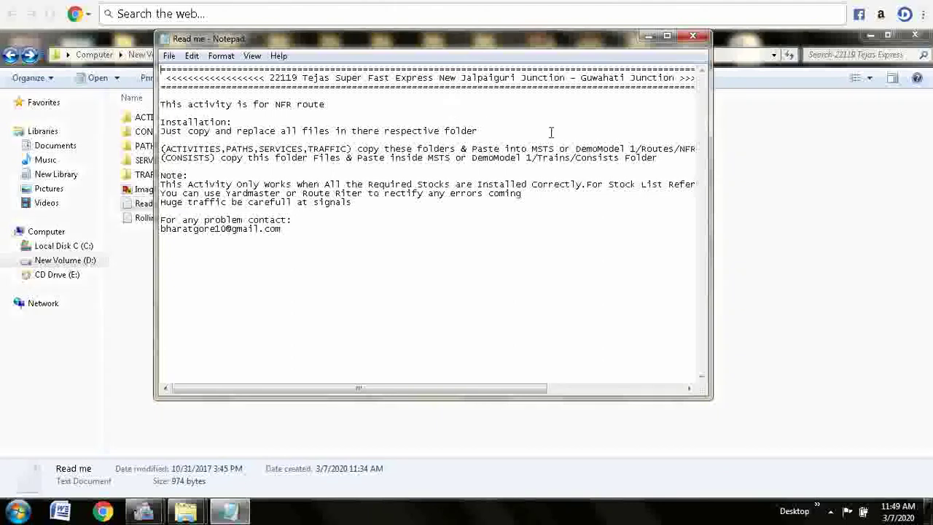
left_click(674, 150)
key("Right")
key("Right")
key("Right")
key("Right")
key("Right")
key("Right")
key("Right")
key("Right")
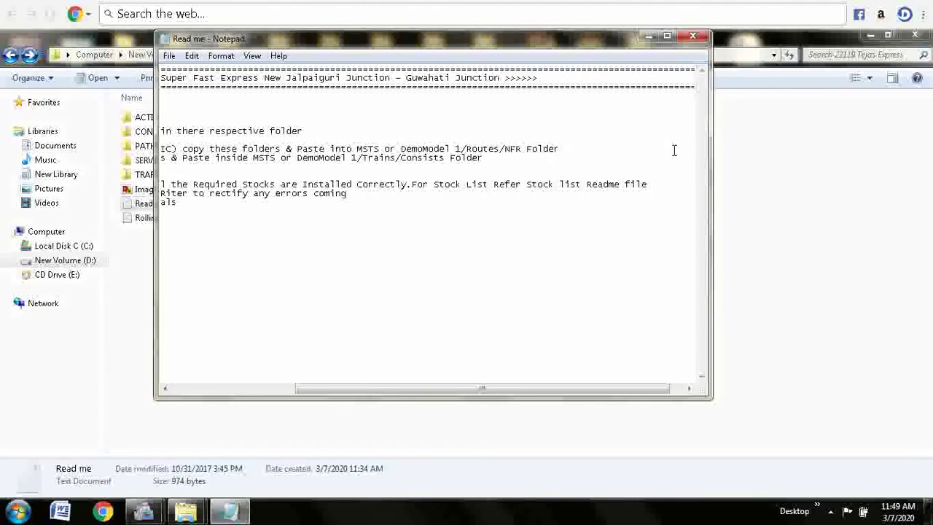
left_click(693, 35)
- Move the activity's ACTIVITIES, PATHS, SERVICES and TRAFFIC folders into New folder (5)\ROUTES\NFR on drive D
left_click(158, 229)
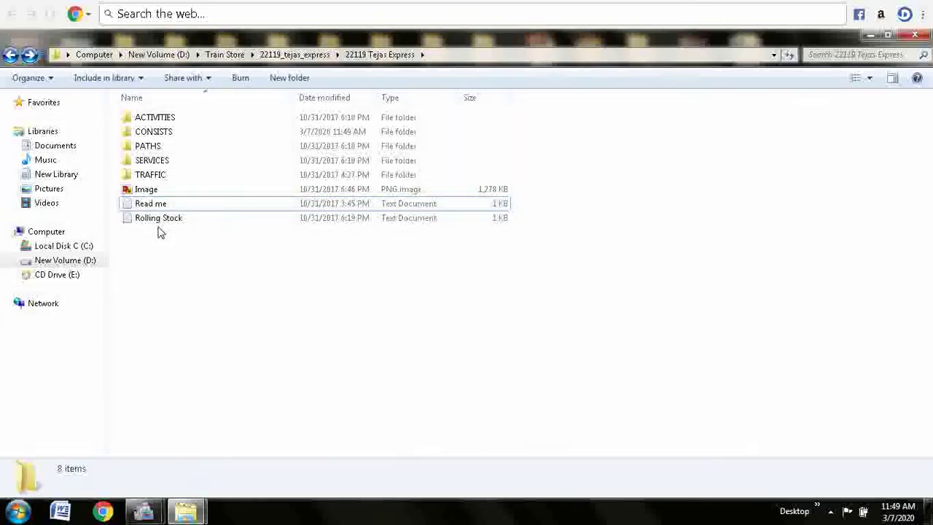
left_click(151, 174)
left_click(151, 160, "shift")
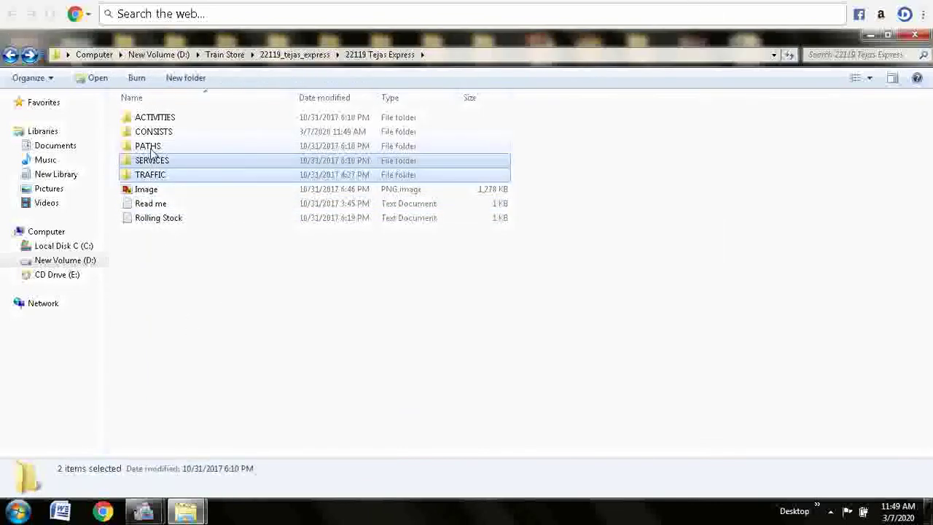
left_click(150, 145, "shift")
left_click(153, 118, "ctrl")
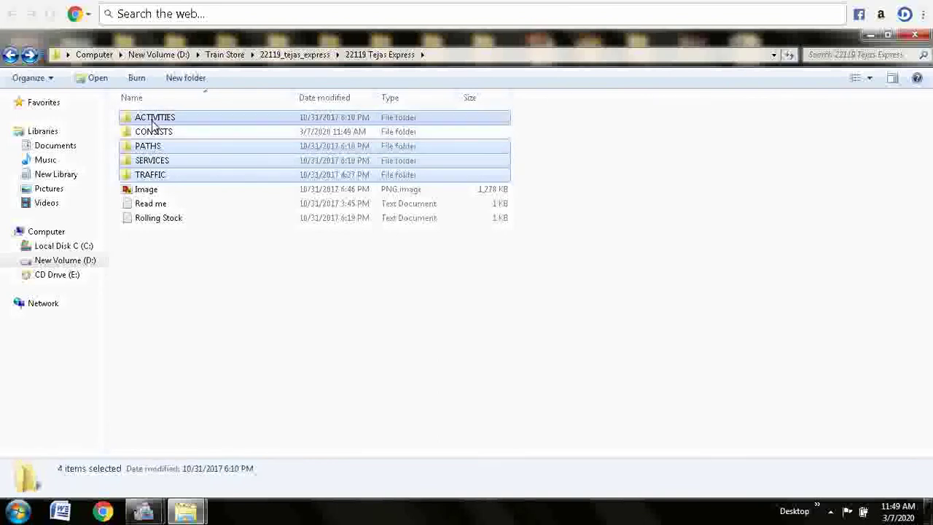
left_click(47, 259)
double_click(833, 123)
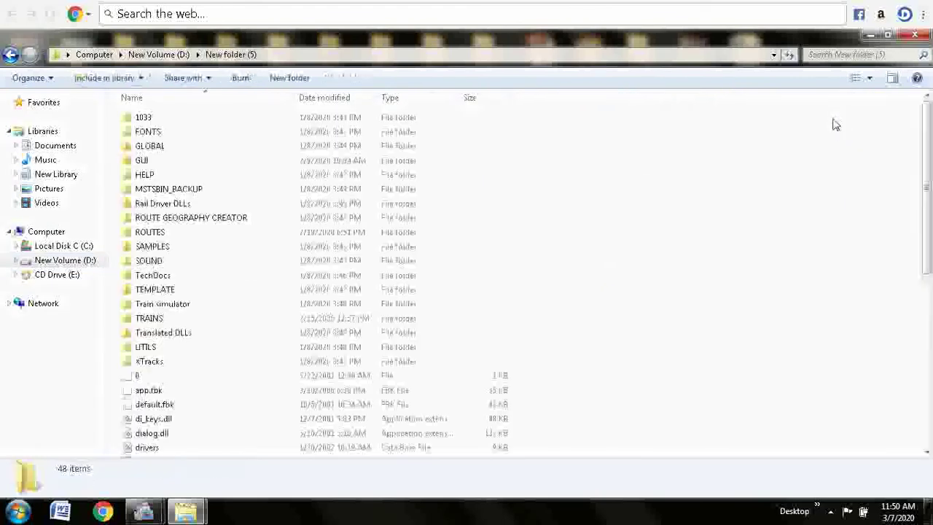
double_click(244, 235)
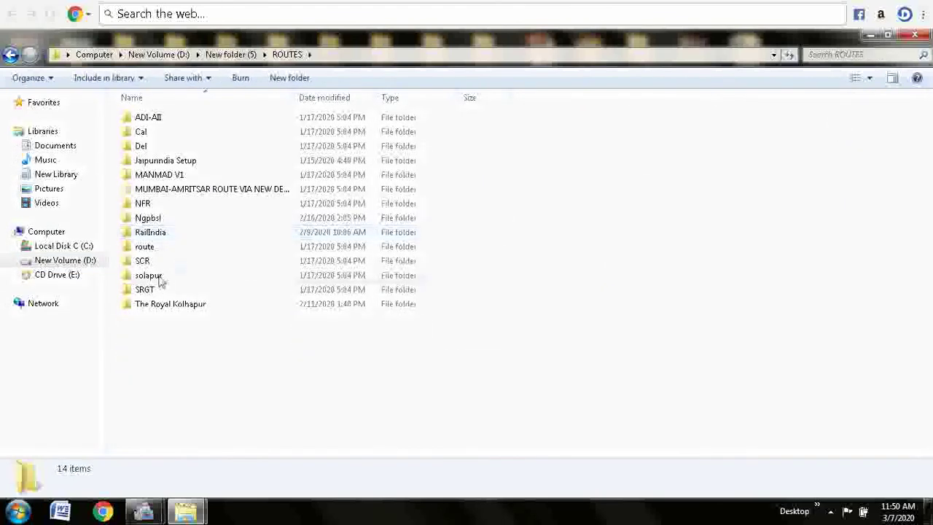
double_click(161, 207)
key("ctrl+v")
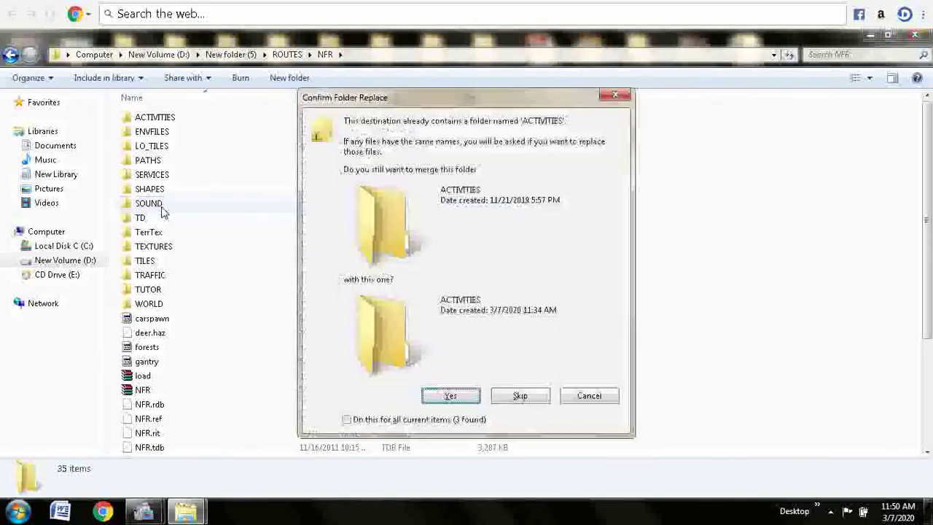
- Merge all folders that already exist in NFR, replace every file with the same name, and close the folder windows
left_click(372, 419)
left_click(450, 396)
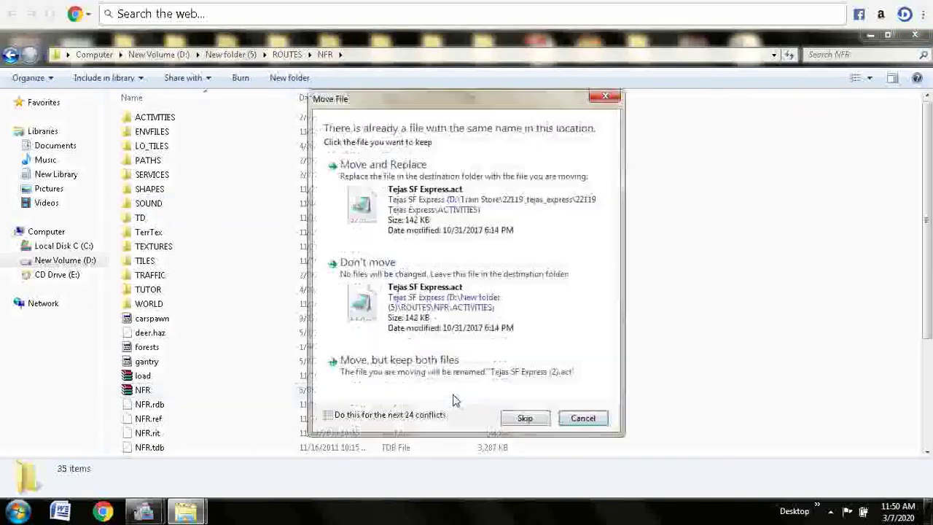
left_click(390, 418)
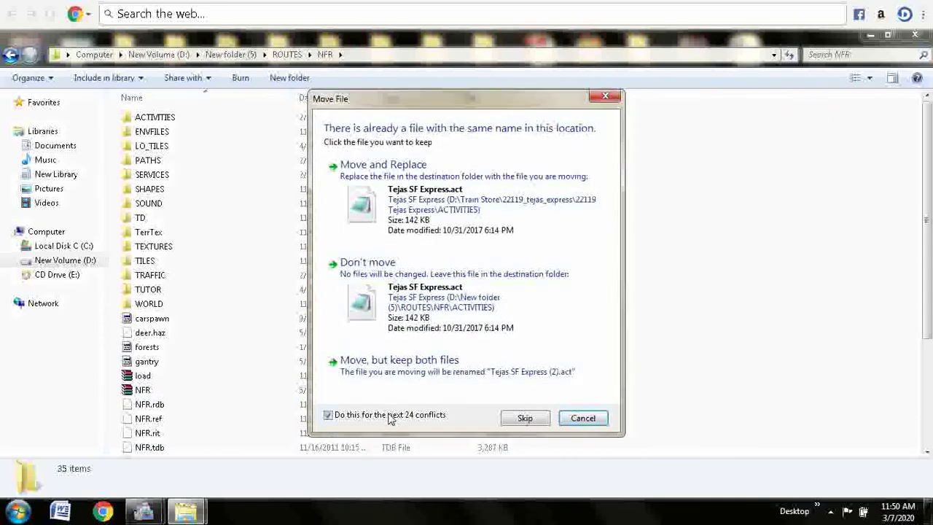
left_click(432, 206)
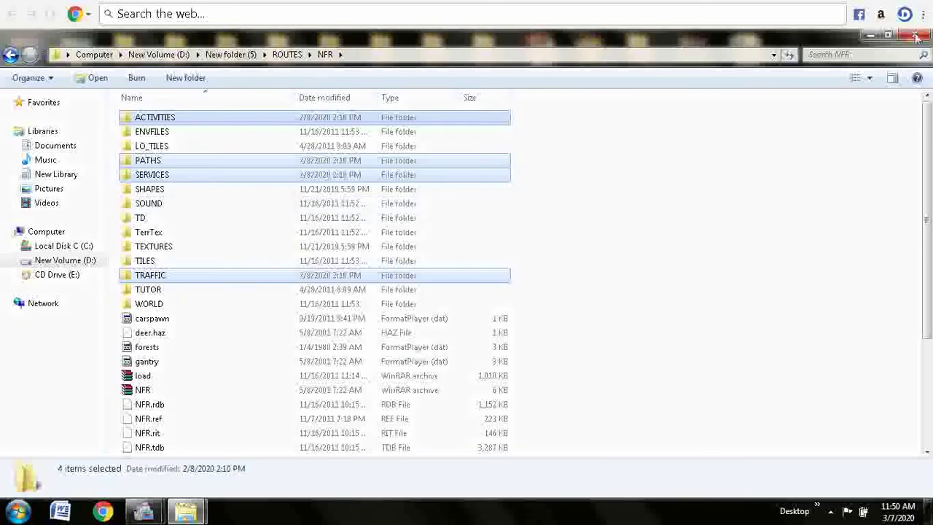
left_click(917, 38)
left_click(917, 39)
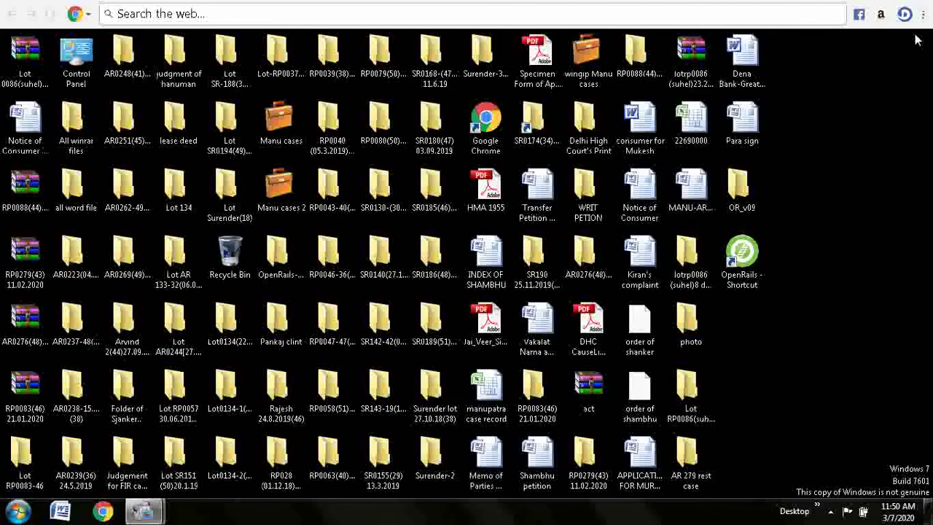
- Launch Open Rails and start the Tejas Express activity on the NFR route
double_click(728, 257)
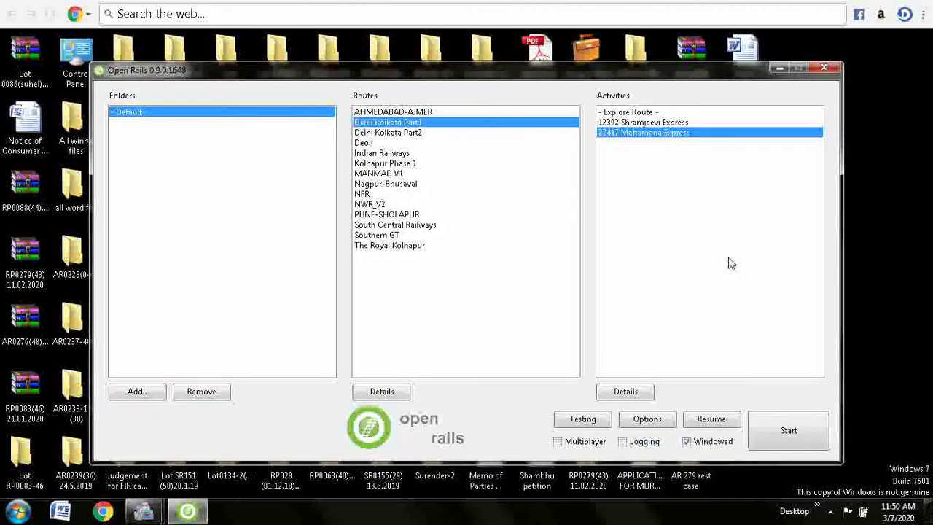
left_click(363, 195)
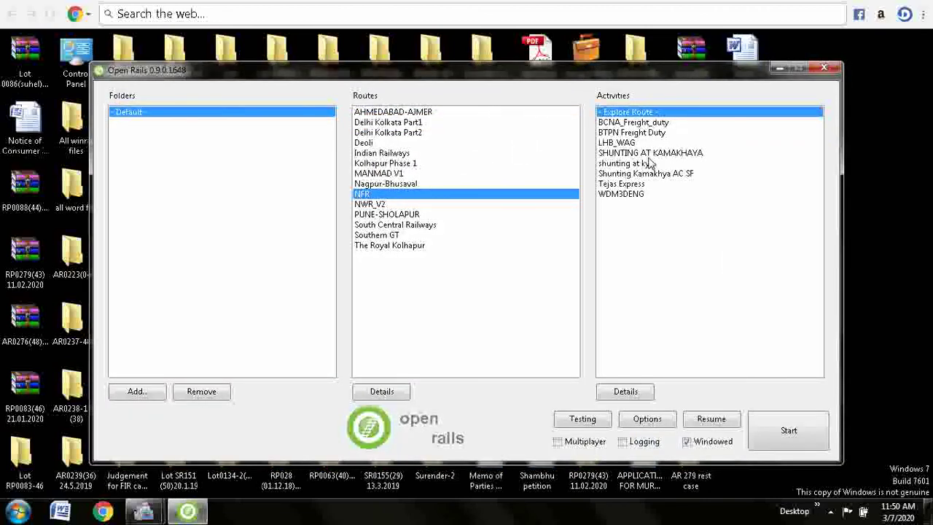
left_click(628, 184)
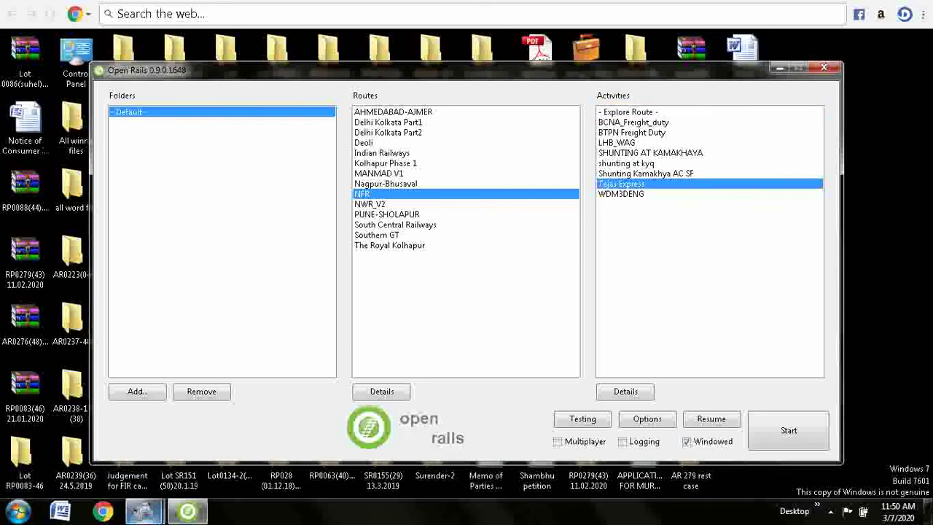
mouse_move(144, 510)
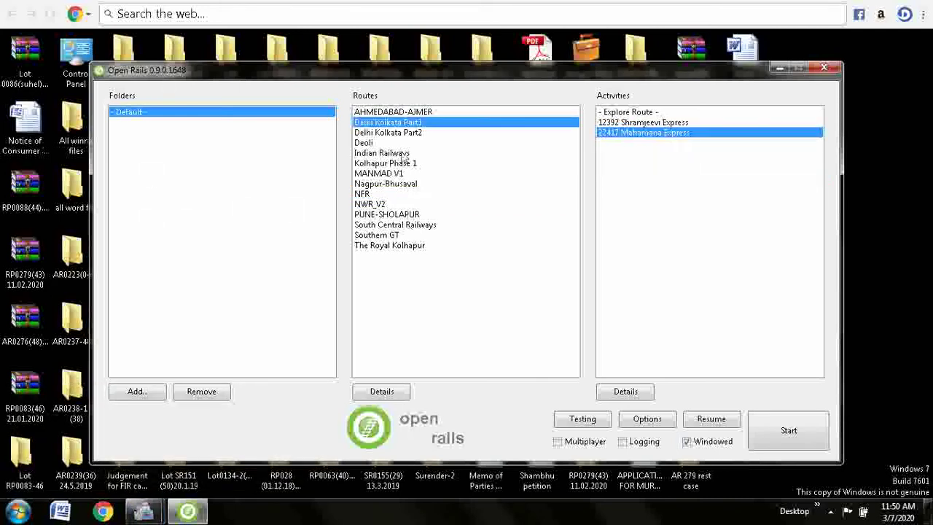
left_click(370, 196)
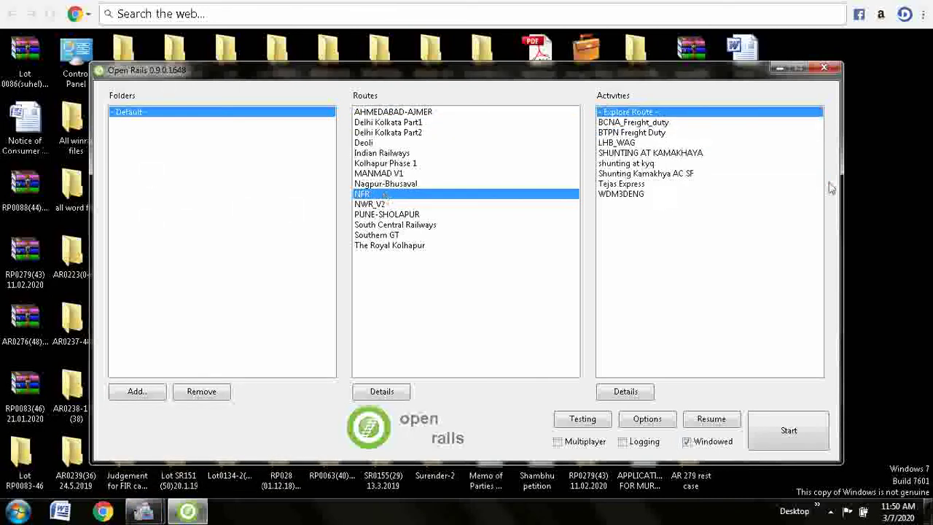
left_click(617, 186)
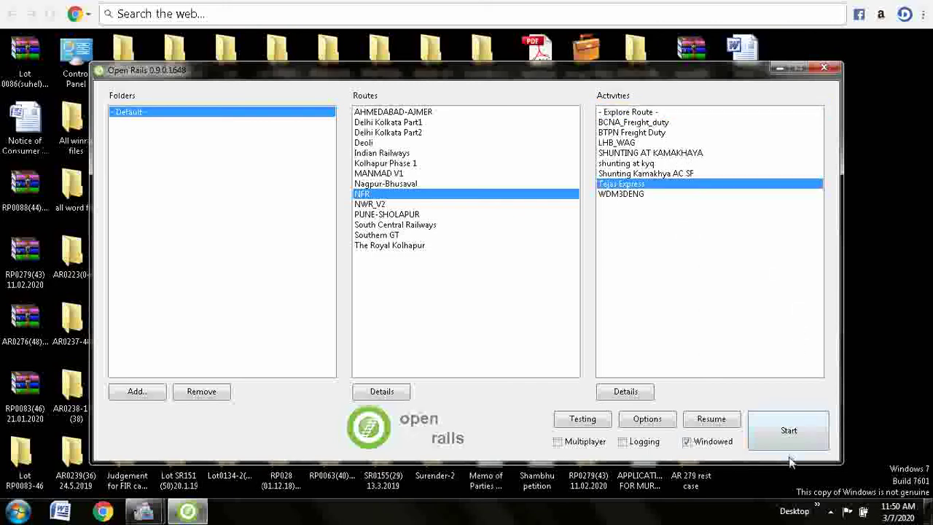
left_click(774, 428)
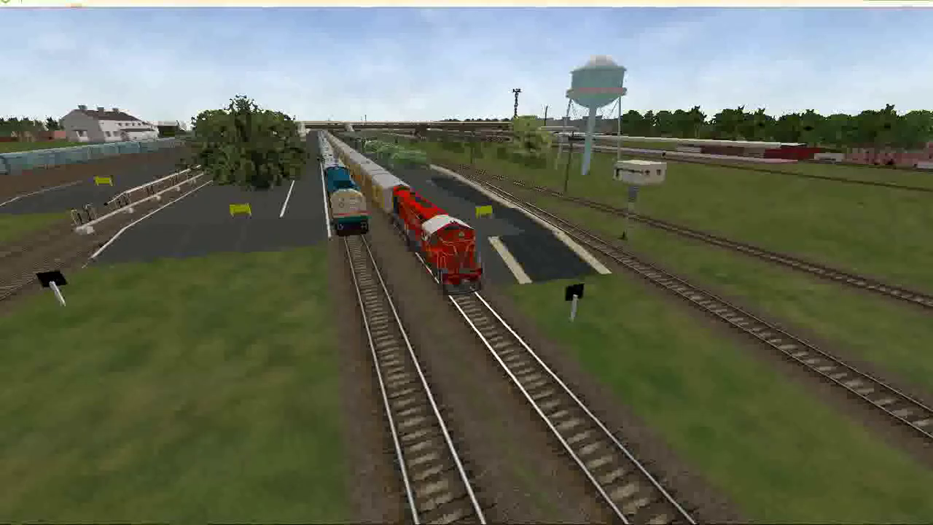
- Display the driving information overlay in the simulation, close the simulation, and exit the Open Rails launcher
key("F5")
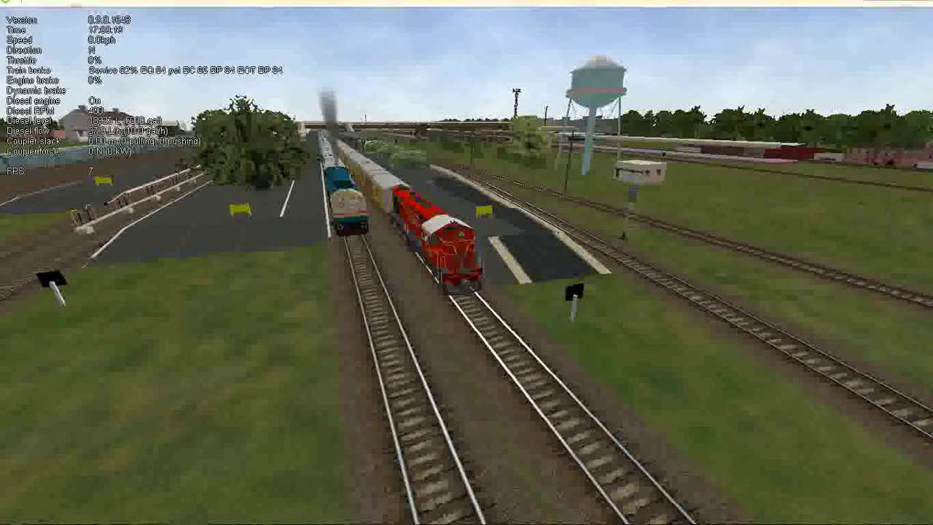
key("super")
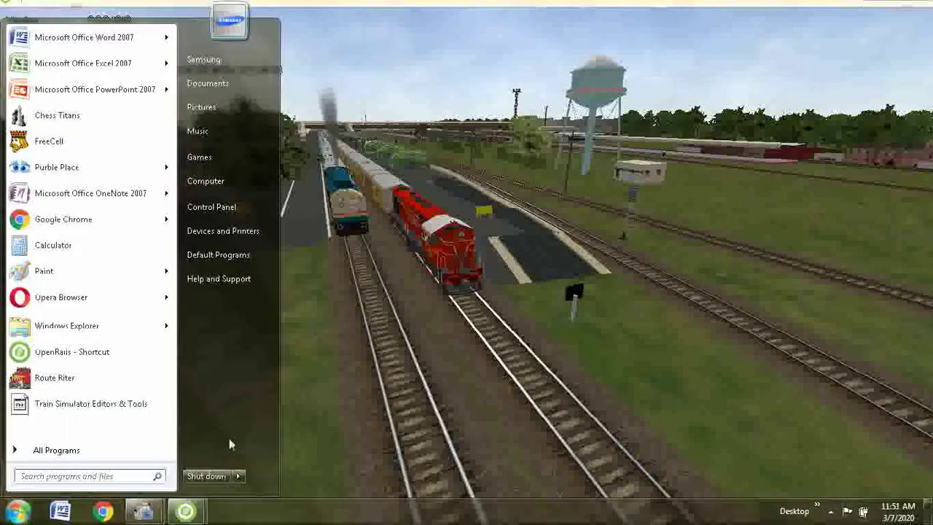
left_click(194, 514)
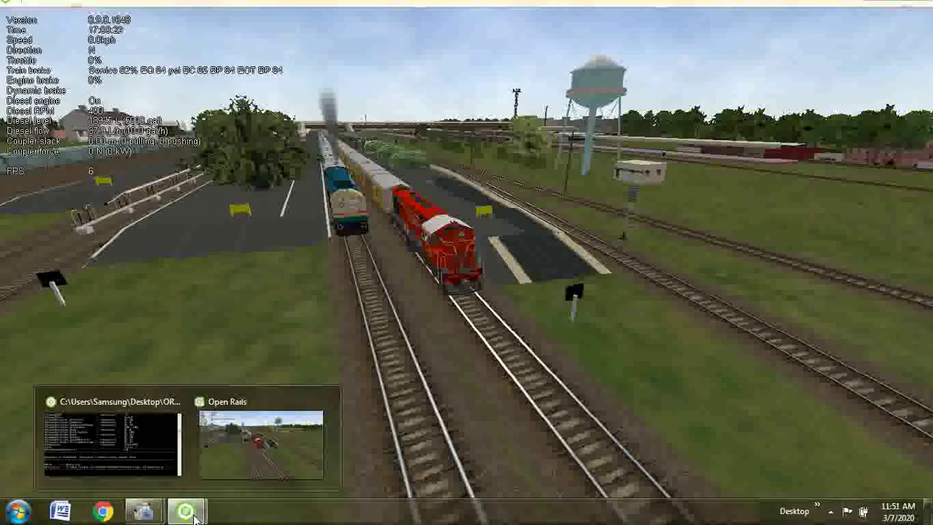
left_click(324, 401)
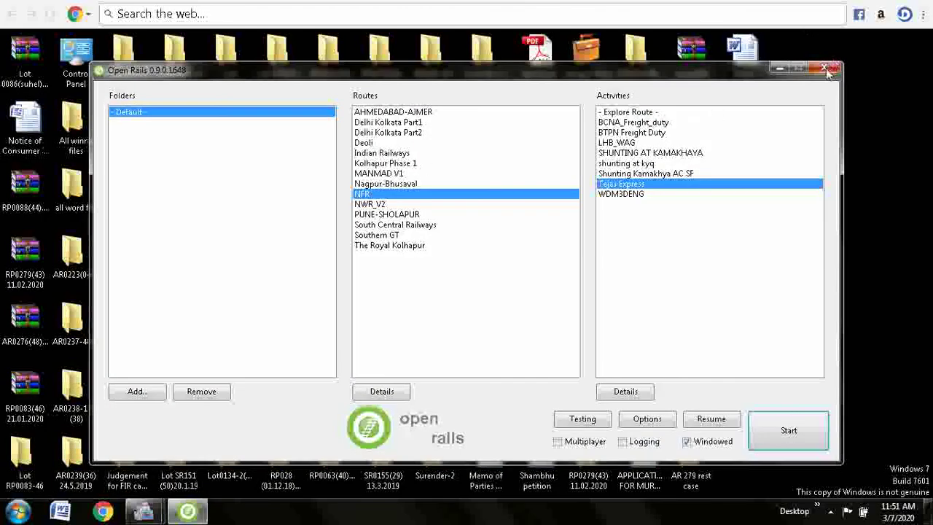
left_click(826, 70)
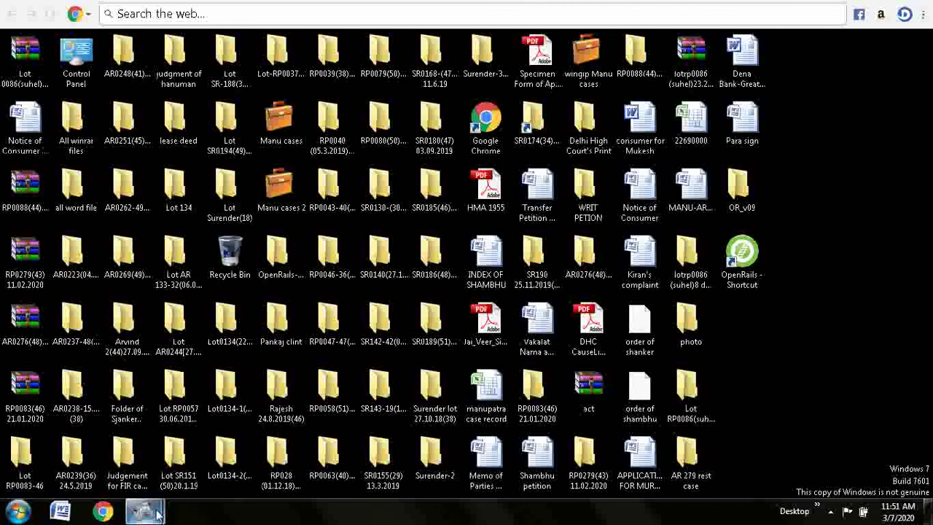
mouse_move(155, 513)
left_click(87, 441)
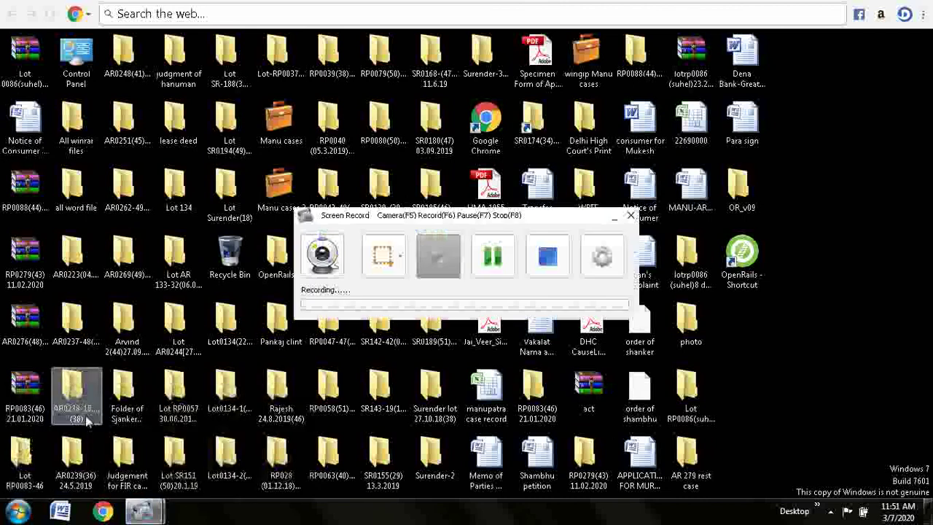